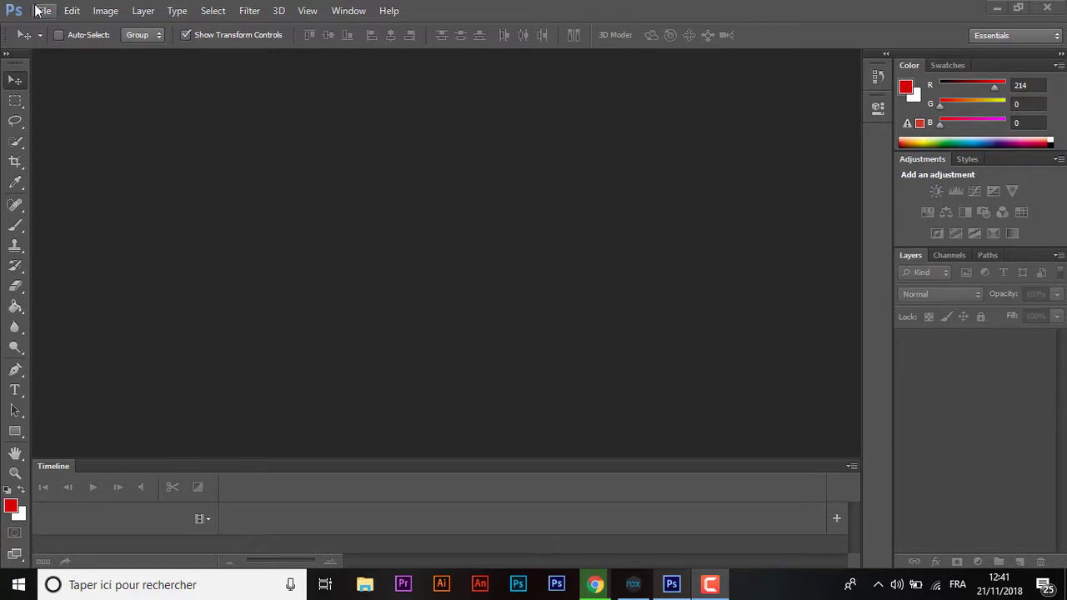
# Open adorable-animal-animal-photography-355669.jpg and clouds-cold-dark-540518.jpg from Téléchargements as two documents
pyautogui.click(44, 10)
pyautogui.click(74, 44)
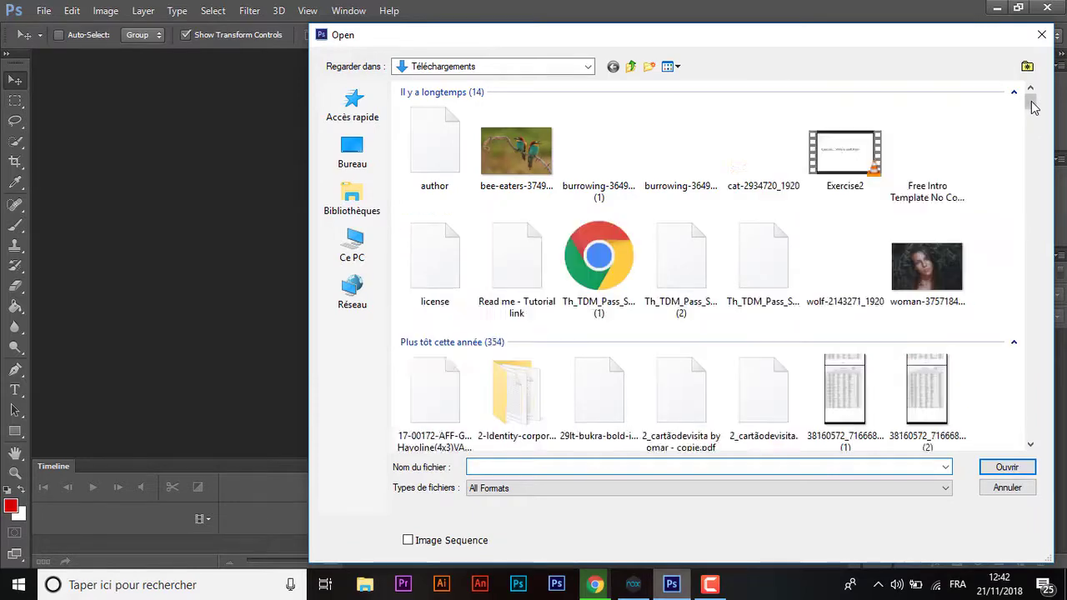
pyautogui.moveTo(1032, 104)
pyautogui.mouseDown()
pyautogui.moveTo(1039, 442)
pyautogui.moveTo(1030, 412)
pyautogui.mouseUp()
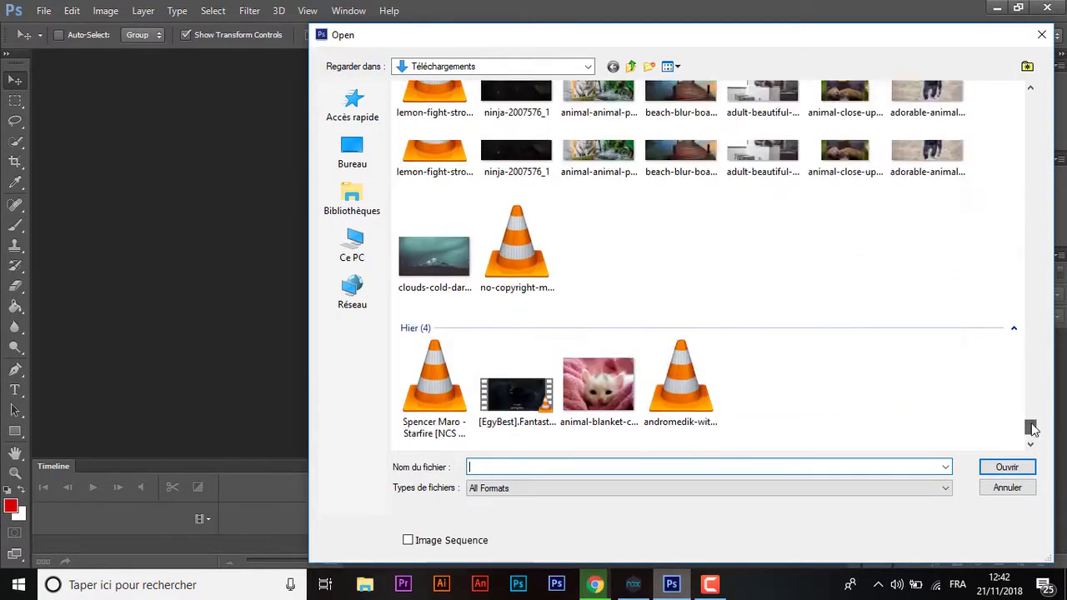
pyautogui.click(947, 329)
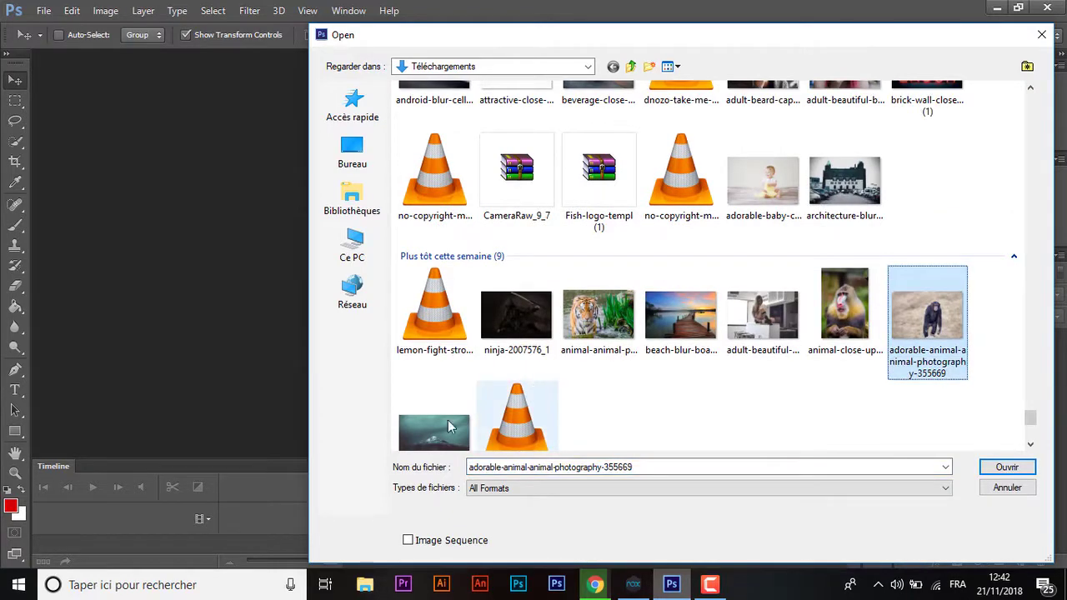
pyautogui.keyDown('ctrl'); pyautogui.click(423, 426); pyautogui.keyUp('ctrl')
pyautogui.press('Return')
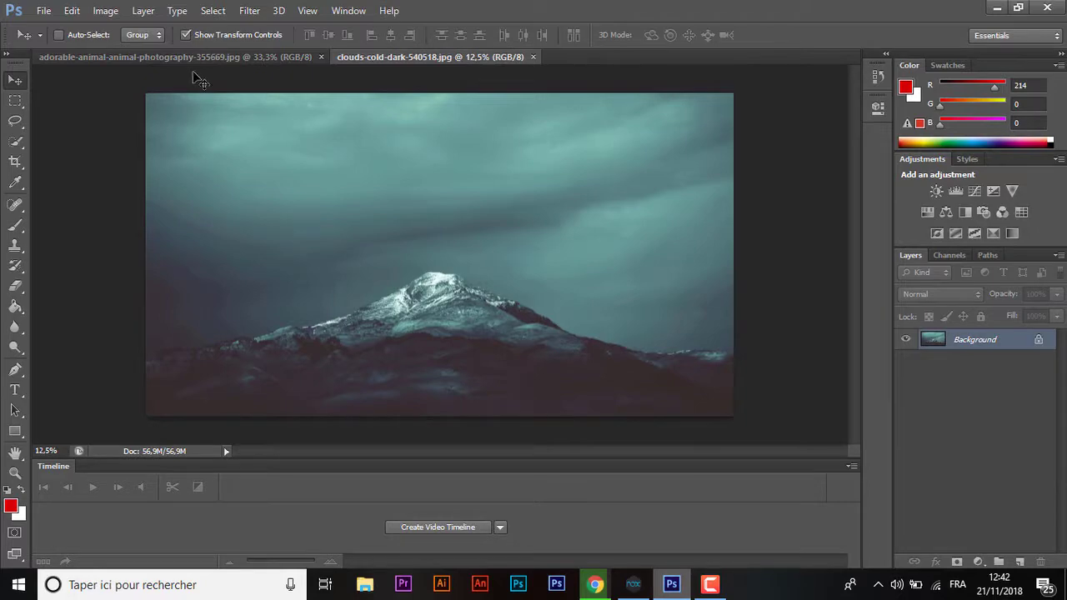
# View the chimp photo at 100% and start a Pen path at the foot's toe tip
pyautogui.click(187, 57)
pyautogui.hotkey('ctrl', '1')
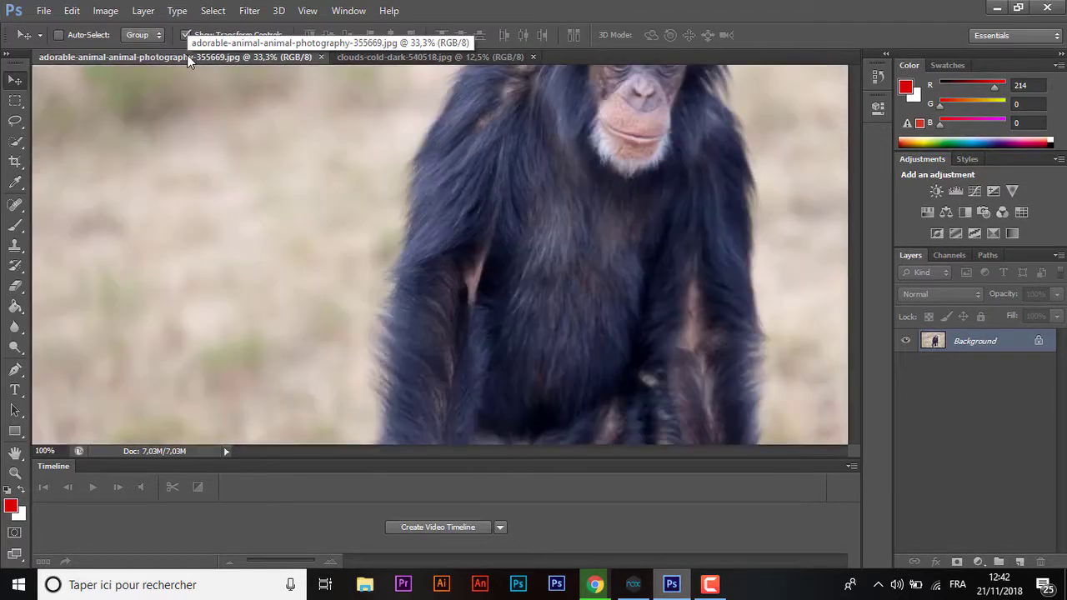
pyautogui.moveTo(849, 260); pyautogui.dragTo(859, 356)
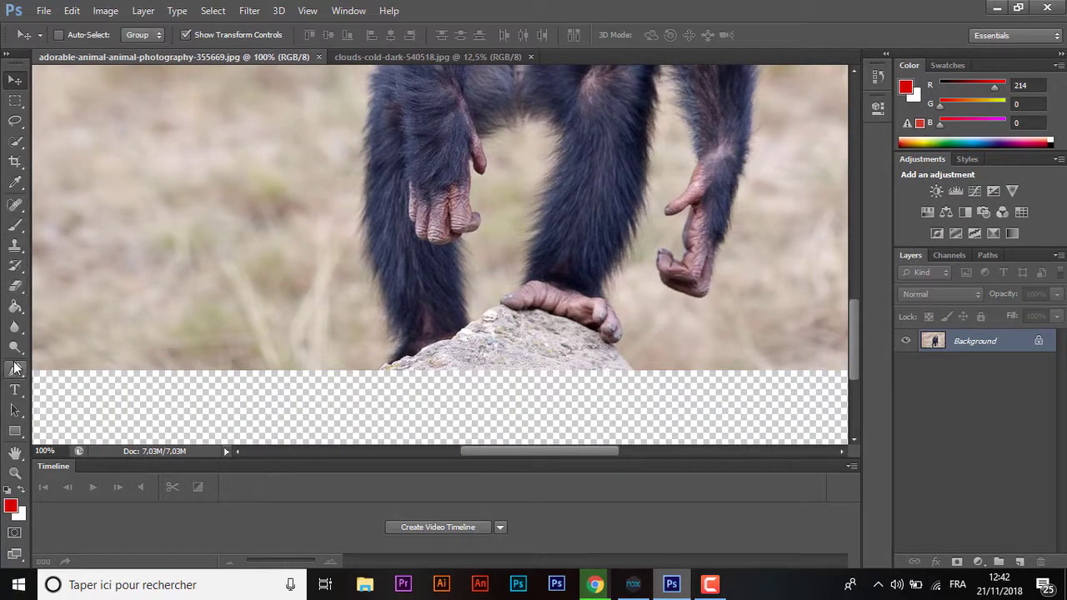
pyautogui.click(15, 368)
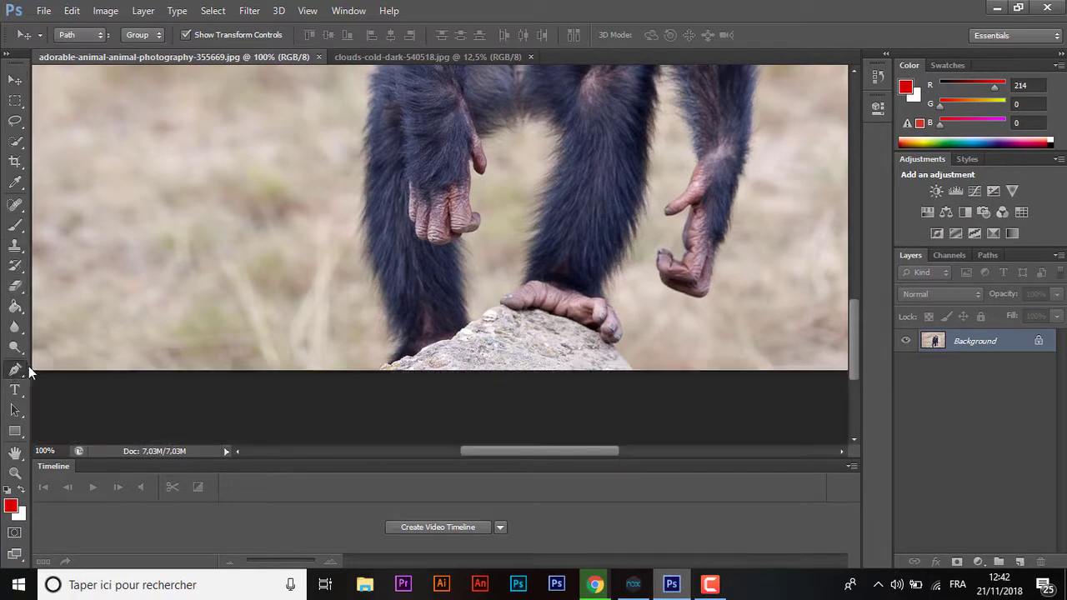
pyautogui.click(616, 350)
pyautogui.click(501, 306)
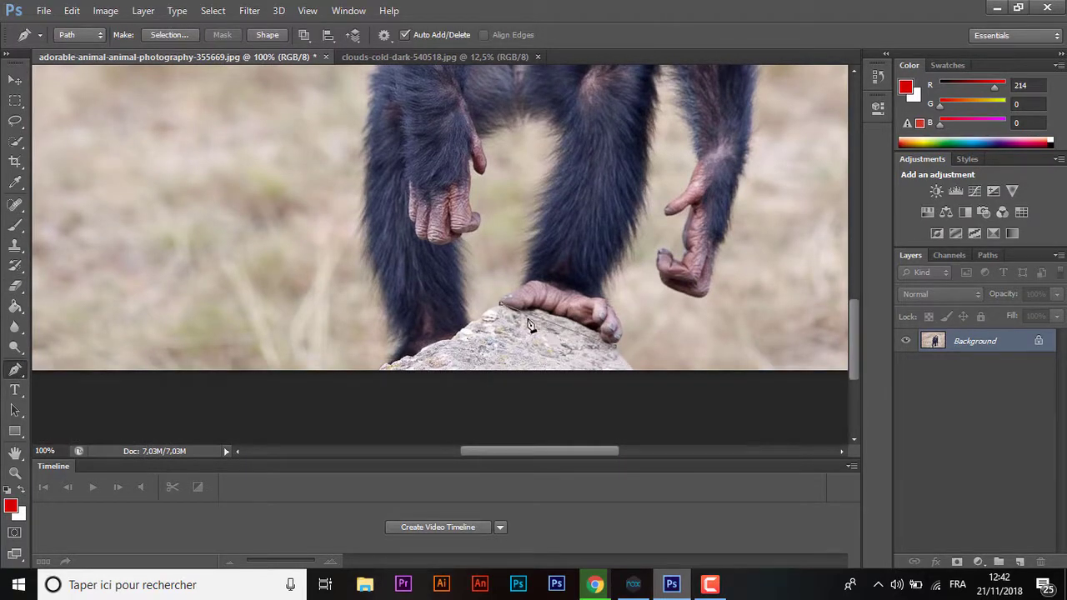
# Zoom in and add anchors hugging the foot's edge along the rock
pyautogui.hotkey('ctrl', '+')
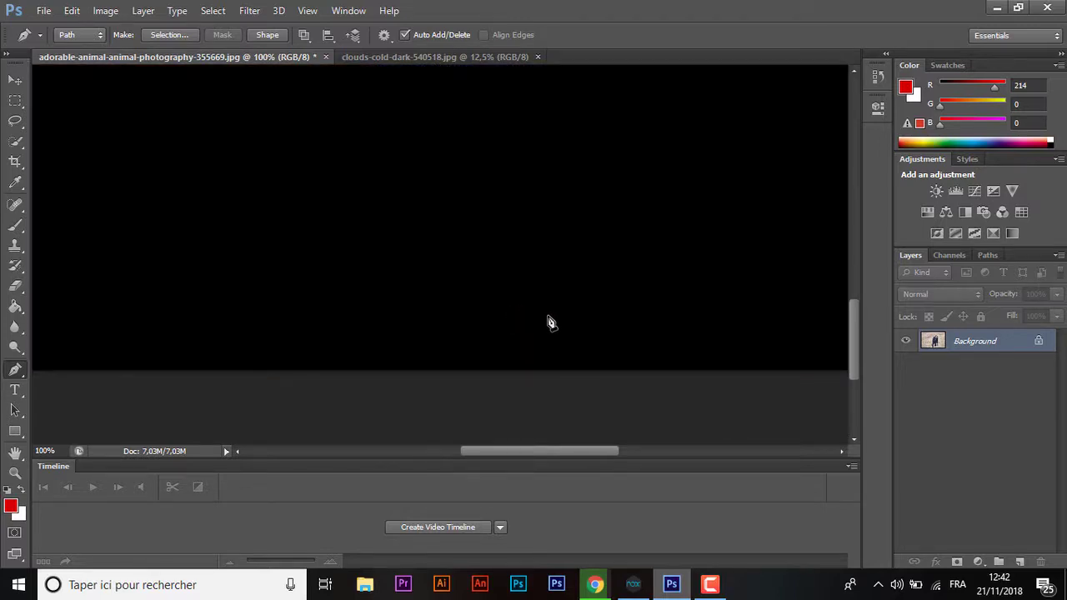
pyautogui.hotkey('ctrl', '+')
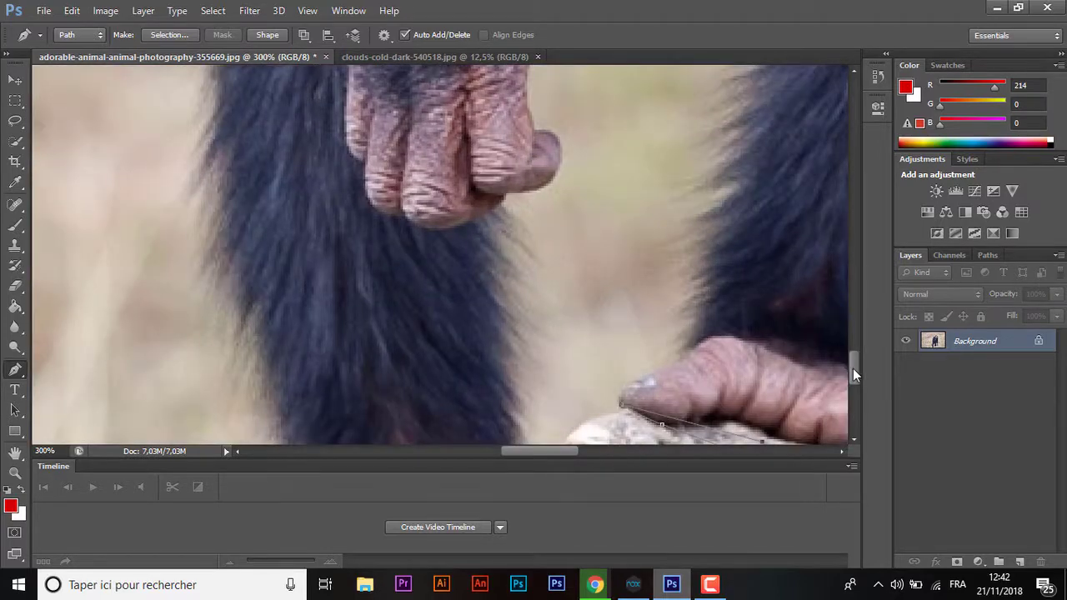
pyautogui.moveTo(853, 369); pyautogui.dragTo(856, 379)
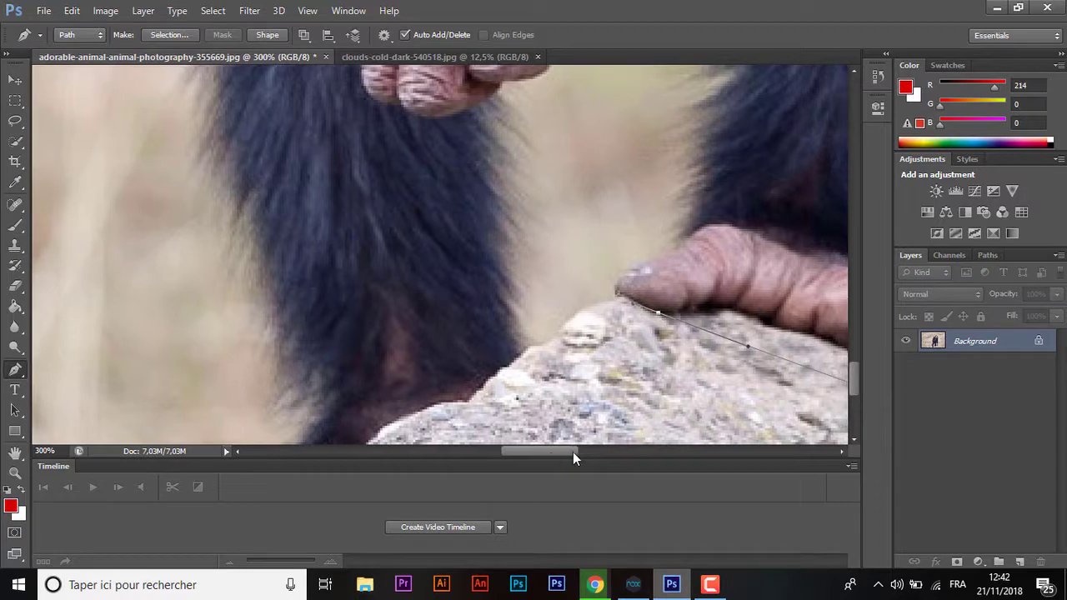
pyautogui.moveTo(573, 452); pyautogui.dragTo(598, 452)
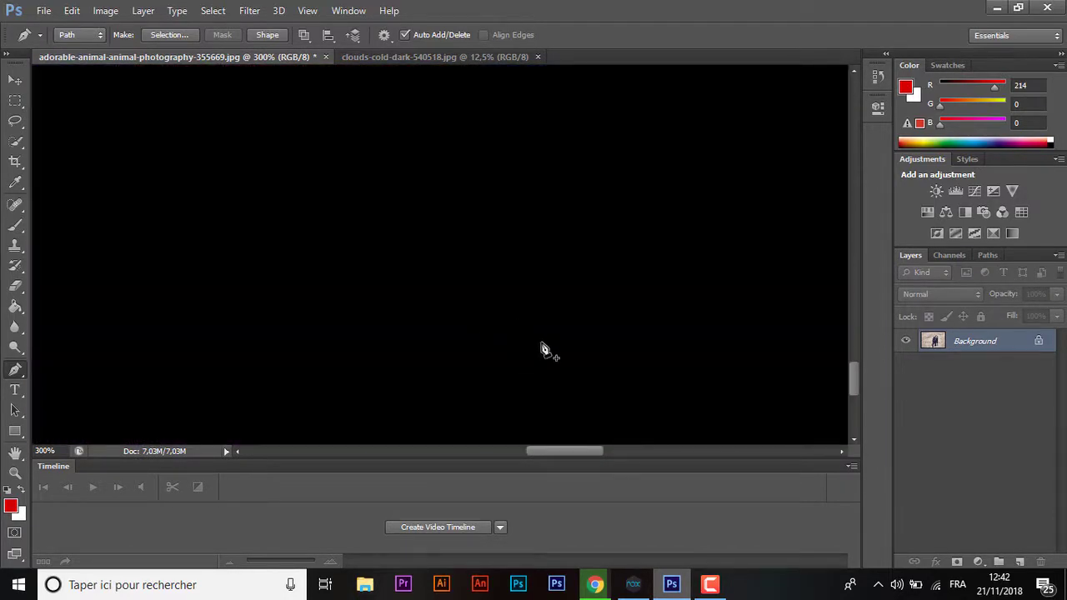
pyautogui.hotkey('ctrl', '-')
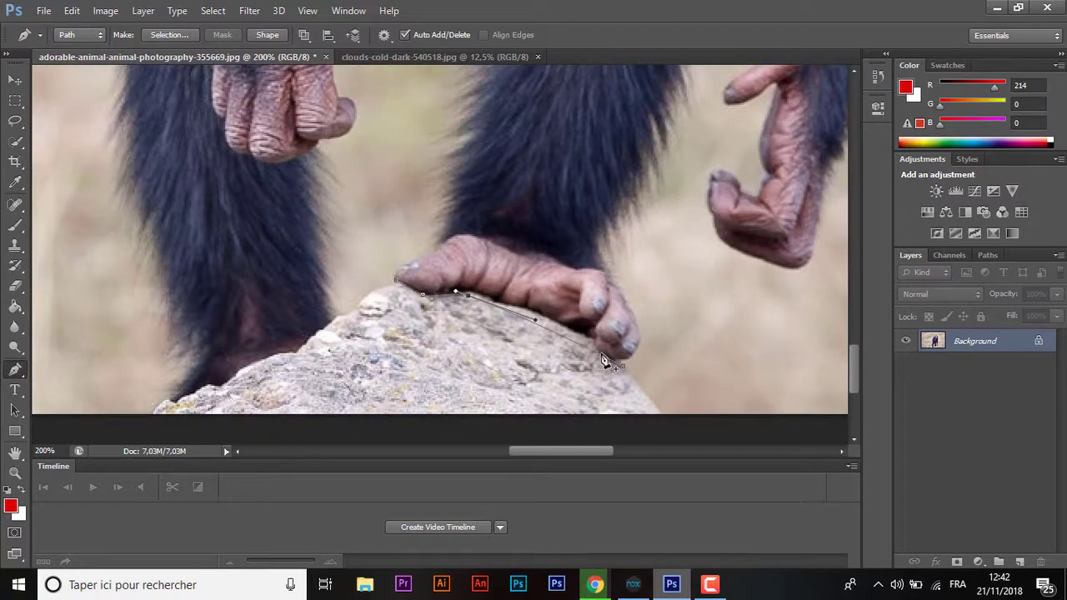
pyautogui.click(607, 361)
pyautogui.click(589, 356)
pyautogui.click(518, 319)
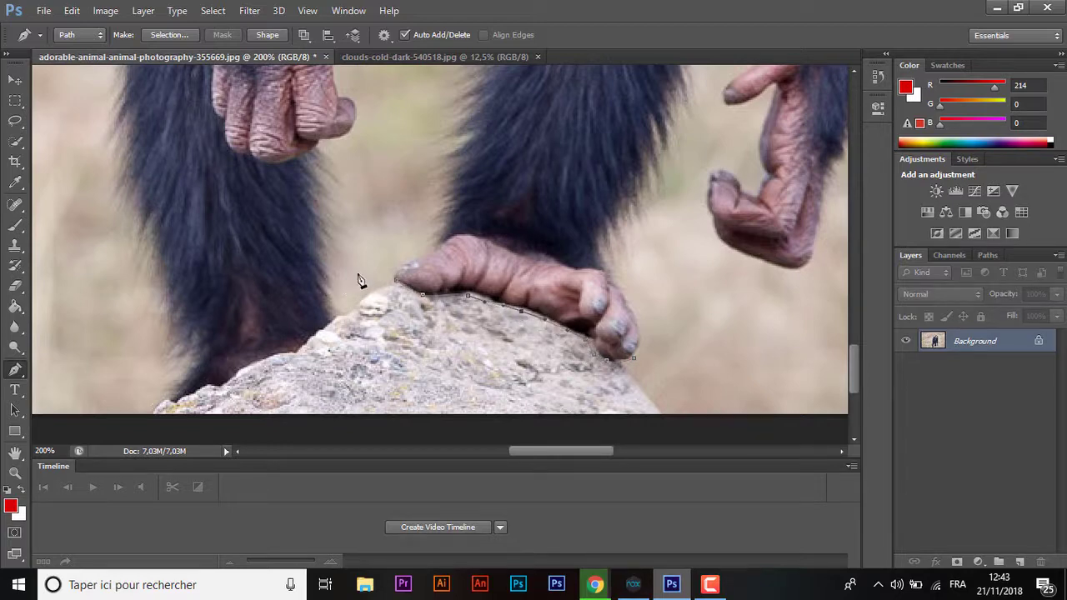
pyautogui.keyDown('ctrl'); pyautogui.click(397, 276); pyautogui.keyUp('ctrl')
pyautogui.hotkey('ctrl', '-')
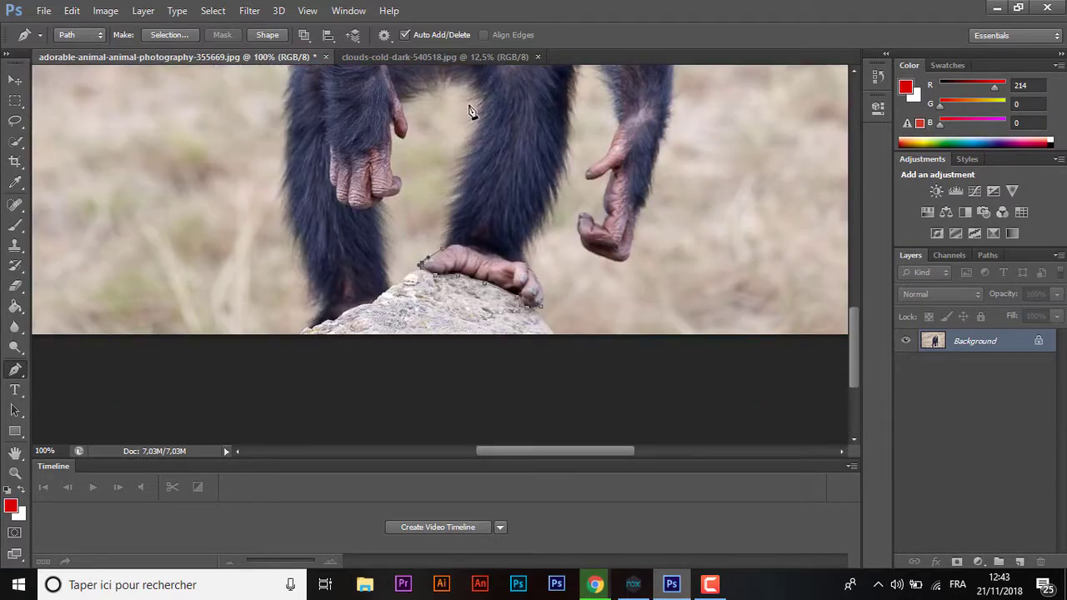
# Curve the path up between the legs and over the top of the leg gap
pyautogui.moveTo(455, 185); pyautogui.dragTo(436, 185)
pyautogui.hotkey('ctrl', '+')
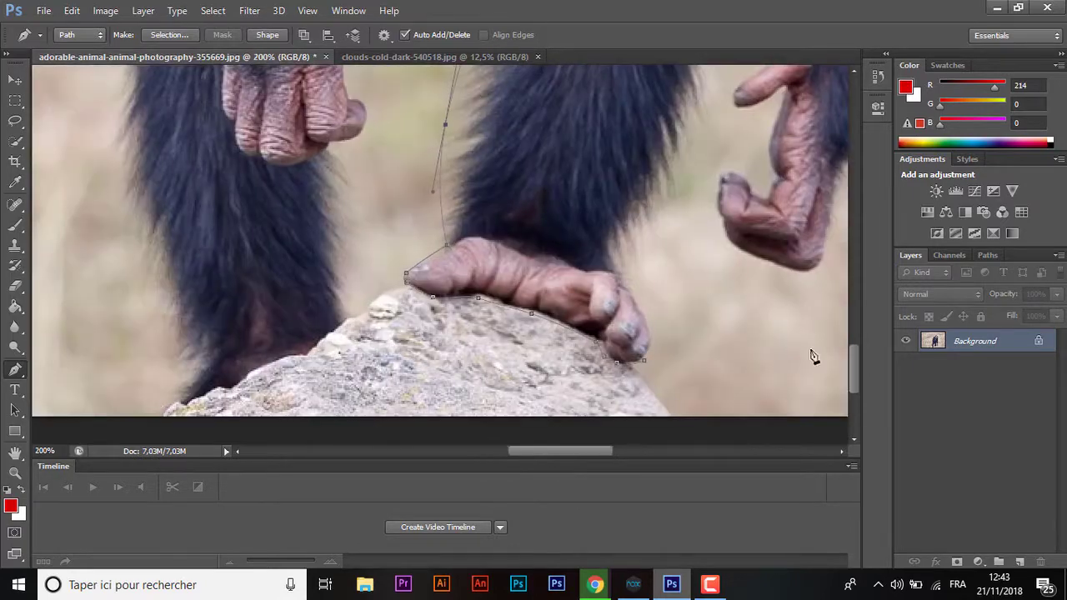
pyautogui.moveTo(856, 377); pyautogui.dragTo(858, 333)
pyautogui.hotkey('ctrl', '+')
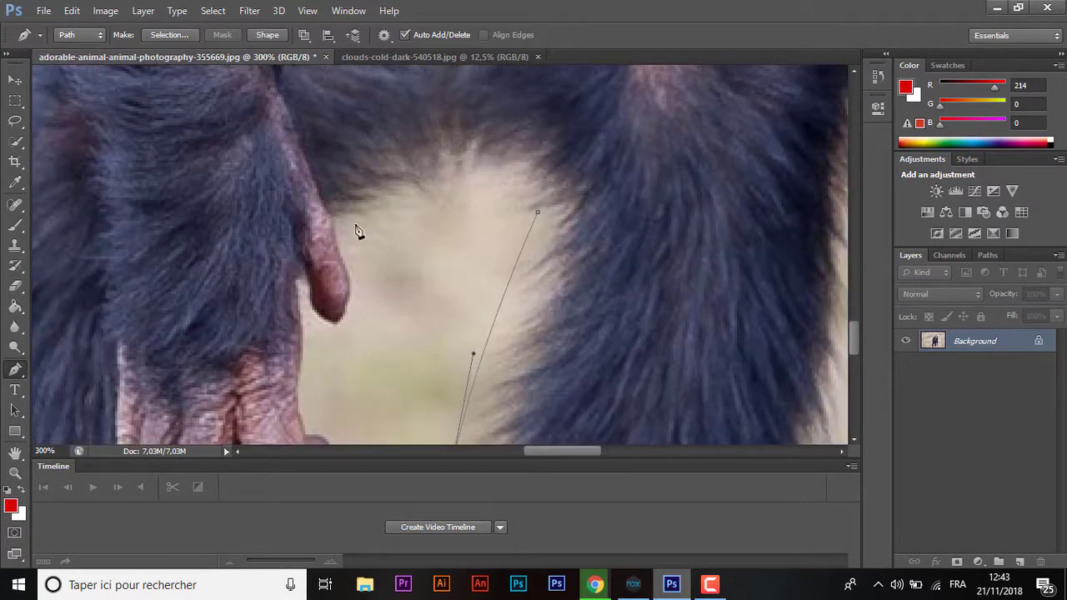
pyautogui.click(355, 226)
pyautogui.moveTo(450, 219); pyautogui.dragTo(464, 183)
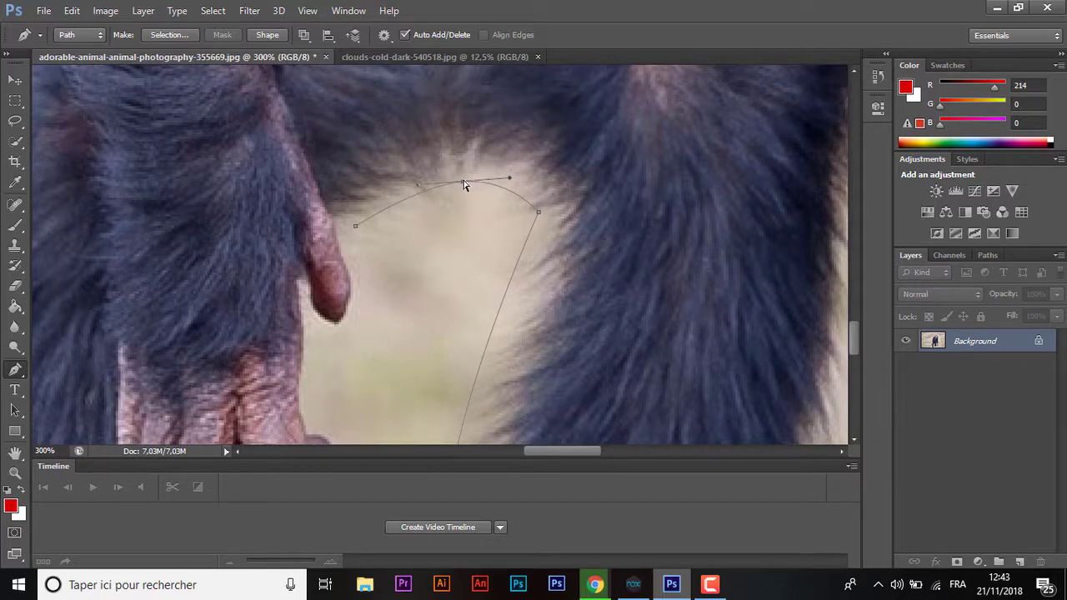
pyautogui.hotkey('ctrl', '-')
pyautogui.hotkey('ctrl', '-')
# Continue the path down beside the left hand to where the leg meets the rock
pyautogui.click(413, 281)
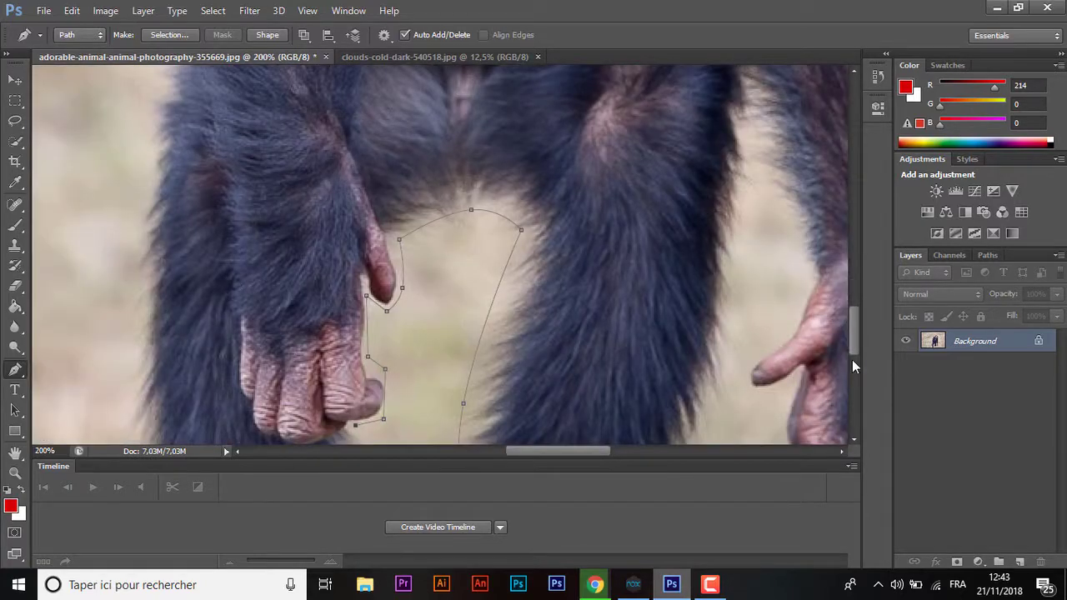
pyautogui.moveTo(852, 359); pyautogui.dragTo(860, 380)
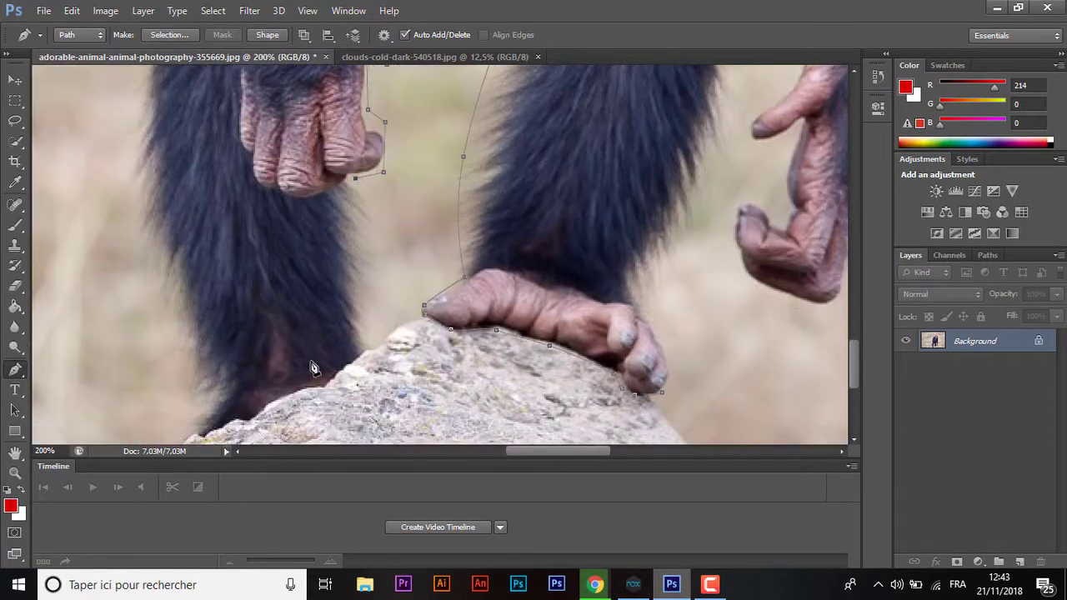
pyautogui.click(375, 345)
pyautogui.hotkey('ctrl', '-')
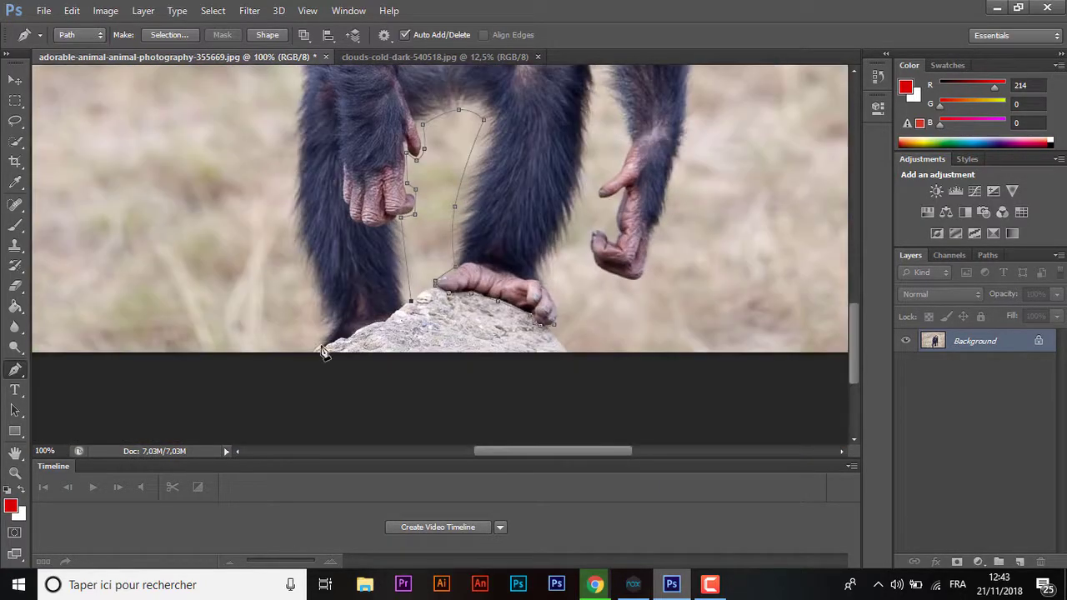
pyautogui.click(320, 345)
pyautogui.click(372, 329)
# Add anchors up the left leg's outer edge, curving them along its outline
pyautogui.click(291, 121)
pyautogui.moveTo(306, 227); pyautogui.dragTo(291, 221)
pyautogui.click(302, 269)
pyautogui.click(309, 291)
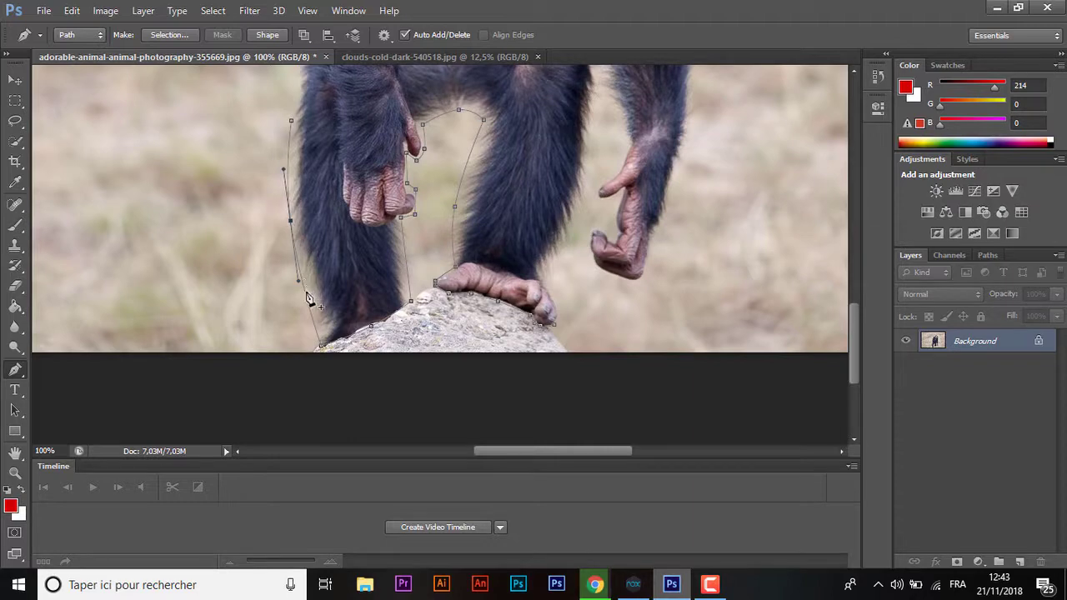
pyautogui.click(313, 294)
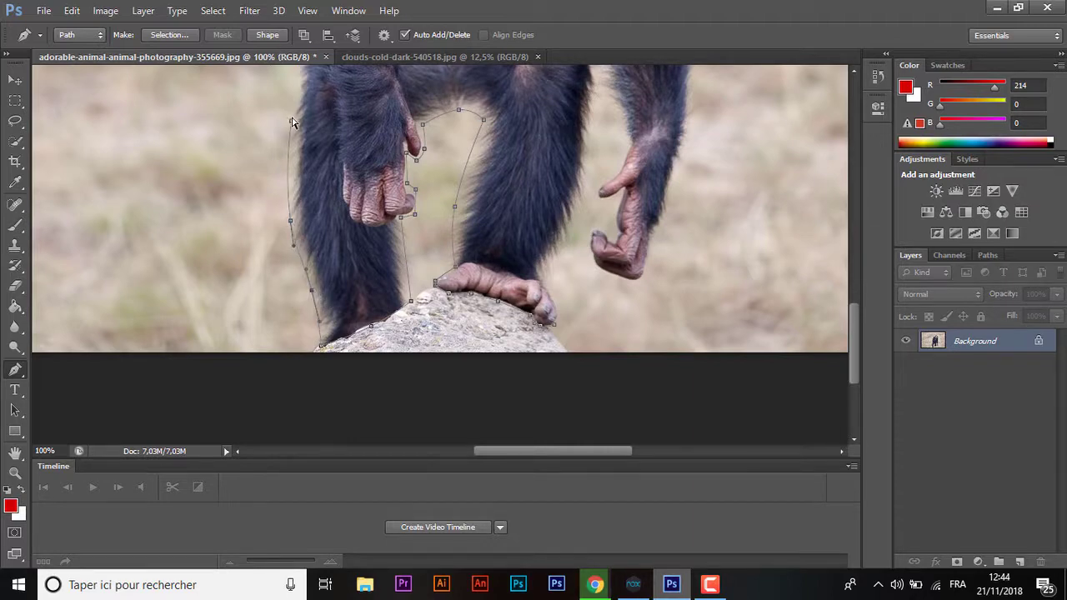
# Extend the path up the left arm's outer edge, bending it to follow the fur
pyautogui.moveTo(291, 123); pyautogui.dragTo(291, 135)
pyautogui.scroll(1, 854, 315)
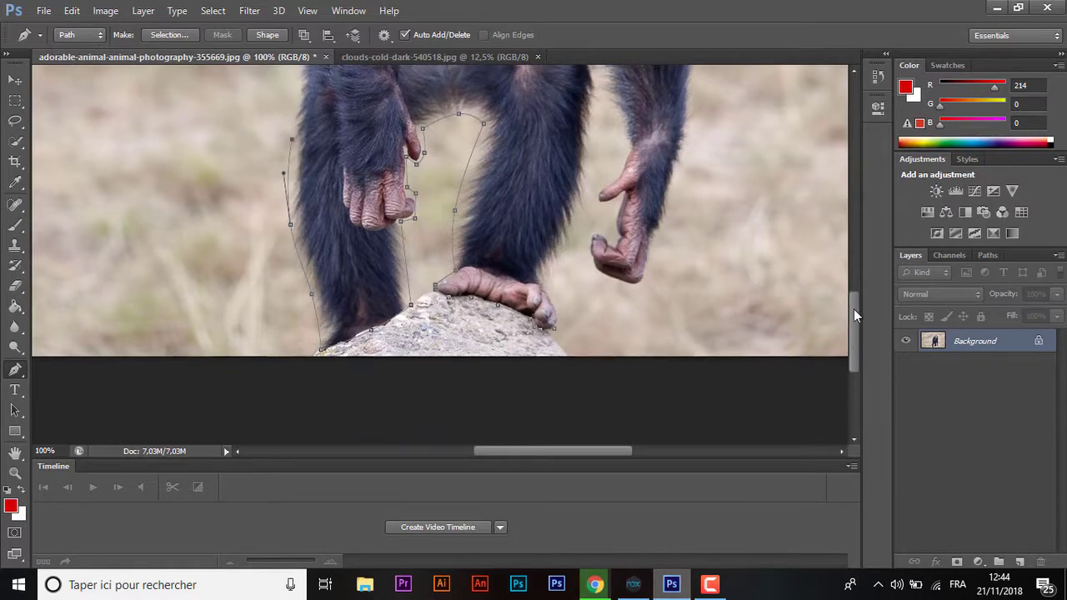
pyautogui.moveTo(854, 315); pyautogui.dragTo(854, 269)
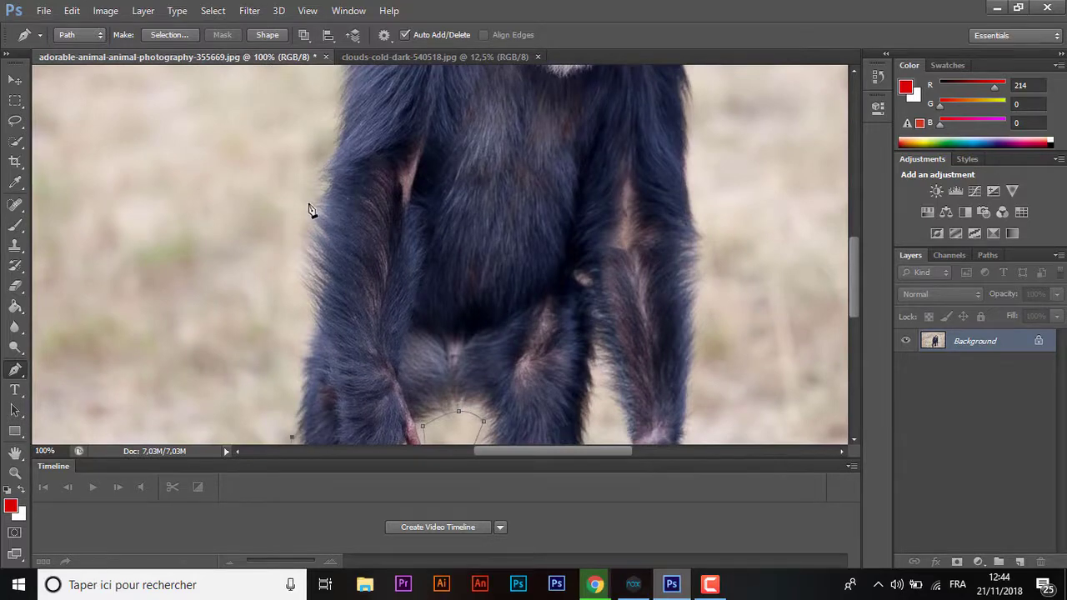
pyautogui.moveTo(308, 207); pyautogui.dragTo(297, 252)
pyautogui.click(293, 332)
pyautogui.moveTo(293, 332); pyautogui.dragTo(300, 330)
# Add anchors at the shoulder and beside the ear, then zoom out to 66.67%
pyautogui.moveTo(854, 268); pyautogui.dragTo(858, 233)
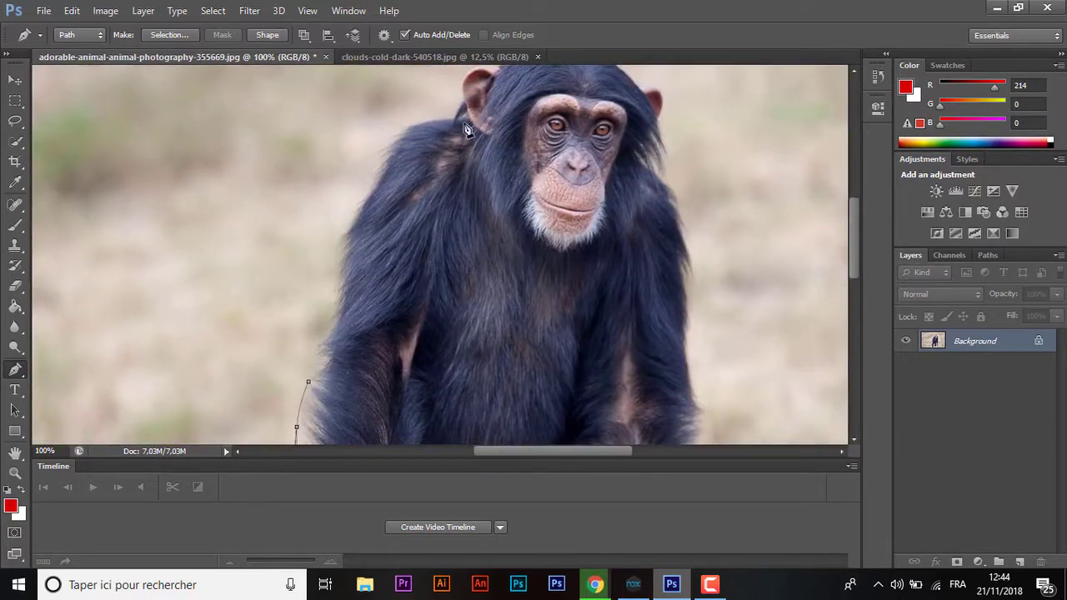
pyautogui.click(383, 134)
pyautogui.click(336, 244)
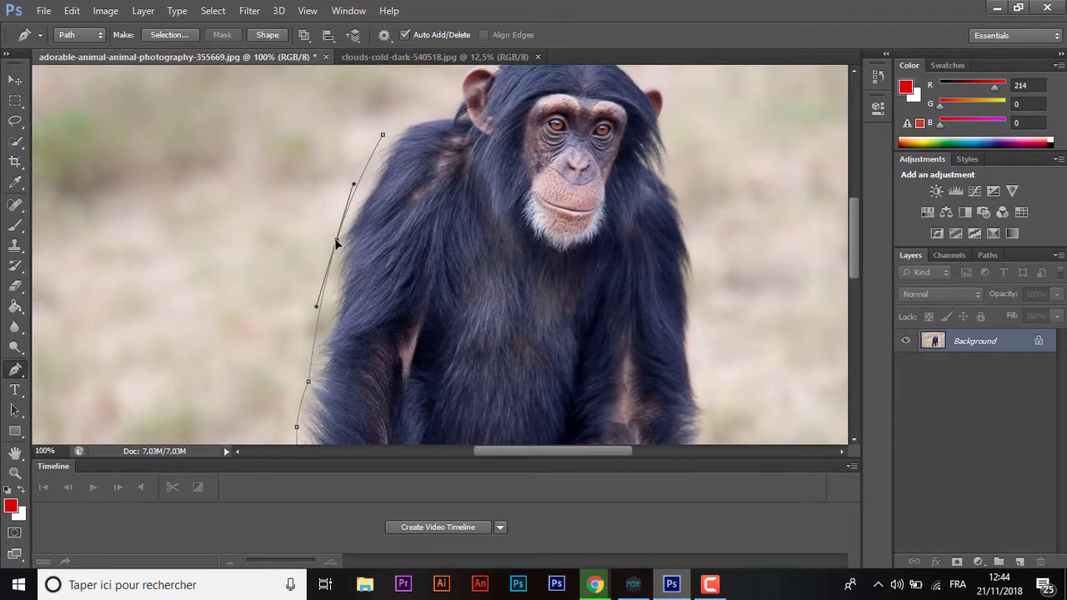
pyautogui.moveTo(337, 244)
pyautogui.mouseDown()
pyautogui.moveTo(327, 309)
pyautogui.moveTo(330, 295)
pyautogui.mouseUp()
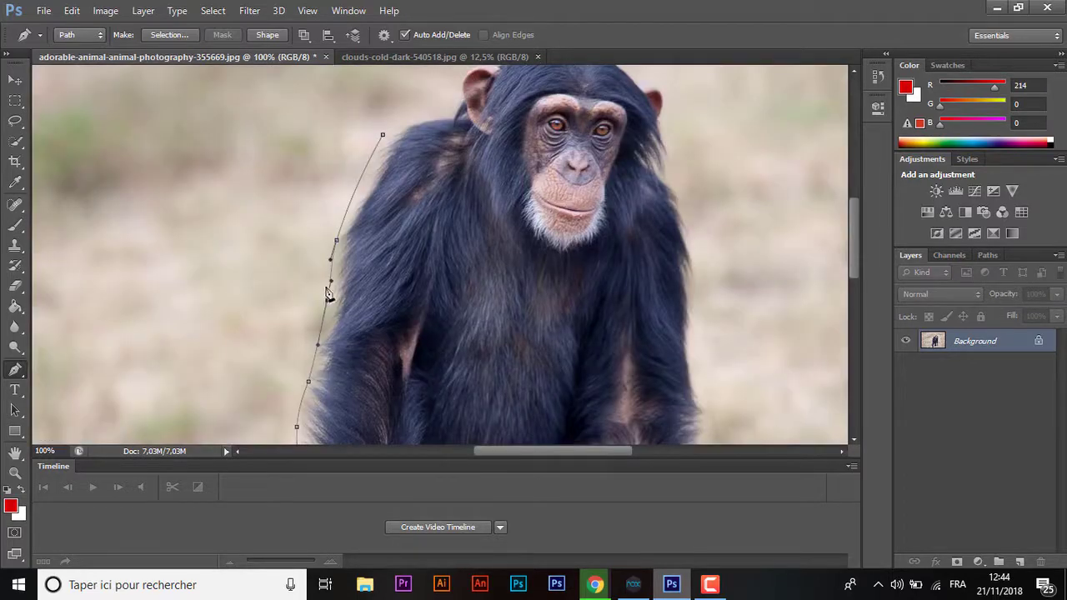
pyautogui.click(449, 110)
pyautogui.click(412, 123)
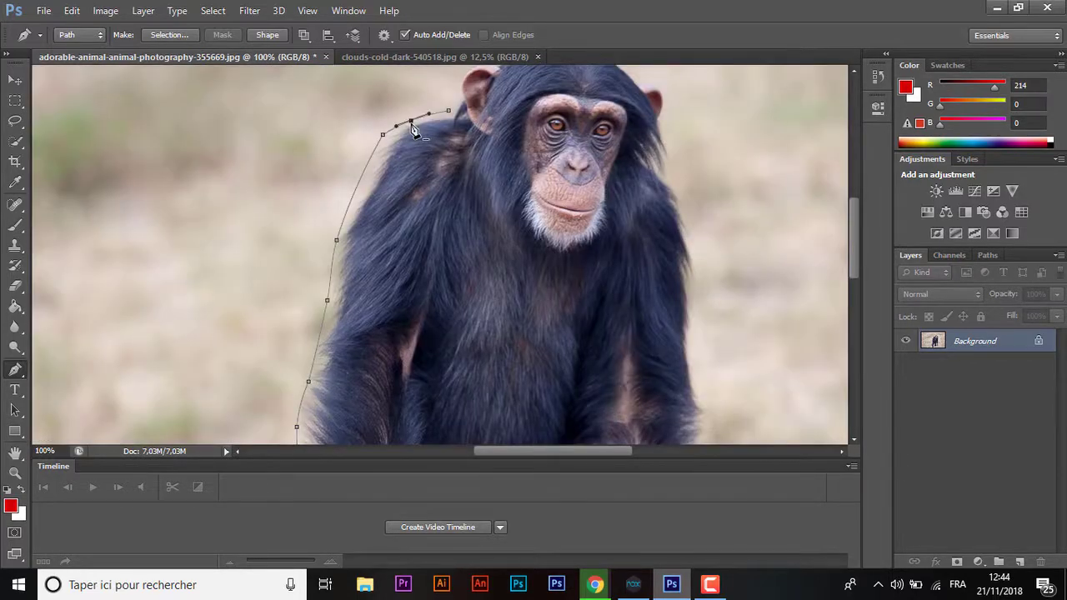
pyautogui.moveTo(412, 123); pyautogui.dragTo(412, 117)
pyautogui.moveTo(858, 238); pyautogui.dragTo(850, 220)
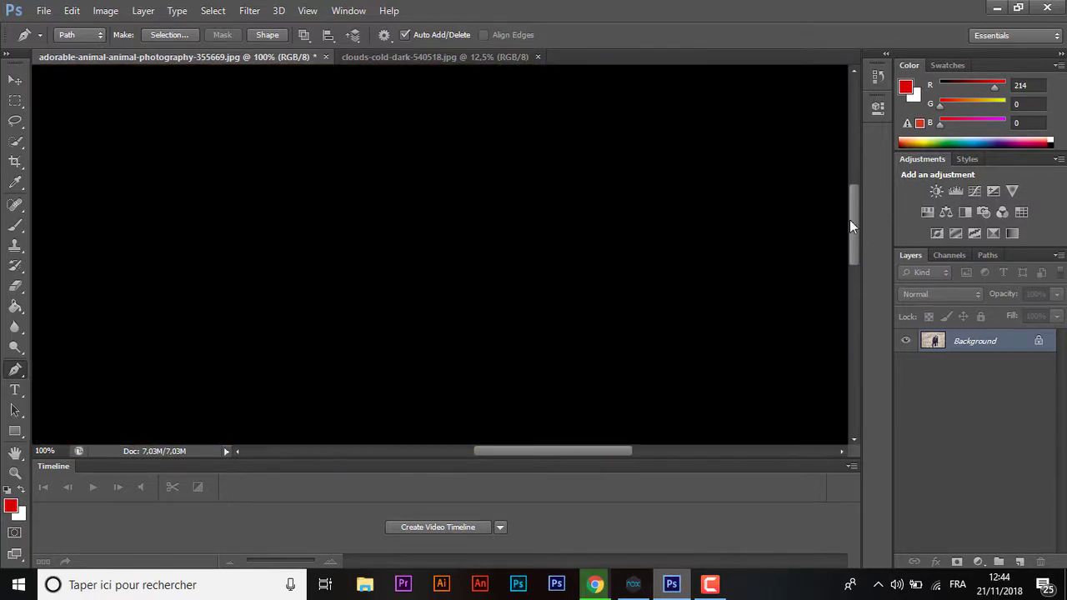
pyautogui.hotkey('ctrl', '-')
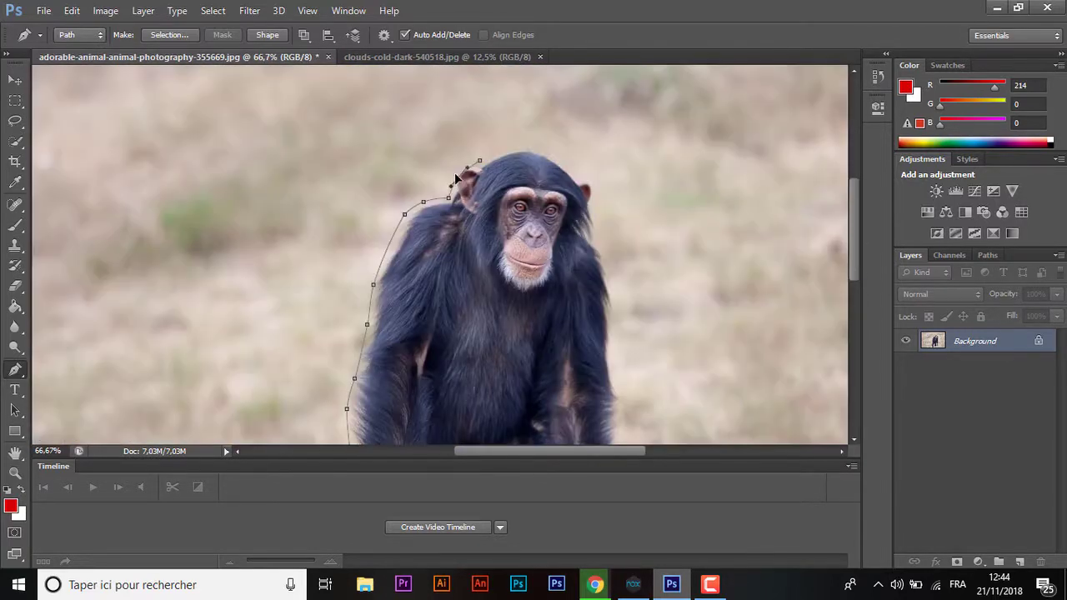
# Carry the path over the top of the head to the other ear and down the right shoulder
pyautogui.click(455, 174)
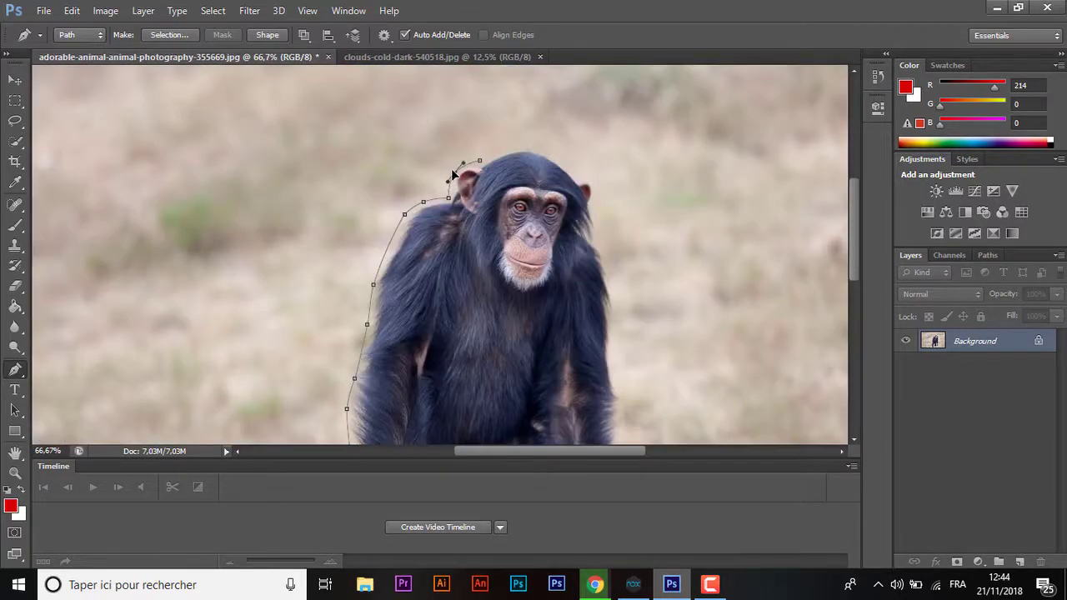
pyautogui.click(578, 179)
pyautogui.moveTo(534, 172); pyautogui.dragTo(537, 147)
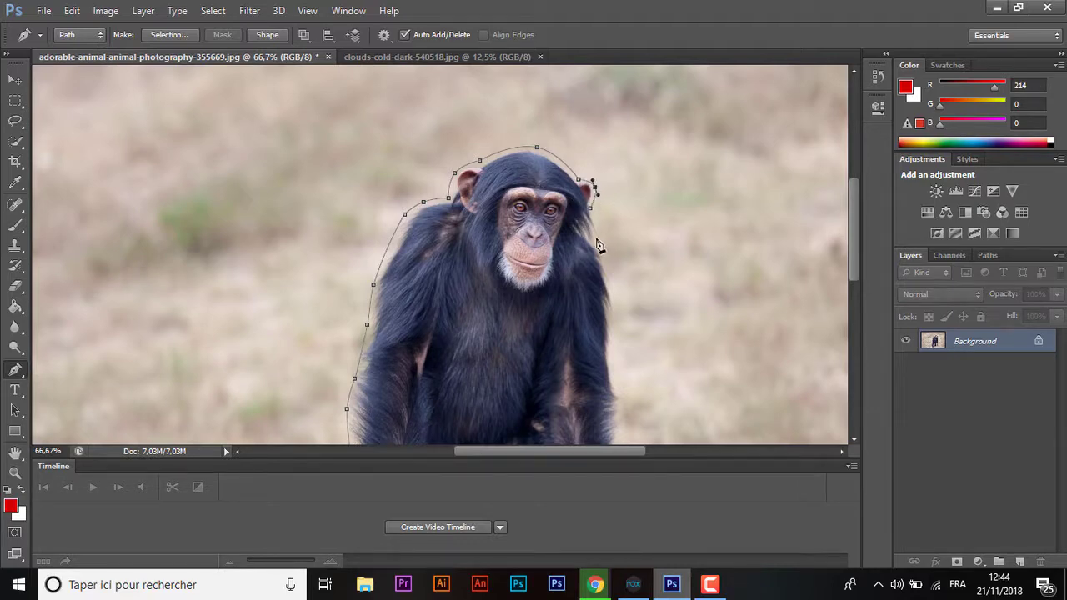
pyautogui.click(594, 229)
pyautogui.moveTo(610, 364); pyautogui.dragTo(615, 297)
# Trace the path down the right arm and around the right hand's inner edge
pyautogui.moveTo(854, 271); pyautogui.dragTo(852, 306)
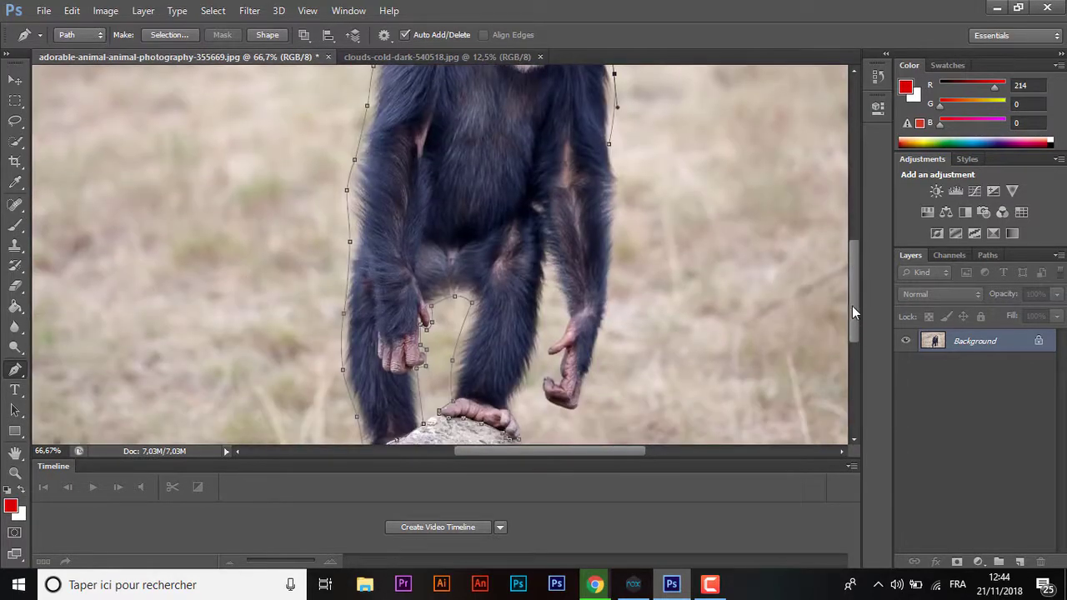
pyautogui.click(598, 354)
pyautogui.moveTo(623, 197); pyautogui.dragTo(611, 264)
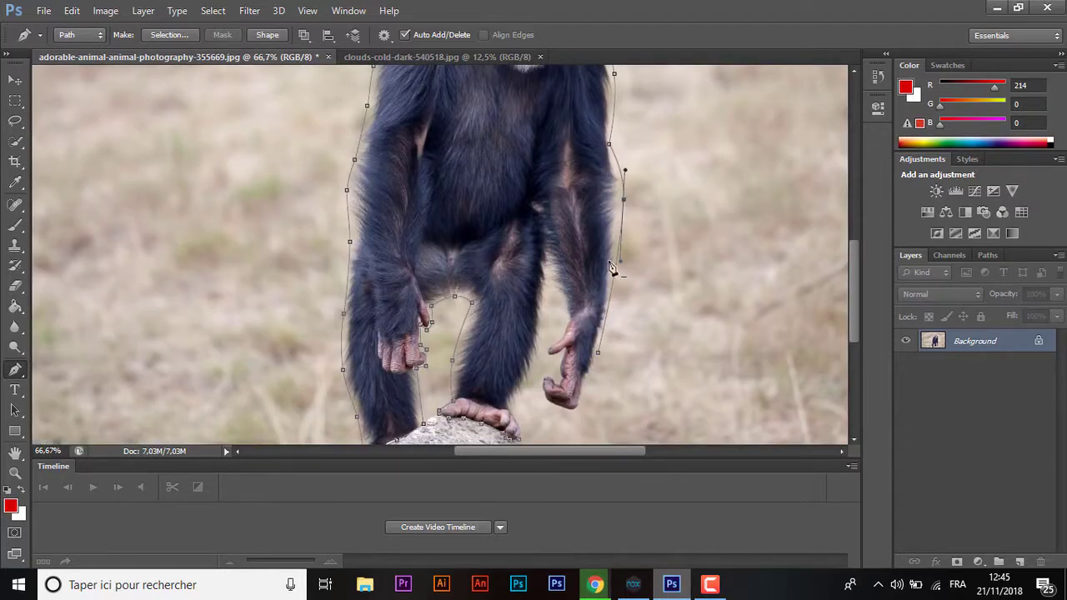
pyautogui.click(581, 409)
pyautogui.moveTo(541, 388); pyautogui.dragTo(564, 420)
pyautogui.moveTo(556, 415); pyautogui.dragTo(570, 414)
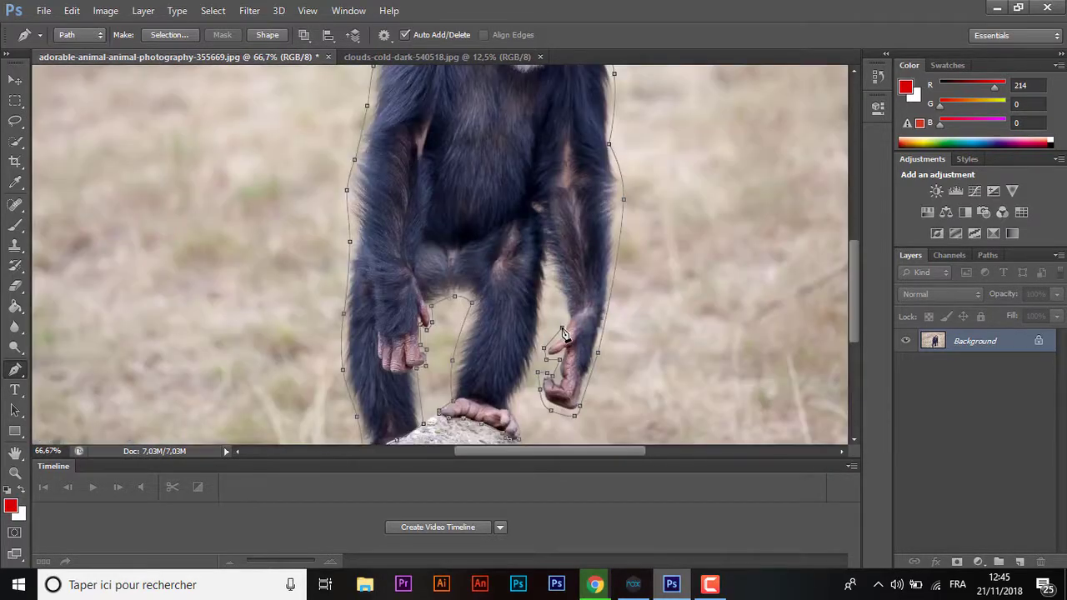
pyautogui.moveTo(543, 348); pyautogui.dragTo(563, 321)
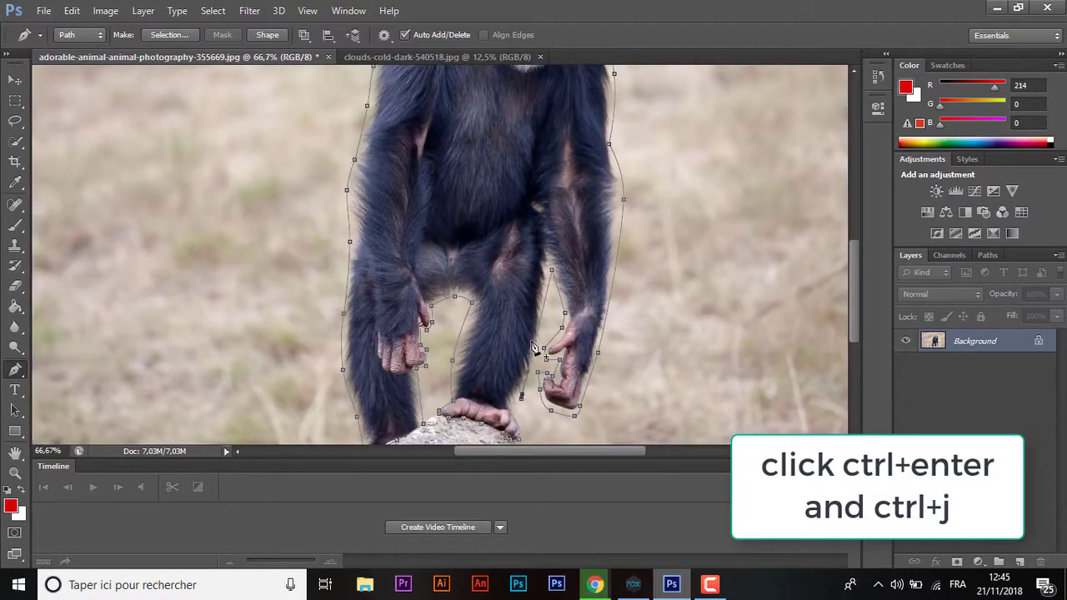
pyautogui.moveTo(533, 348); pyautogui.dragTo(540, 352)
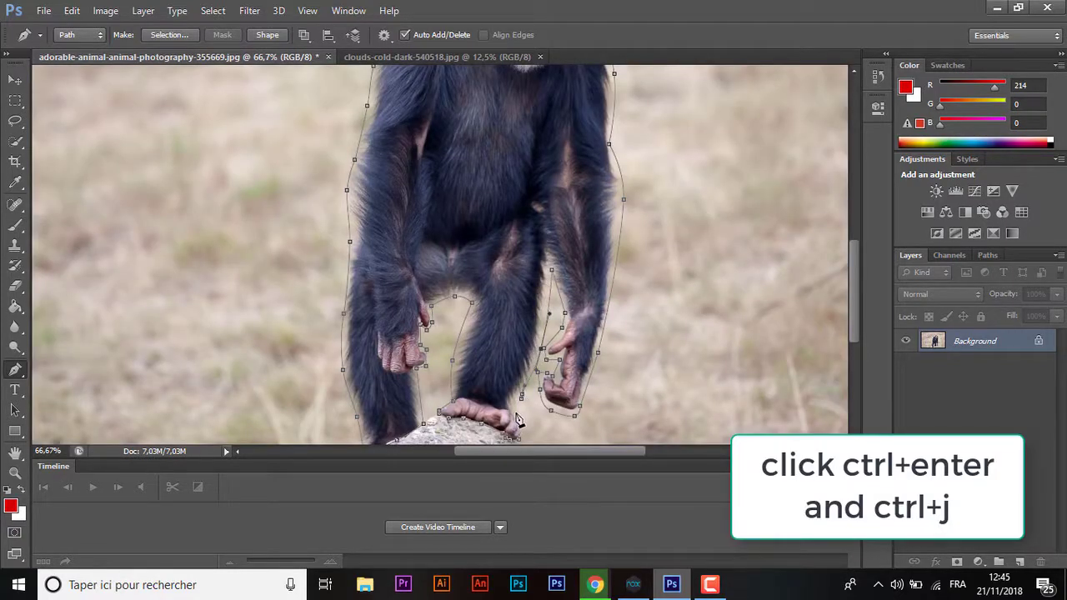
# Turn the path into a selection and copy the chimp onto its own Layer 1
pyautogui.hotkey('ctrl', 'Return')
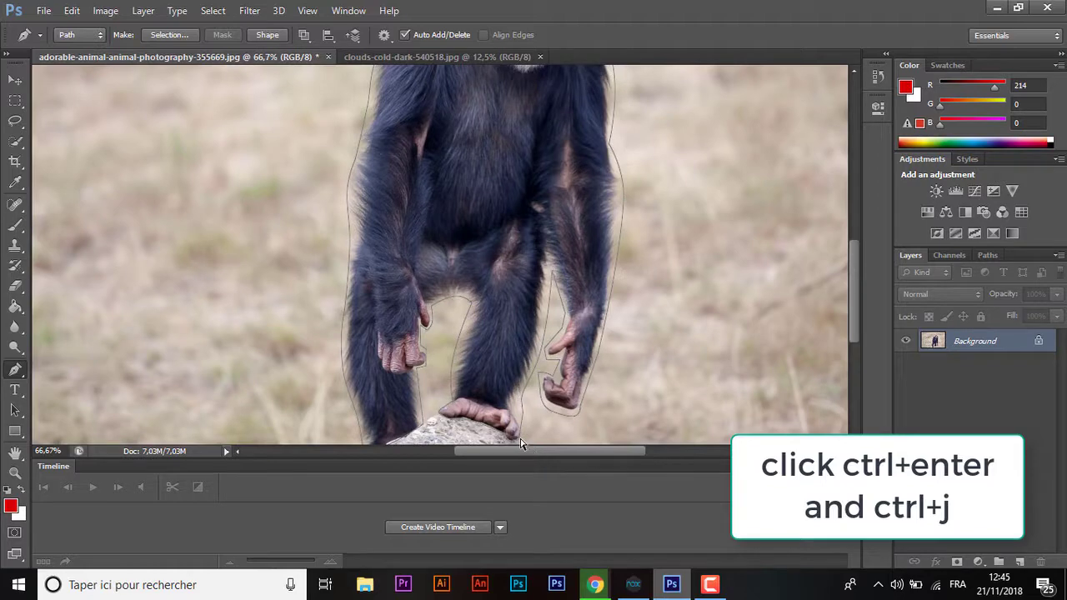
pyautogui.hotkey('ctrl', '0')
pyautogui.hotkey('ctrl', 'j')
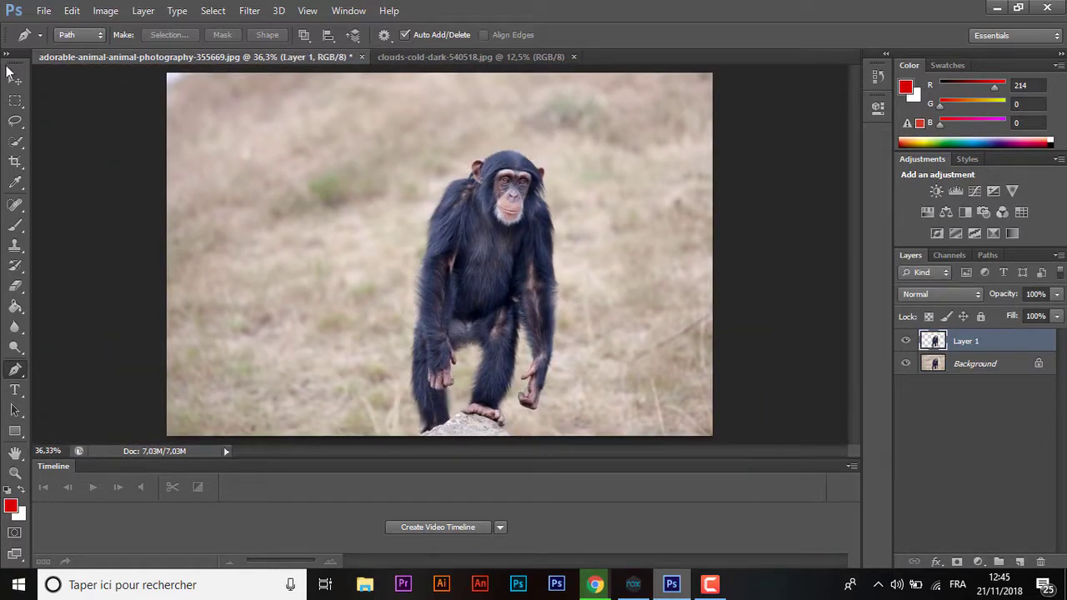
# Move Layer 1 into the clouds-cold-dark document and position the chimp on the snowy peak
pyautogui.click(13, 78)
pyautogui.click(910, 364)
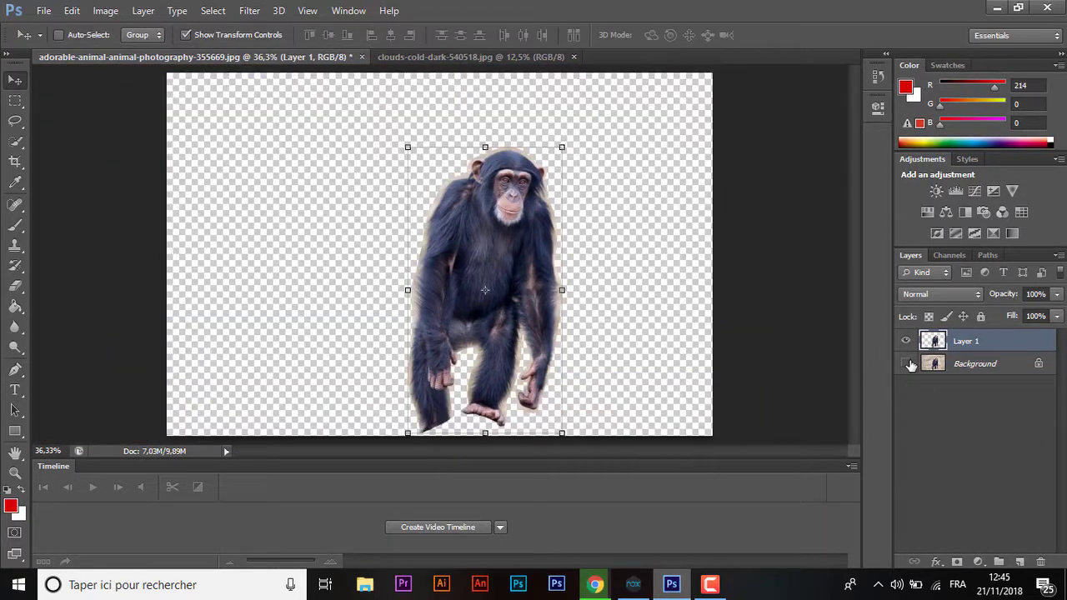
pyautogui.click(910, 365)
pyautogui.moveTo(486, 227)
pyautogui.mouseDown()
pyautogui.moveTo(404, 51)
pyautogui.moveTo(432, 207)
pyautogui.moveTo(449, 220)
pyautogui.mouseUp()
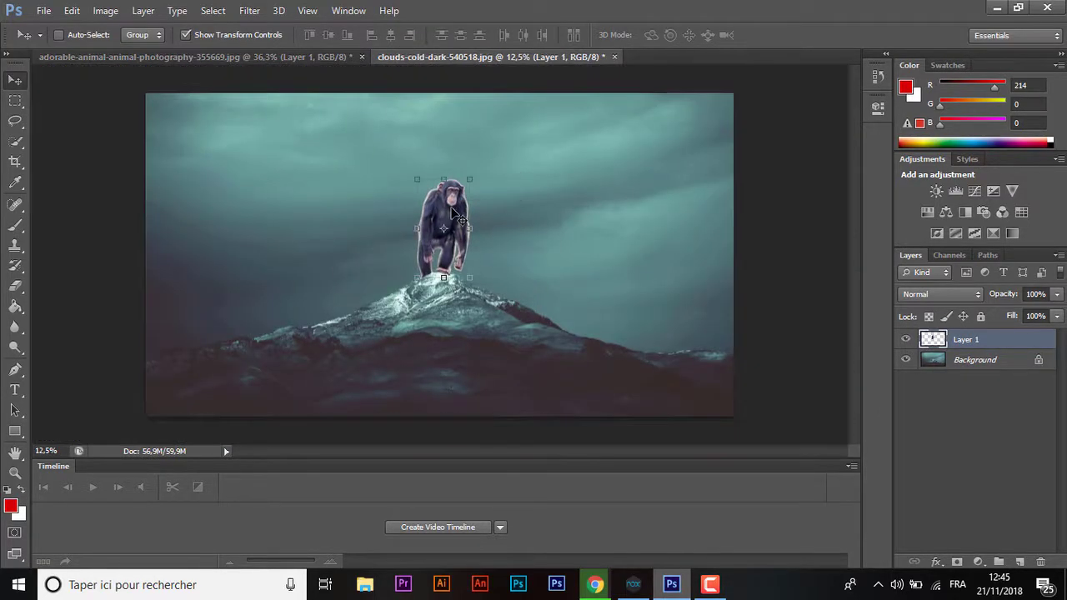
pyautogui.hotkey('ctrl', '+')
pyautogui.hotkey('ctrl', '+')
pyautogui.hotkey('ctrl', '+')
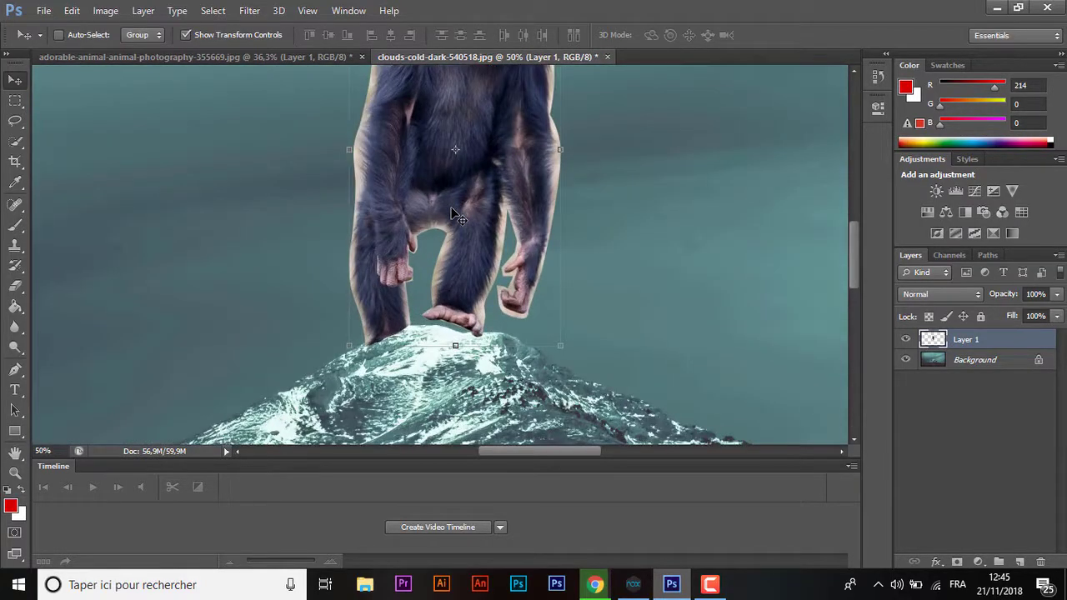
# Lower the This Layer white Blend If slider in Layer 1's blending options
pyautogui.rightClick(956, 343)
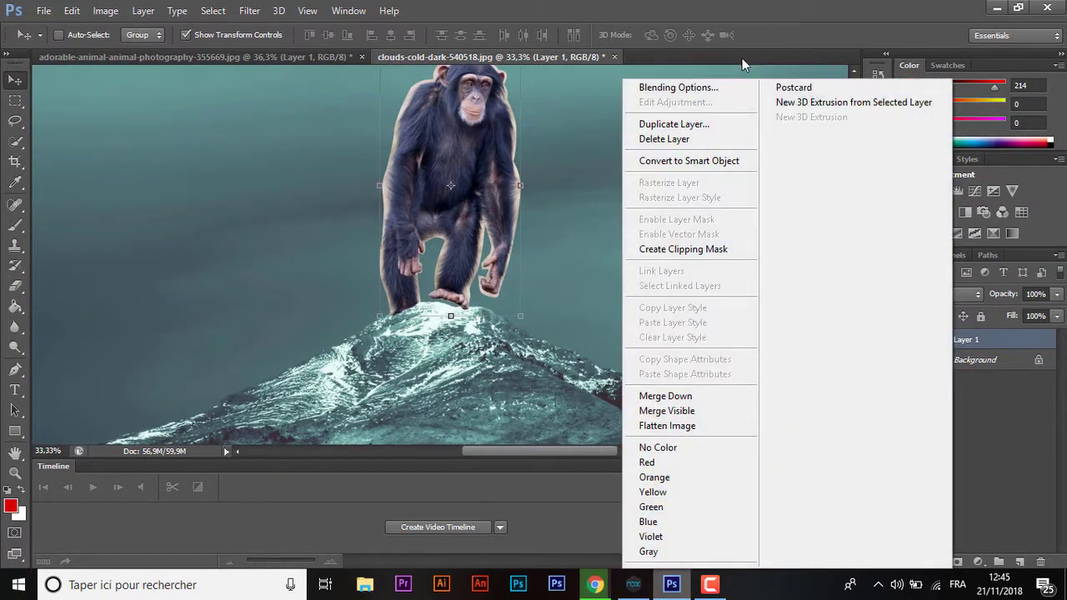
pyautogui.click(730, 87)
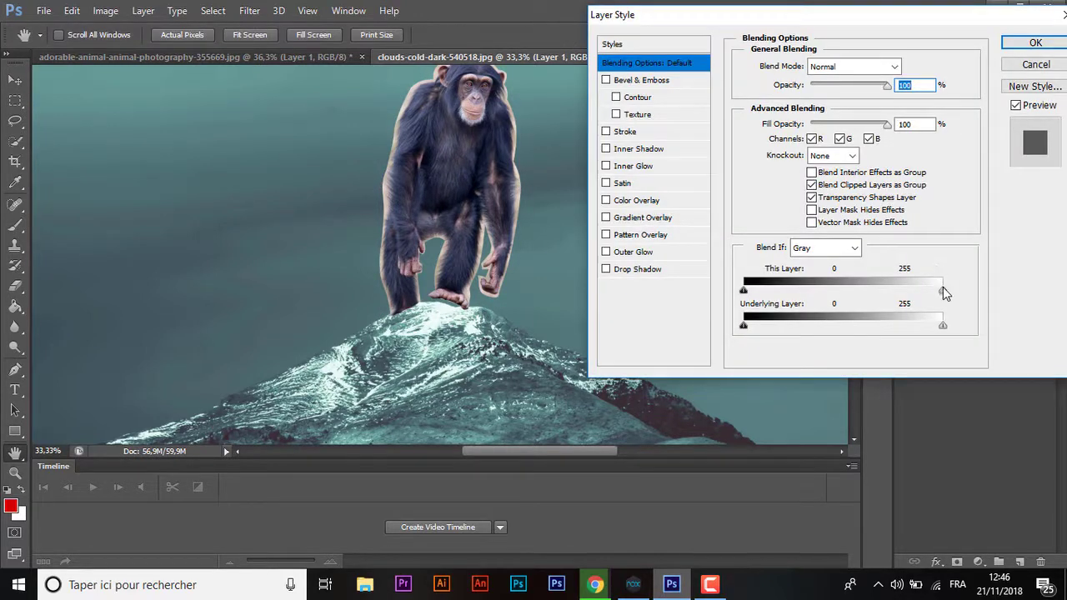
pyautogui.moveTo(943, 291)
pyautogui.mouseDown()
pyautogui.moveTo(893, 287)
pyautogui.moveTo(967, 291)
pyautogui.mouseUp()
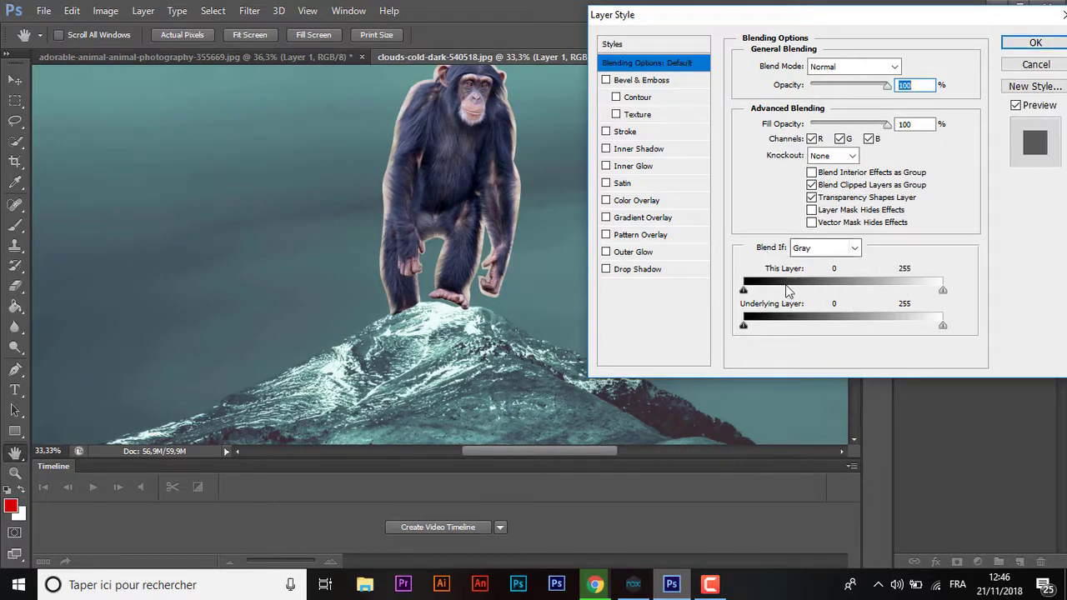
pyautogui.click(1036, 43)
# Nudge the chimp left and down onto the peak and add a layer mask to Layer 1
pyautogui.press('v')
pyautogui.hotkey('ctrl', '+')
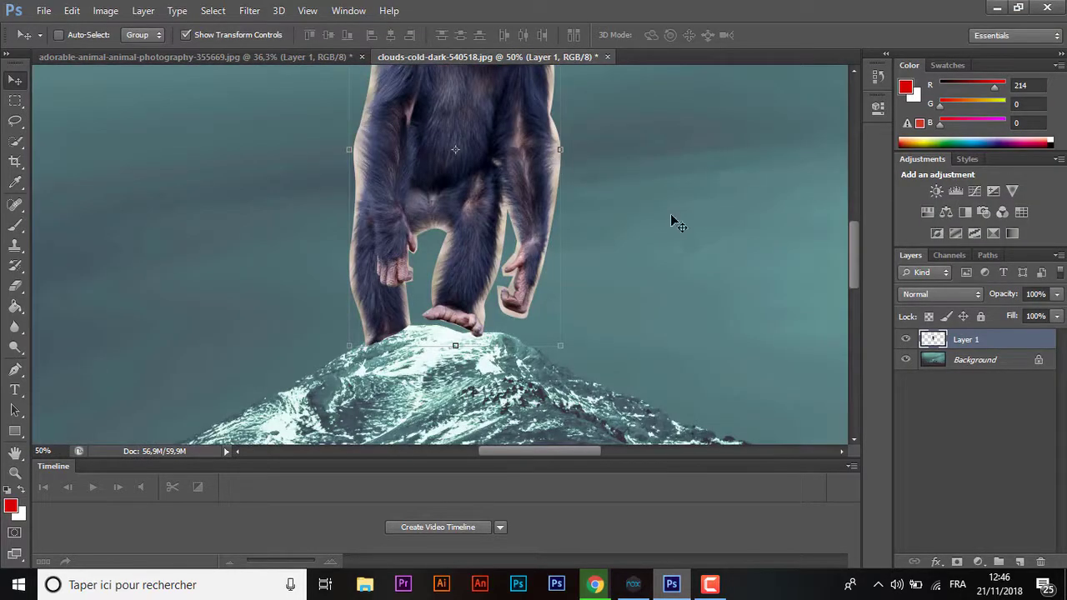
pyautogui.scroll(2, 853, 270)
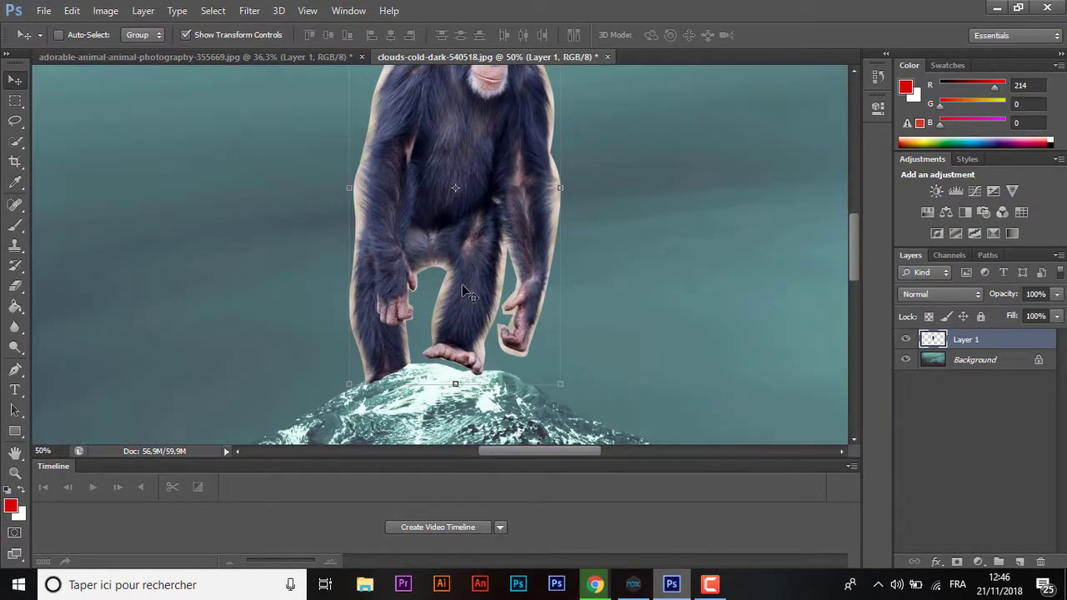
pyautogui.moveTo(463, 285); pyautogui.dragTo(449, 296)
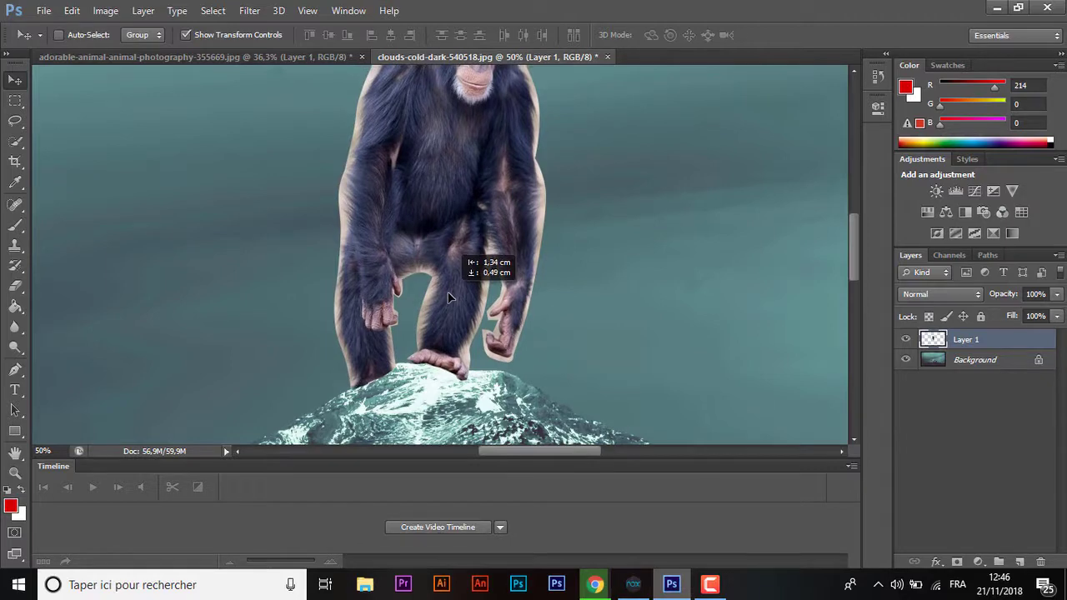
pyautogui.scroll(5, 856, 256)
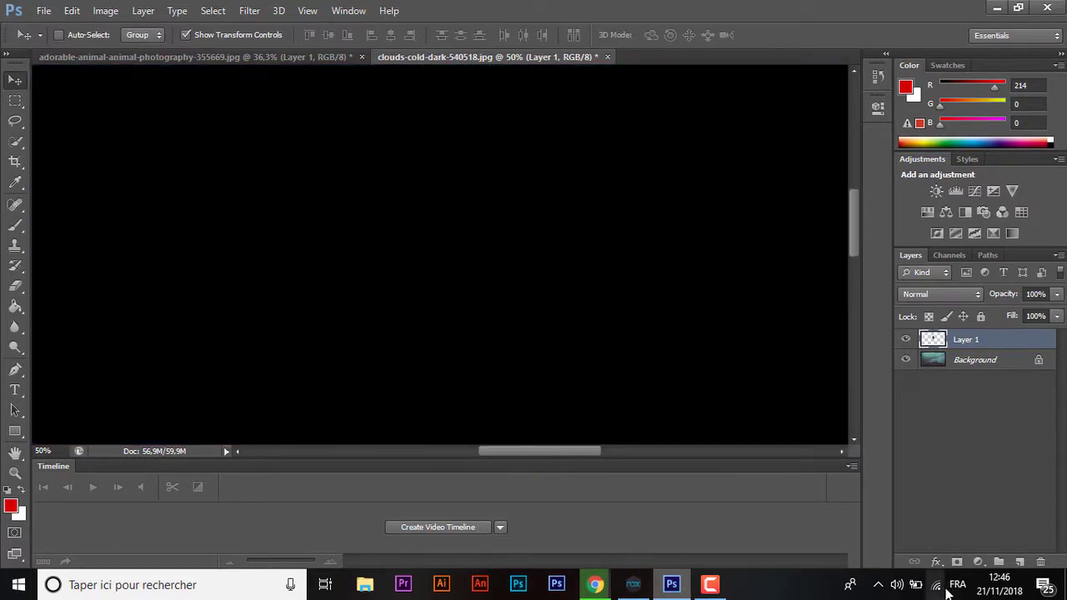
pyautogui.click(957, 562)
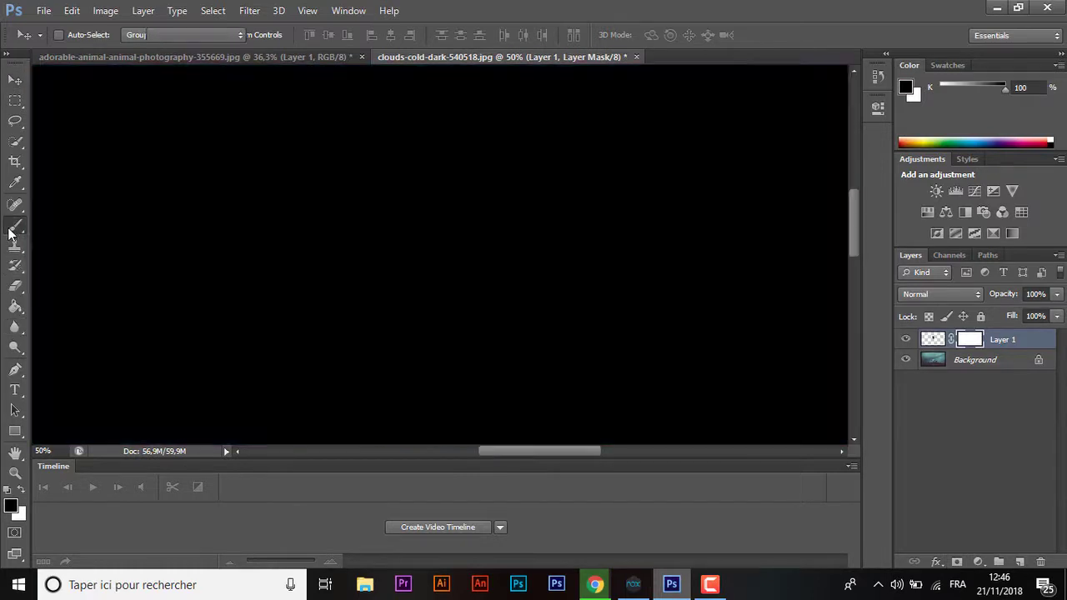
# Paint black at 53% brush opacity on Layer 1's mask along the left shoulder halo
pyautogui.click(12, 229)
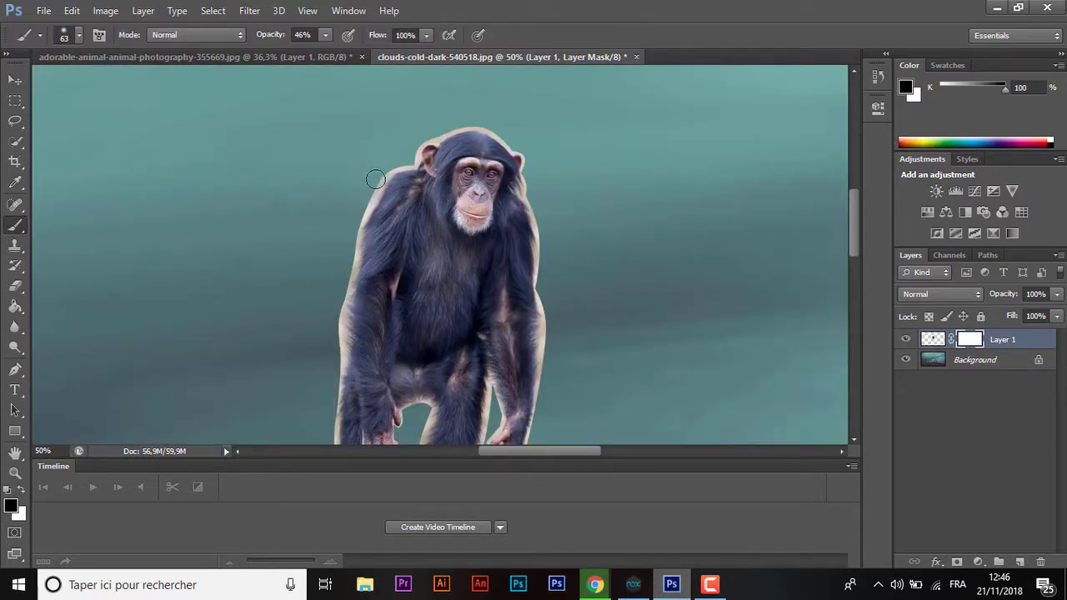
pyautogui.click(325, 34)
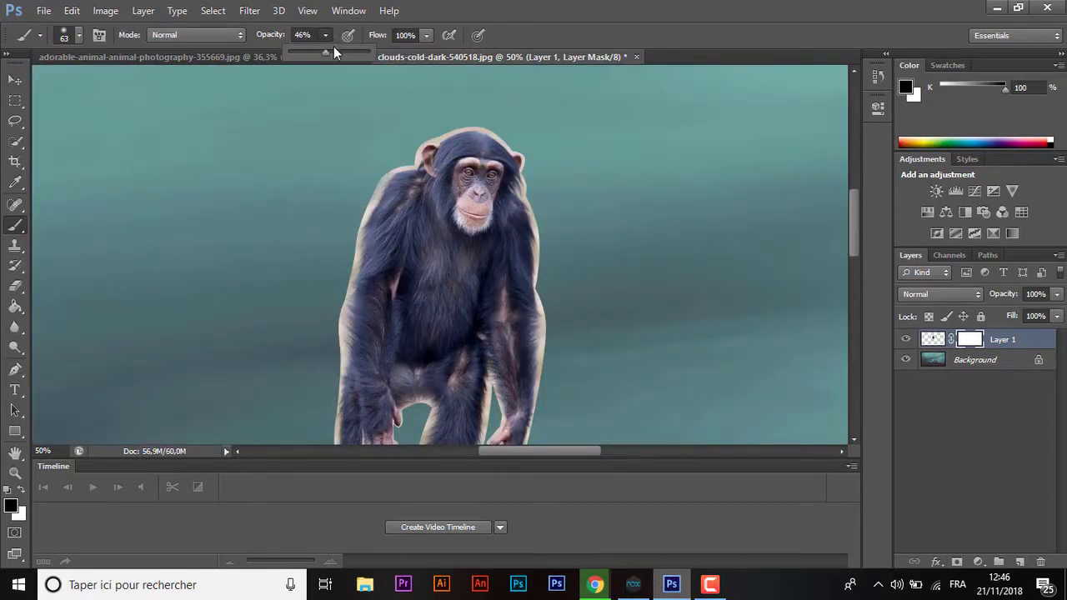
pyautogui.moveTo(325, 51); pyautogui.dragTo(331, 51)
pyautogui.click(371, 171)
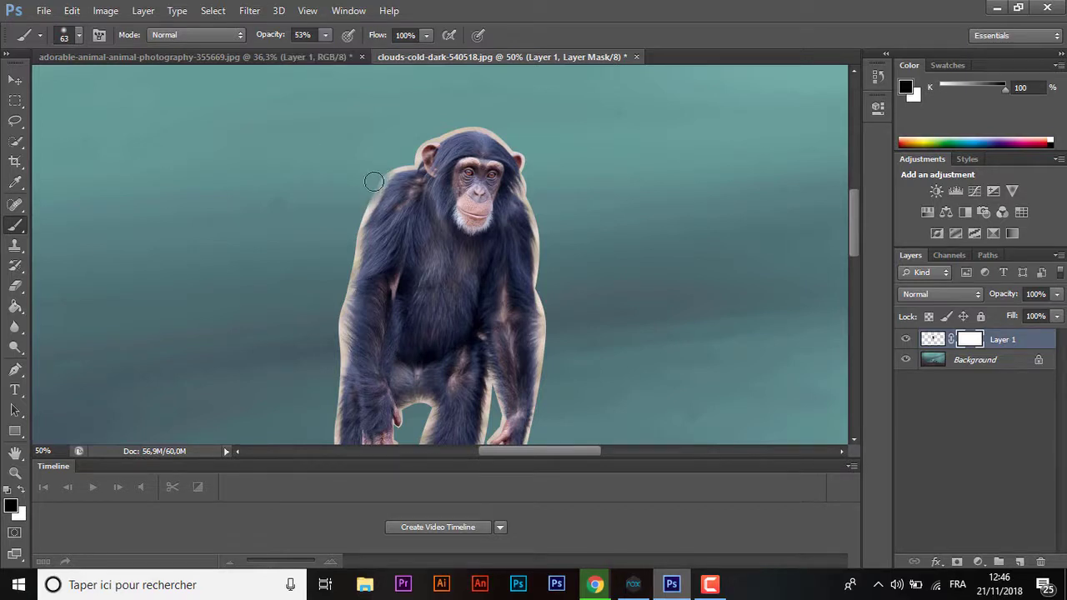
pyautogui.moveTo(370, 190); pyautogui.dragTo(349, 238)
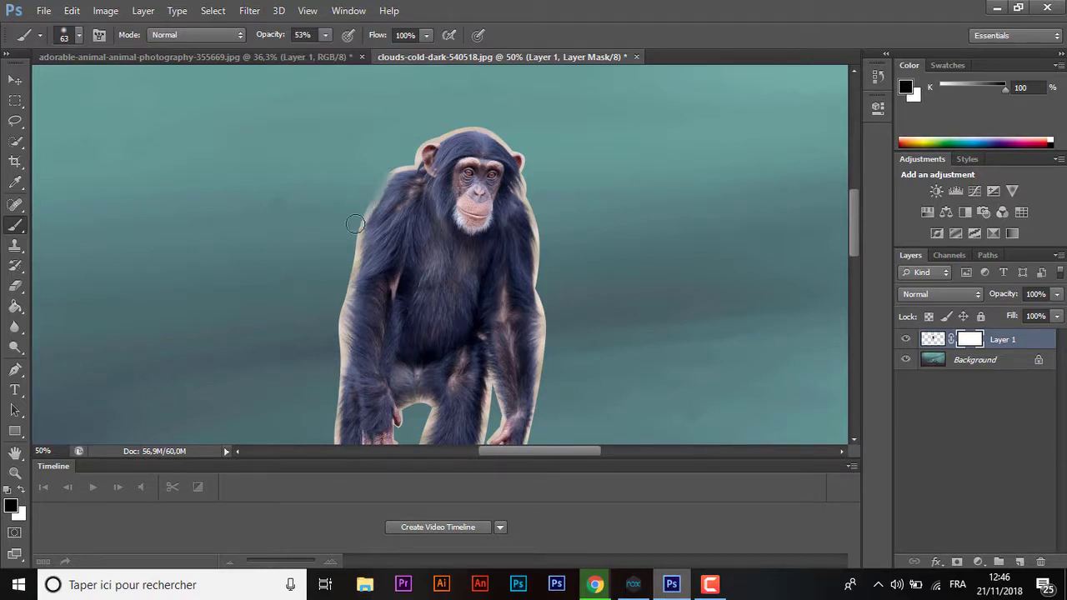
# At 100% opacity, mask out the halo down the left shoulder, left arm and right arm
pyautogui.click(325, 34)
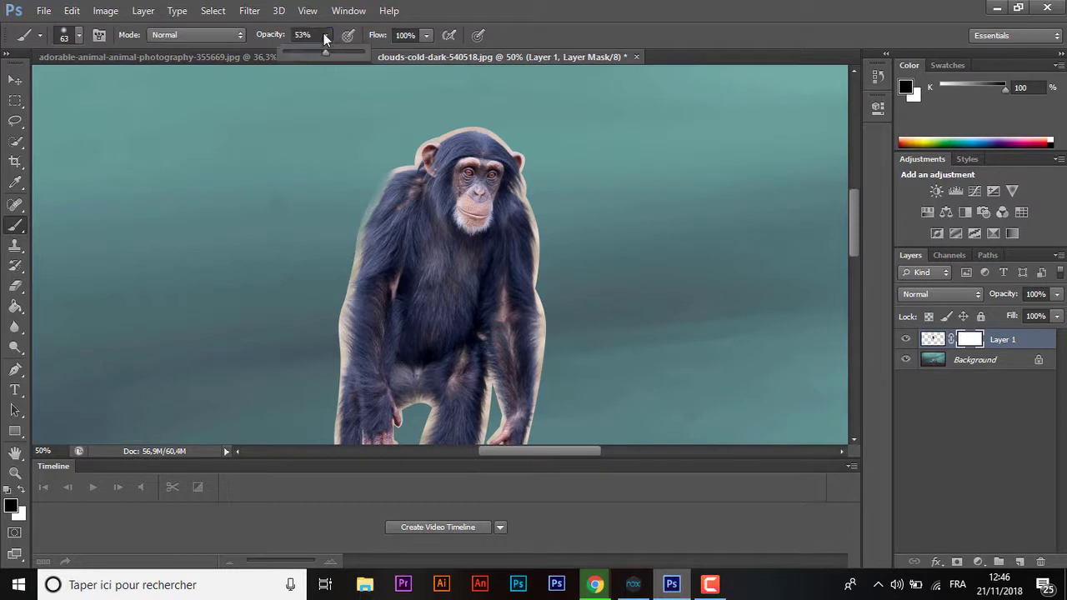
pyautogui.click(383, 171)
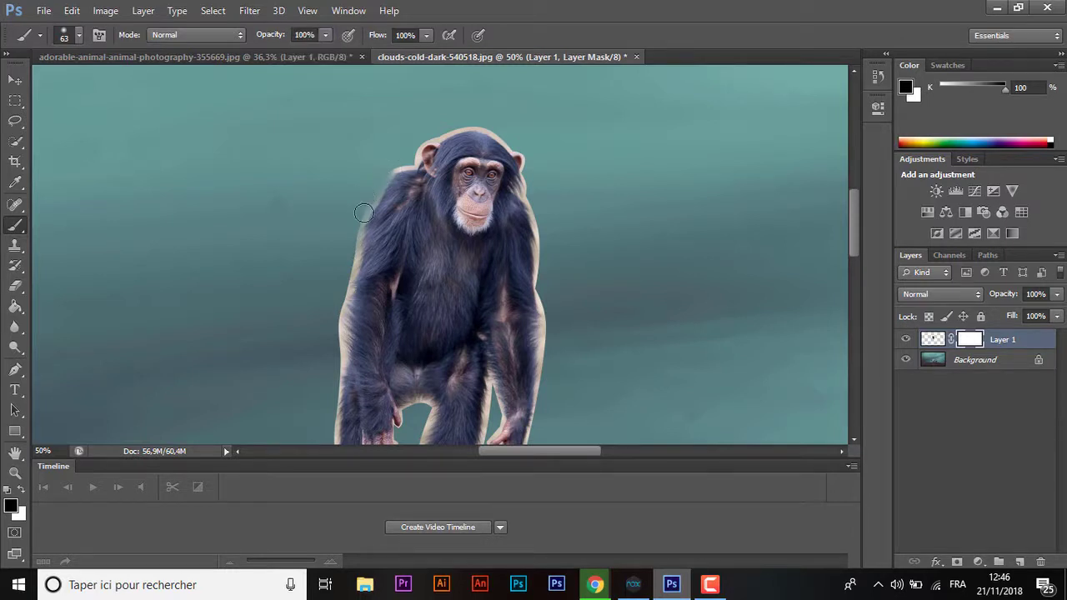
pyautogui.moveTo(375, 179); pyautogui.dragTo(346, 284)
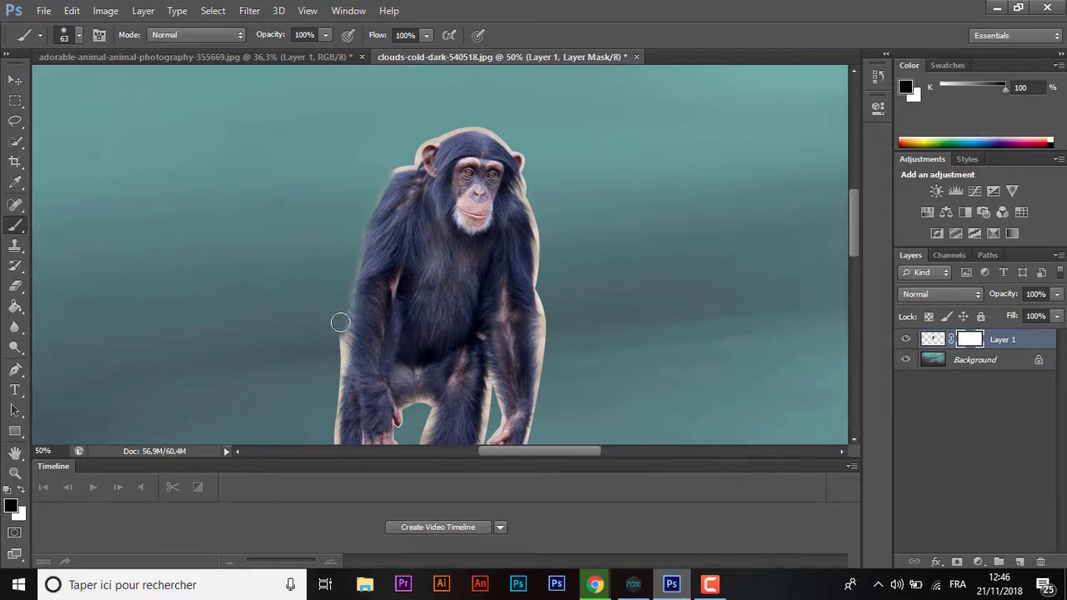
pyautogui.moveTo(345, 284)
pyautogui.mouseDown()
pyautogui.moveTo(338, 351)
pyautogui.moveTo(350, 258)
pyautogui.moveTo(329, 324)
pyautogui.moveTo(356, 224)
pyautogui.mouseUp()
pyautogui.hotkey('ctrl', '-')
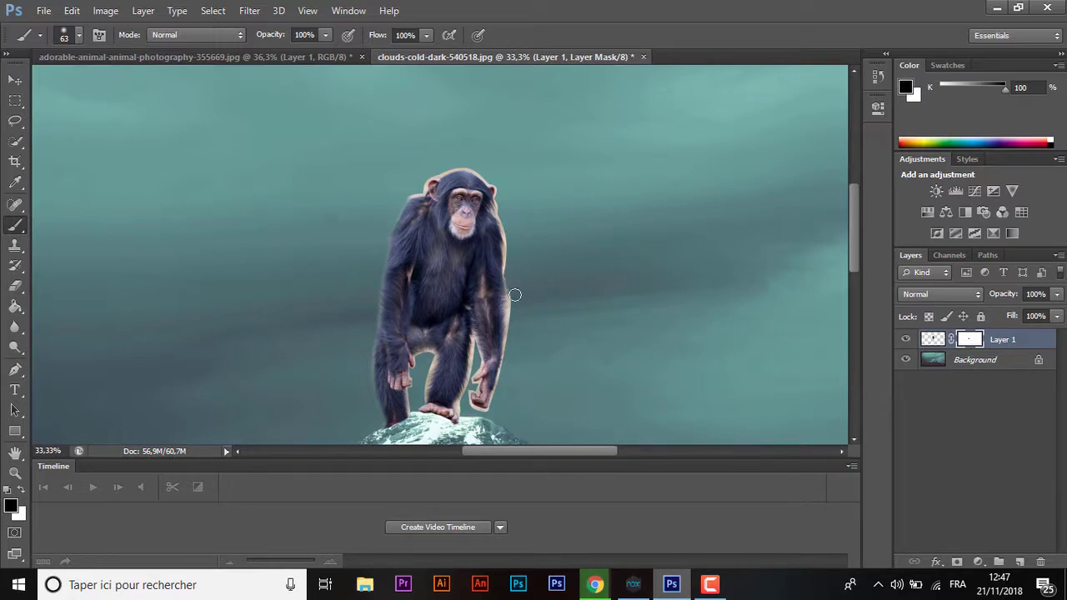
pyautogui.moveTo(515, 295)
pyautogui.mouseDown()
pyautogui.moveTo(507, 281)
pyautogui.moveTo(512, 328)
pyautogui.mouseUp()
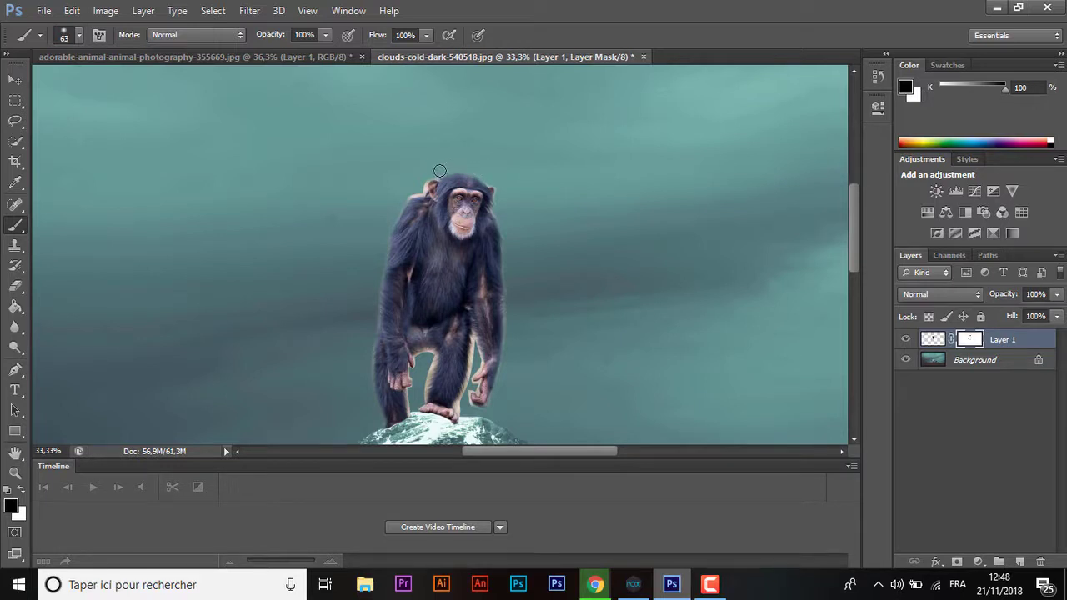
# Paint out the pale halo above the chimp's shoulder on the mask
pyautogui.keyDown('alt'); pyautogui.scroll(2, 440, 175); pyautogui.keyUp('alt')
pyautogui.keyDown('alt'); pyautogui.scroll(1, 441, 174); pyautogui.keyUp('alt')
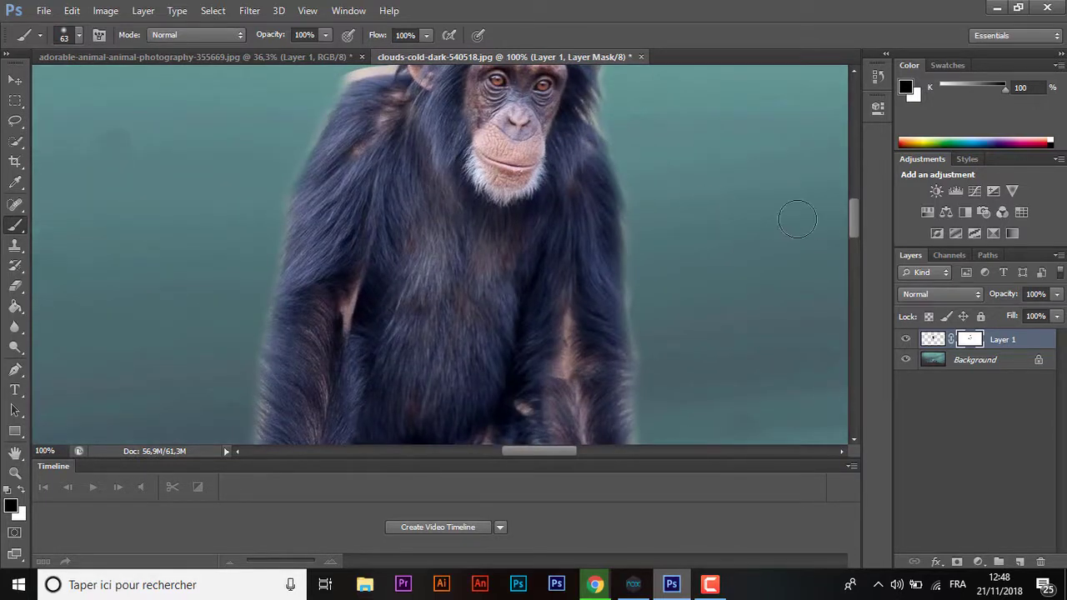
pyautogui.scroll(3, 859, 215)
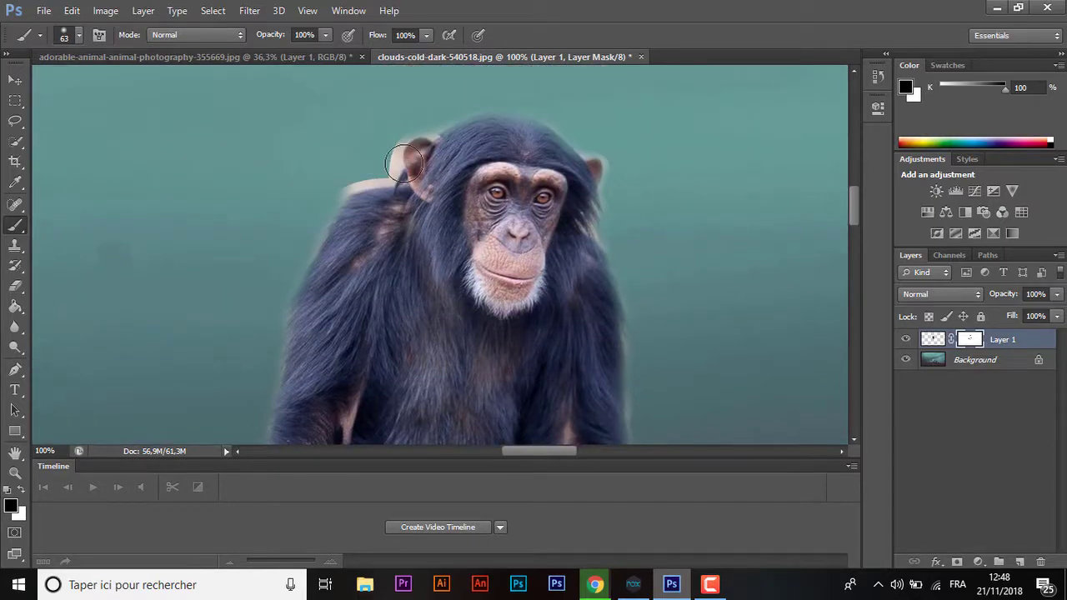
pyautogui.moveTo(388, 134)
pyautogui.mouseDown()
pyautogui.moveTo(319, 186)
pyautogui.moveTo(287, 233)
pyautogui.mouseUp()
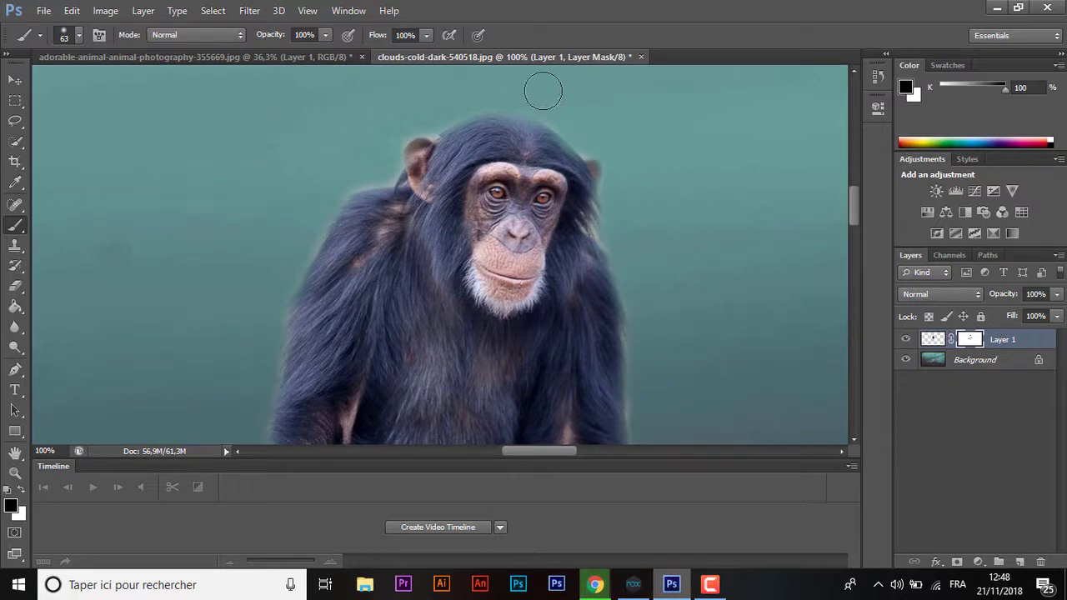
pyautogui.hotkey('ctrl', 'z')
pyautogui.hotkey('ctrl', '-')
pyautogui.hotkey('ctrl', '-')
pyautogui.hotkey('ctrl', '-')
pyautogui.hotkey('ctrl', '-')
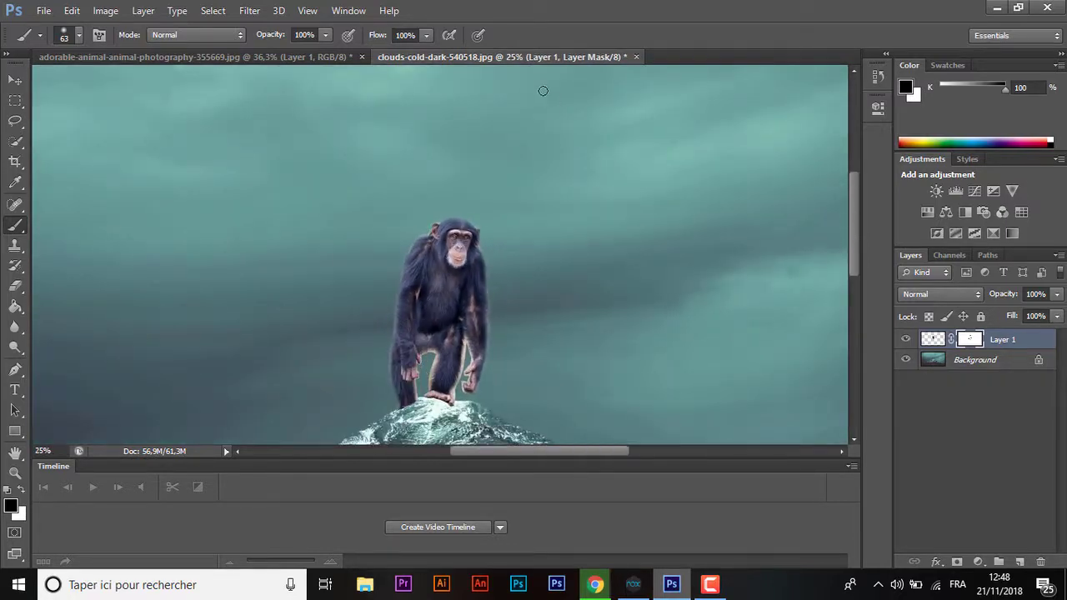
# Mask away the halo beside the right leg, the inner leg edge and near the right foot
pyautogui.hotkey('ctrl', '+')
pyautogui.hotkey('ctrl', '+')
pyautogui.hotkey('ctrl', '+')
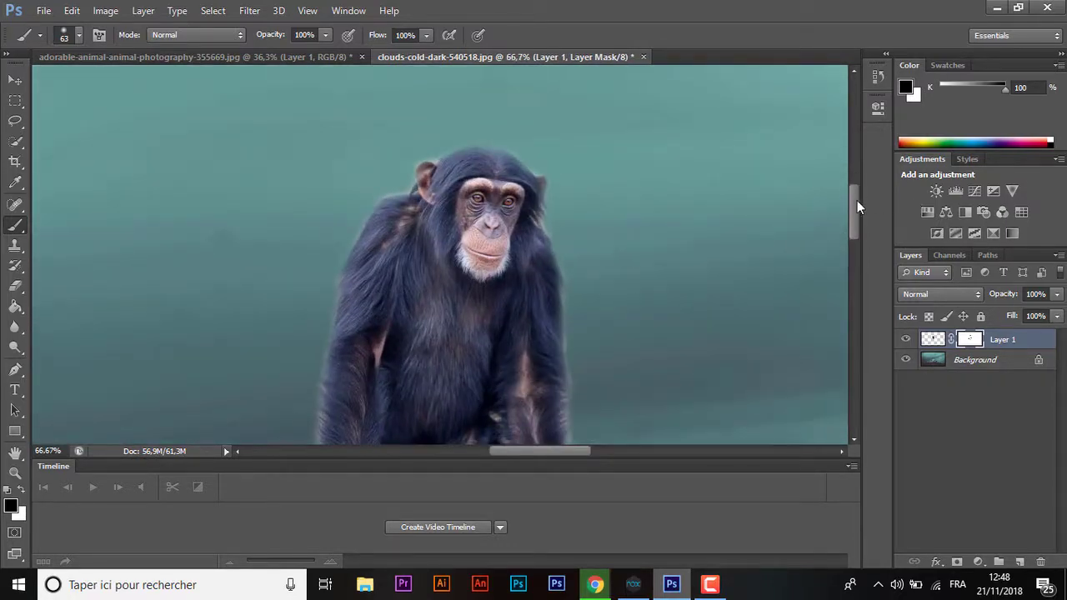
pyautogui.moveTo(857, 200); pyautogui.dragTo(855, 267)
pyautogui.hotkey('ctrl', '+')
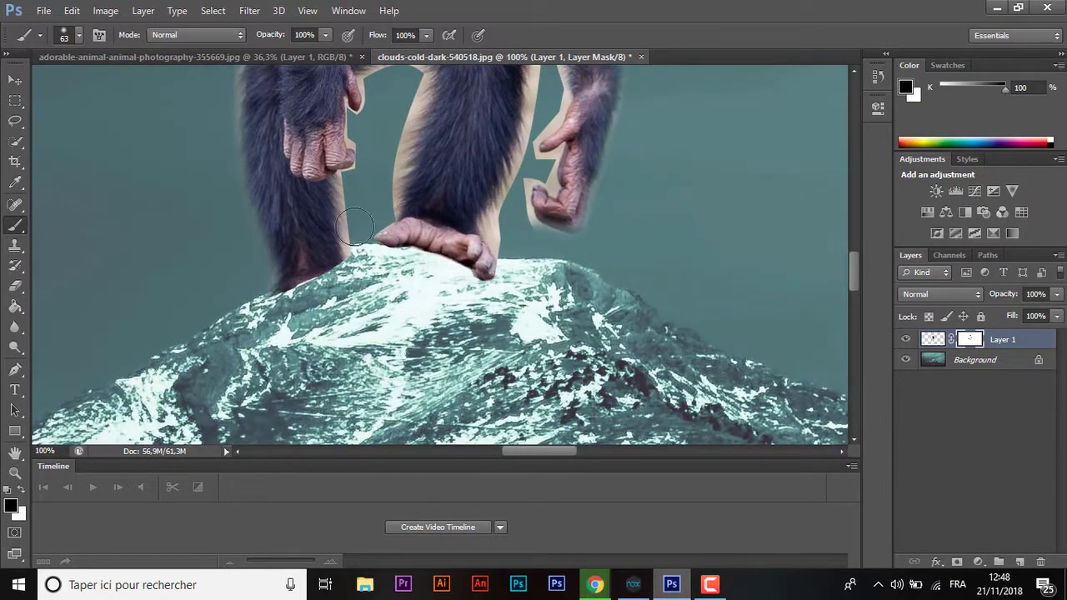
pyautogui.moveTo(377, 206); pyautogui.dragTo(392, 92)
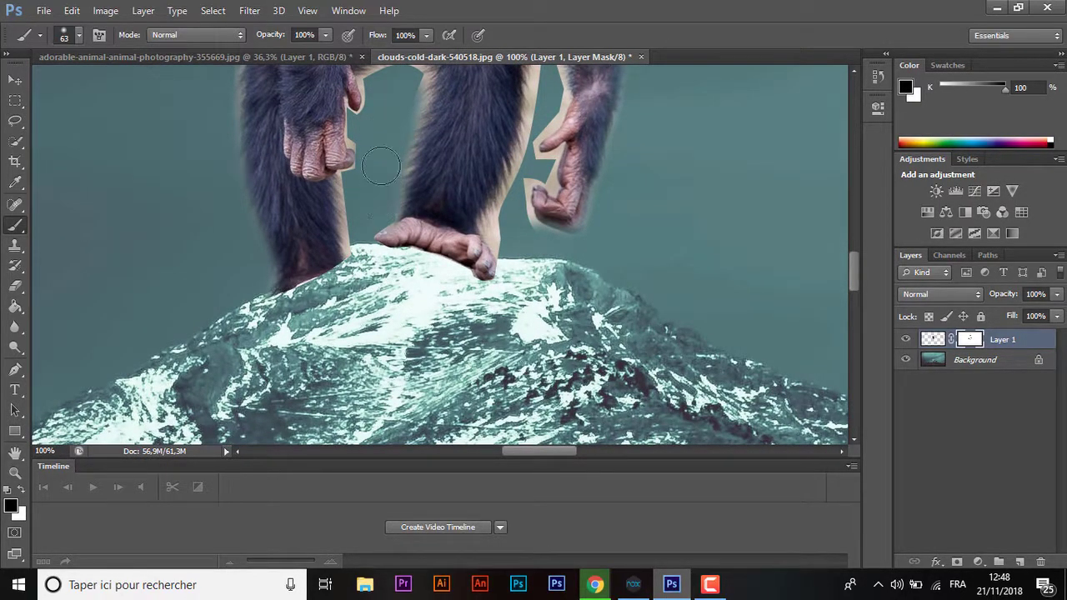
pyautogui.hotkey('ctrl', '-')
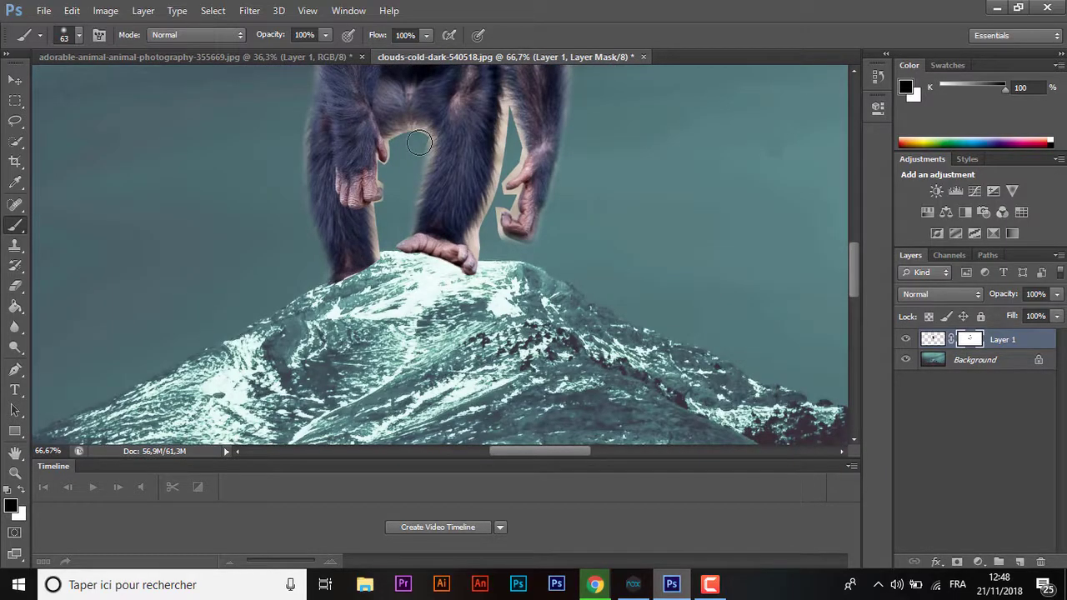
pyautogui.moveTo(419, 143); pyautogui.dragTo(386, 230)
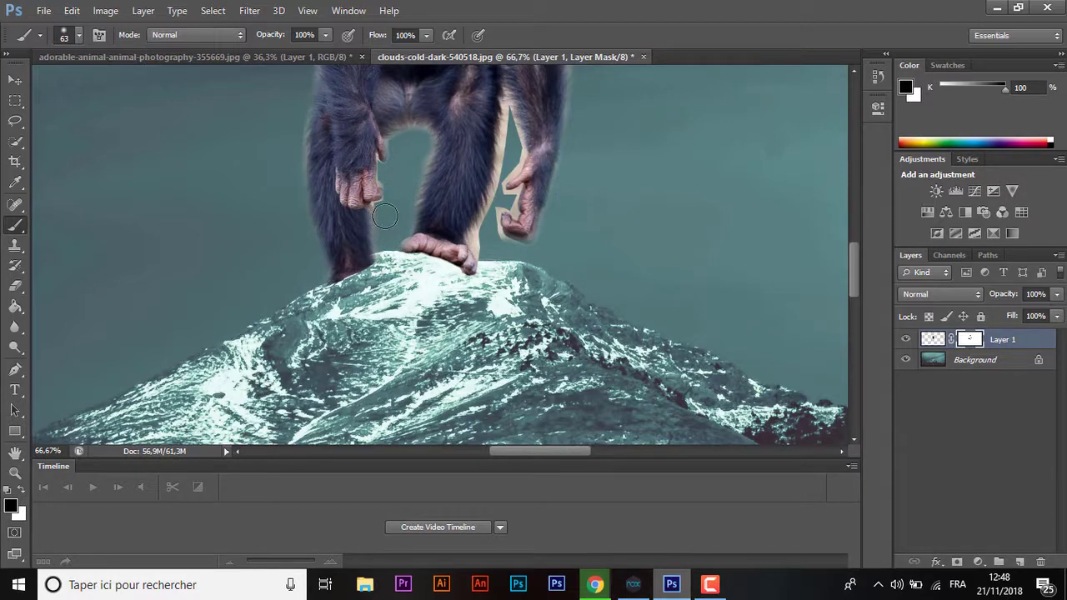
pyautogui.moveTo(472, 263); pyautogui.dragTo(489, 233)
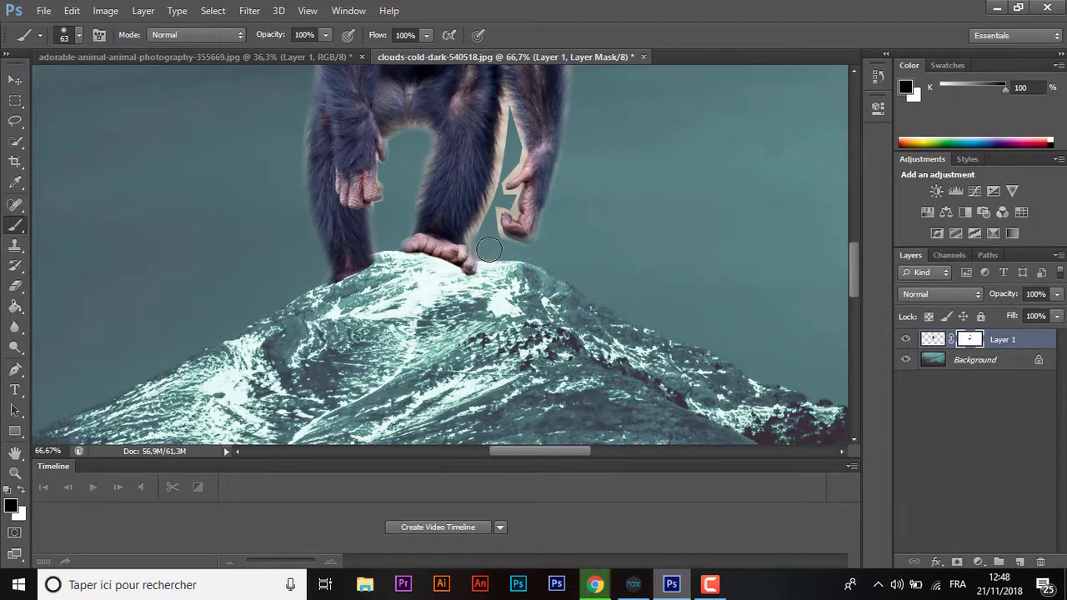
# Shrink the brush to 29 px and paint out the halo on the hand's inner edge
pyautogui.click(80, 34)
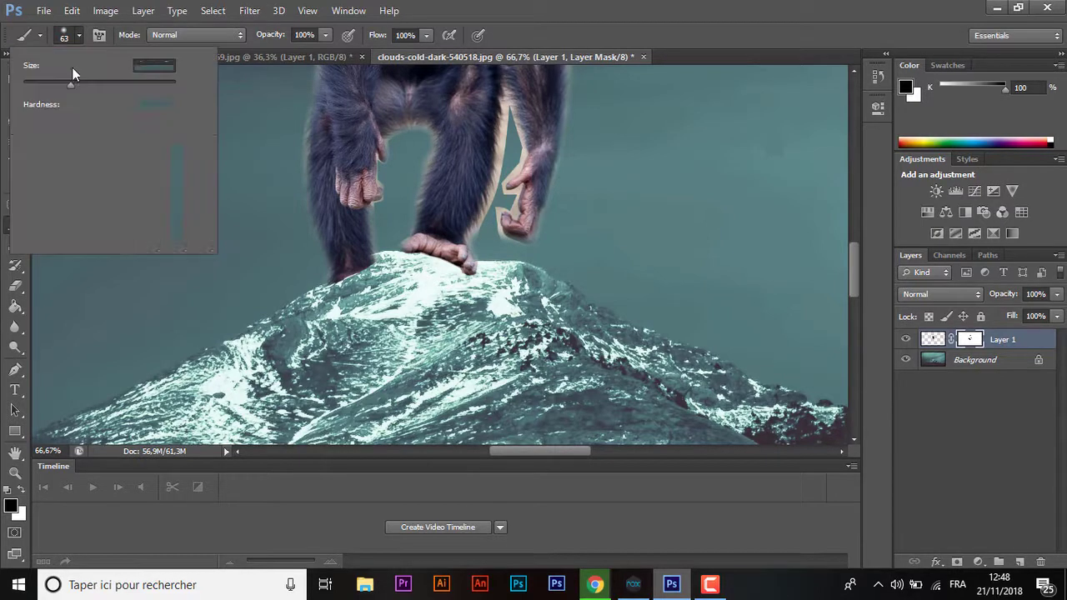
pyautogui.press('Return')
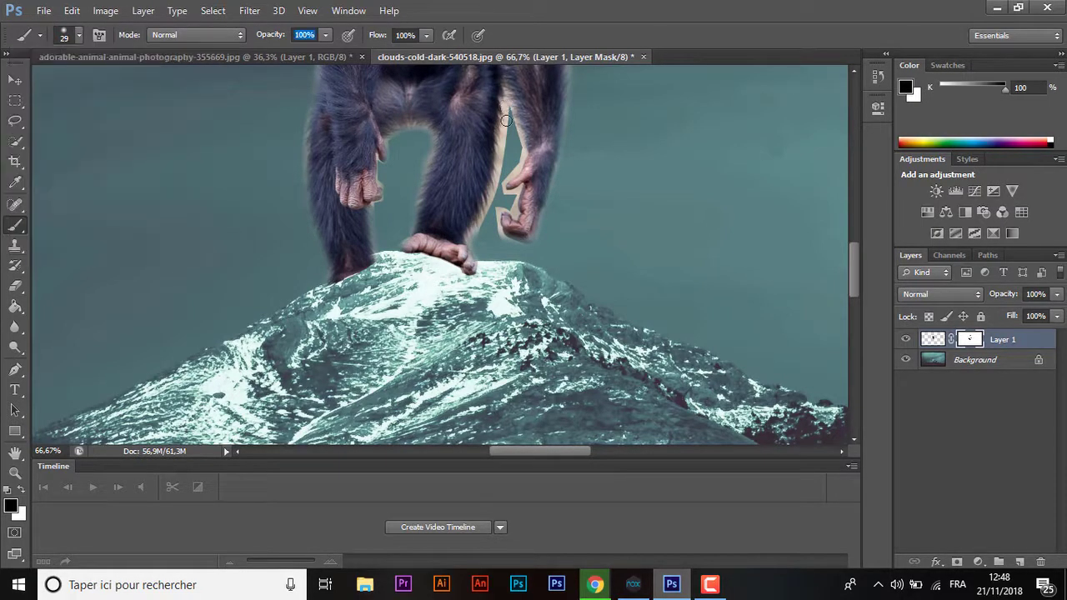
pyautogui.moveTo(499, 108); pyautogui.dragTo(494, 200)
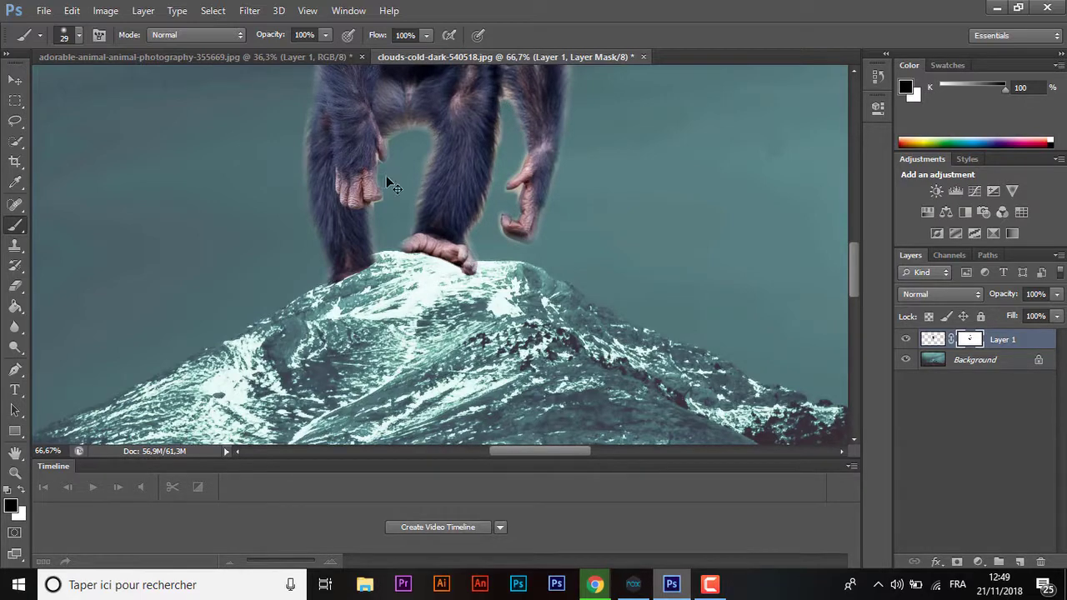
# Zoom out, switch to the Move tool and target Layer 1's pixels rather than its mask
pyautogui.hotkey('ctrl', '-')
pyautogui.hotkey('ctrl', '-')
pyautogui.hotkey('ctrl', '-')
pyautogui.hotkey('ctrl', '-')
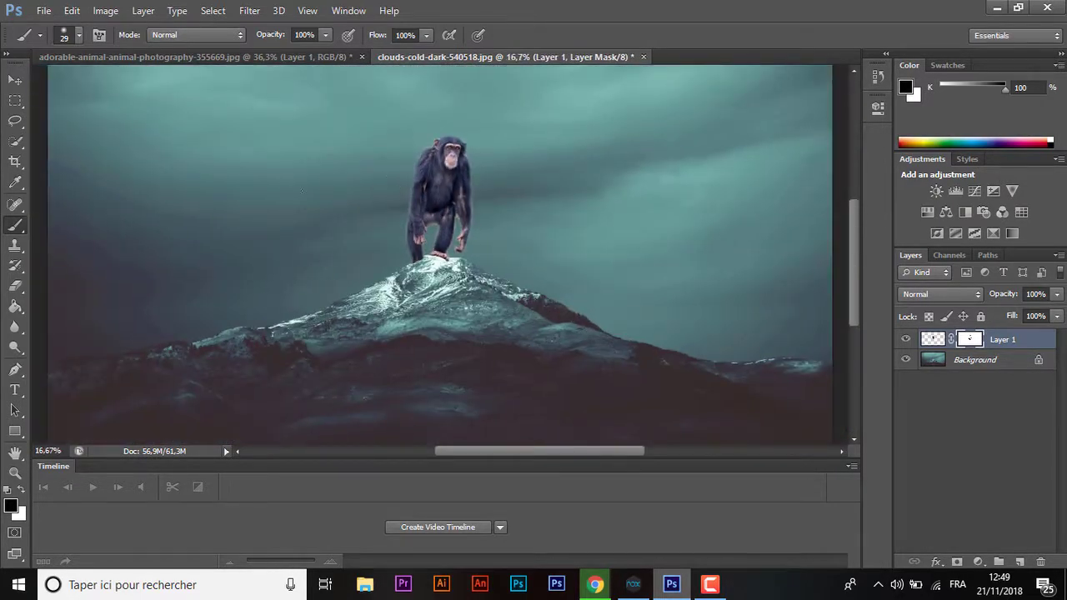
pyautogui.click(15, 79)
pyautogui.hotkey('ctrl', '-')
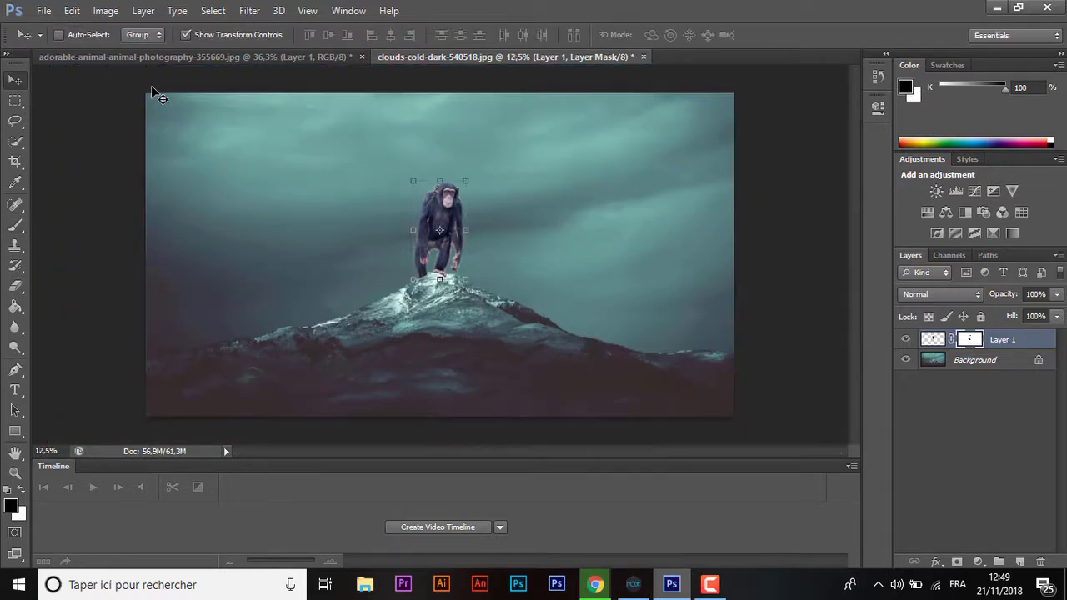
pyautogui.click(933, 341)
# Duplicate the chimp layer and apply Artistic > Plastic Wrap with Smoothness 5
pyautogui.hotkey('ctrl', 'j')
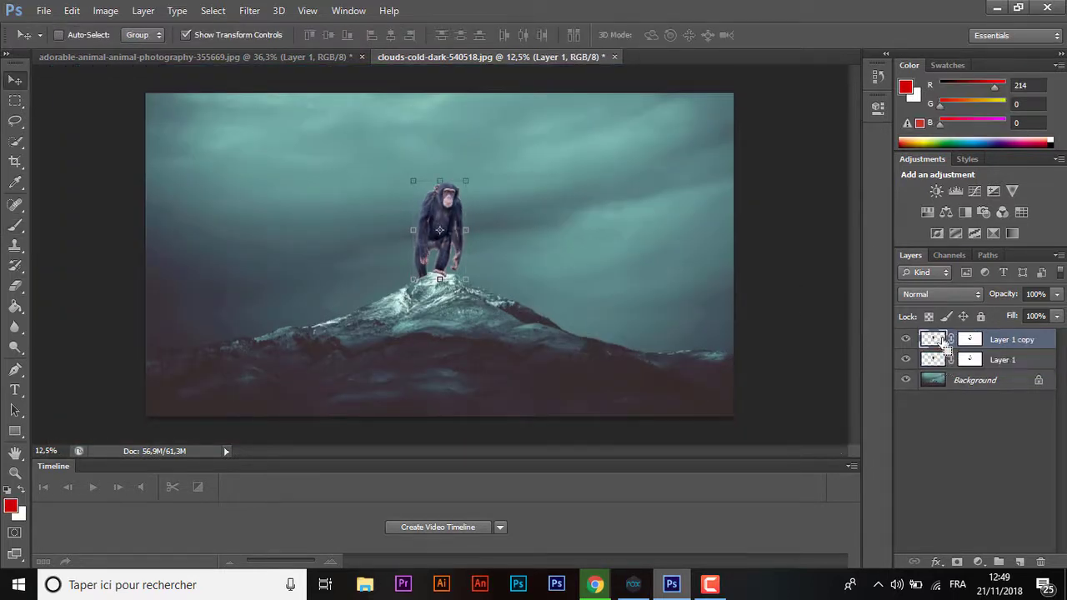
pyautogui.click(248, 10)
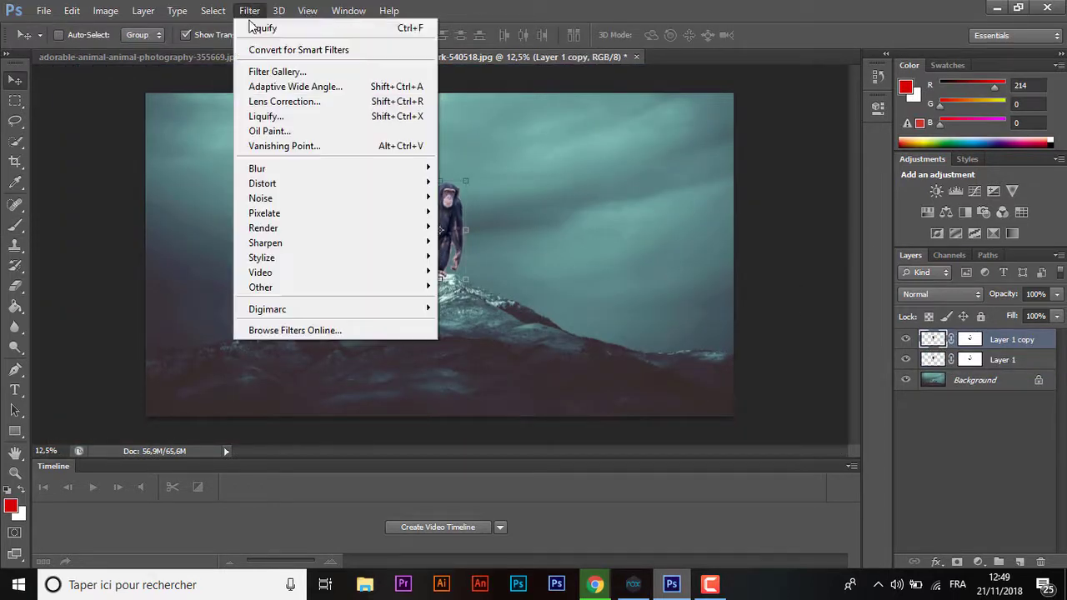
pyautogui.click(275, 69)
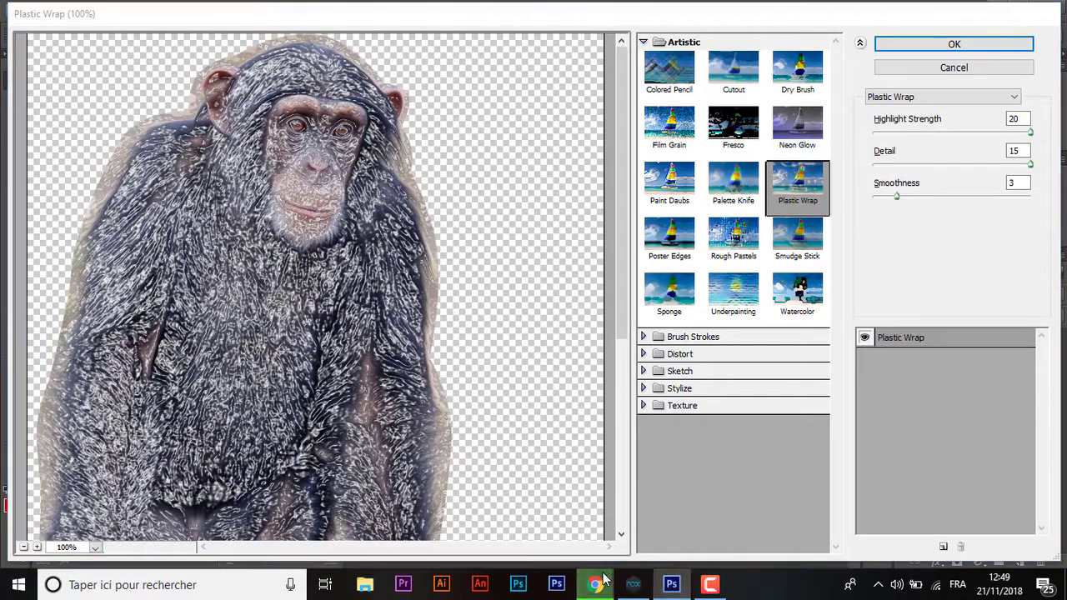
pyautogui.click(597, 585)
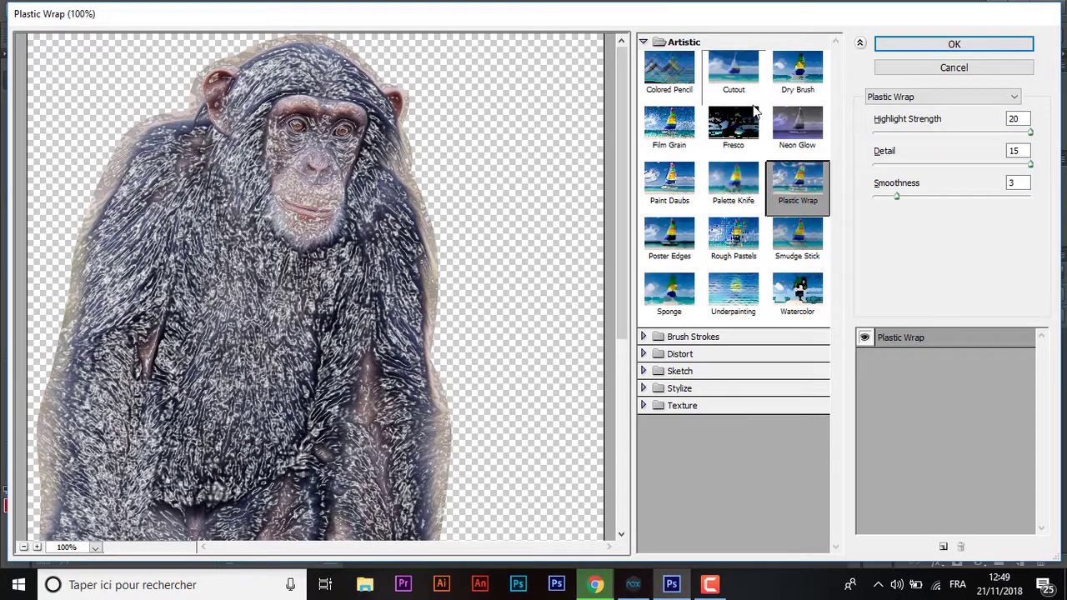
pyautogui.click(794, 127)
pyautogui.click(796, 181)
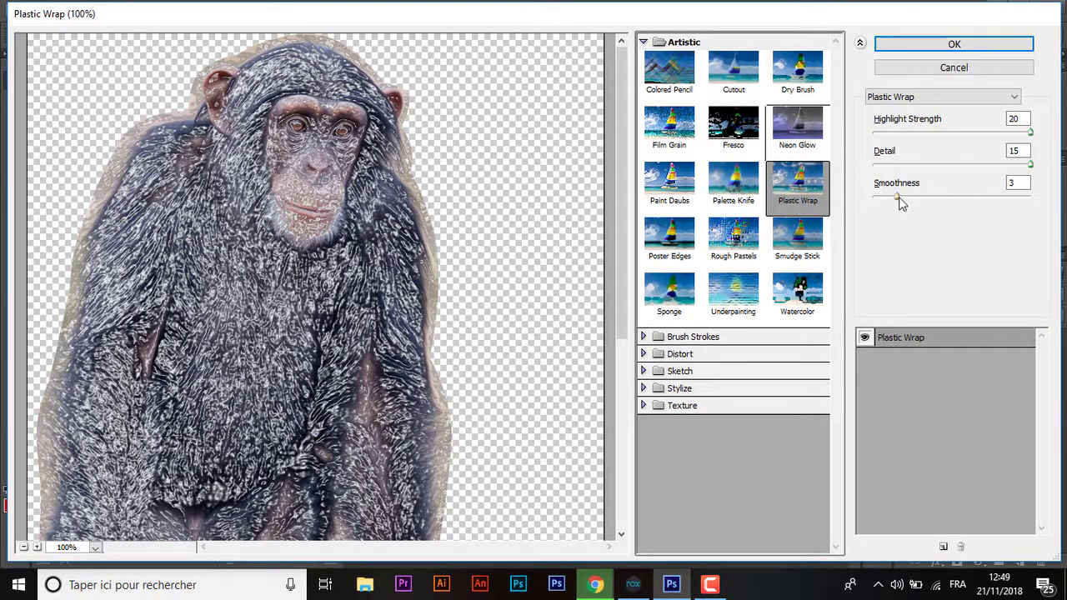
pyautogui.moveTo(899, 199); pyautogui.dragTo(918, 199)
pyautogui.click(984, 46)
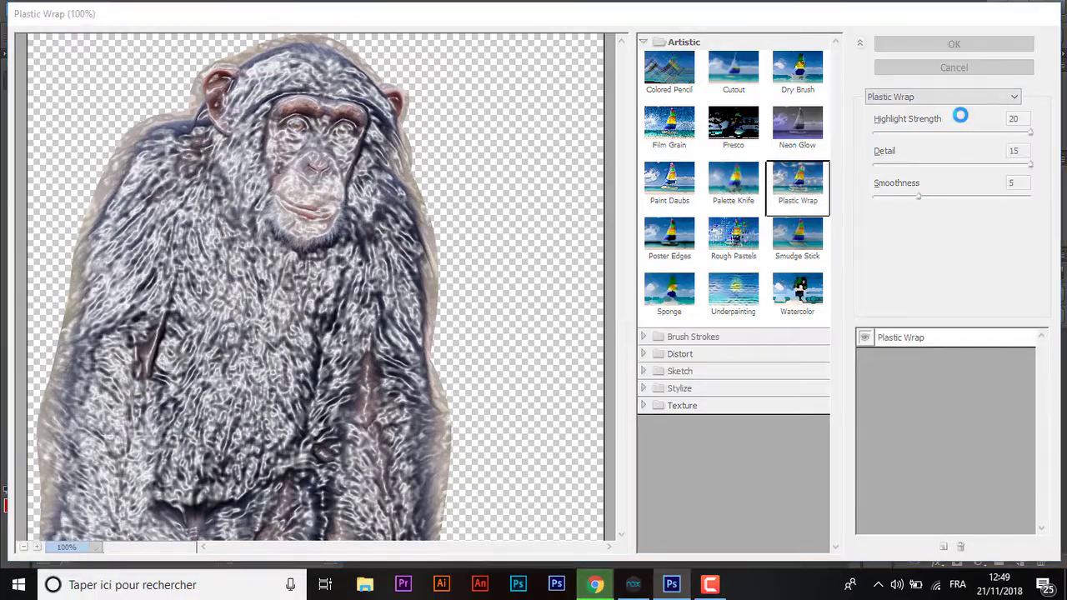
# Set the chimp copy layer's blend mode to Multiply
pyautogui.click(929, 291)
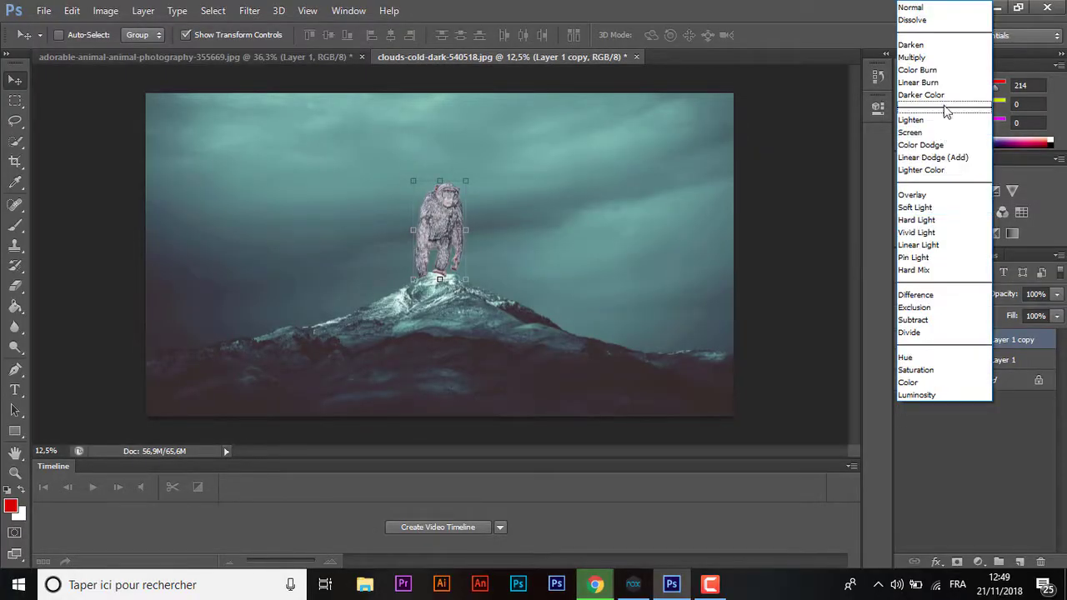
pyautogui.click(940, 58)
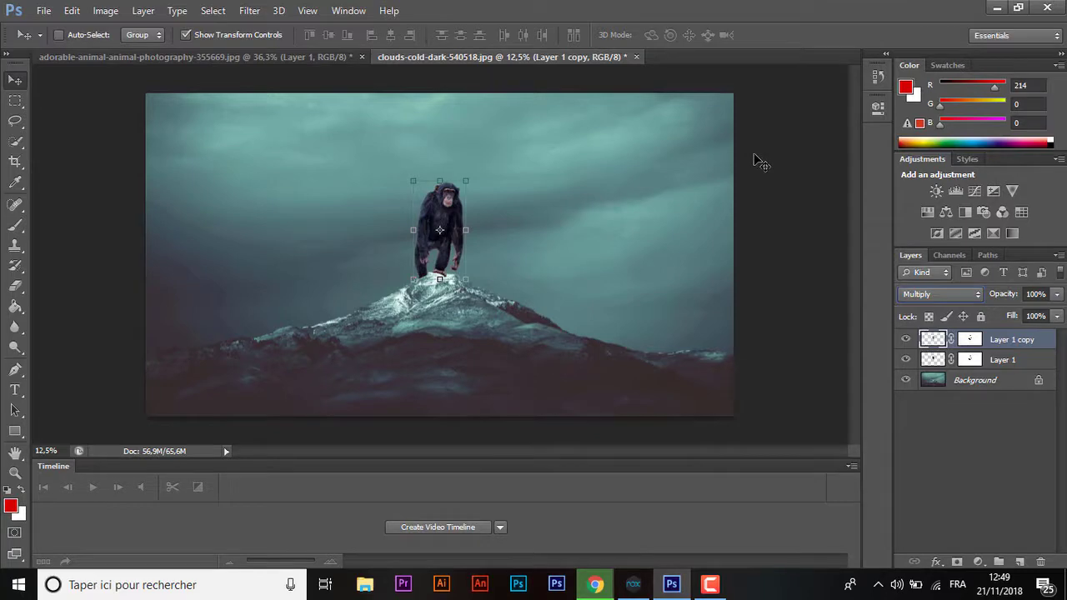
pyautogui.hotkey('ctrl', '+')
pyautogui.hotkey('ctrl', '+')
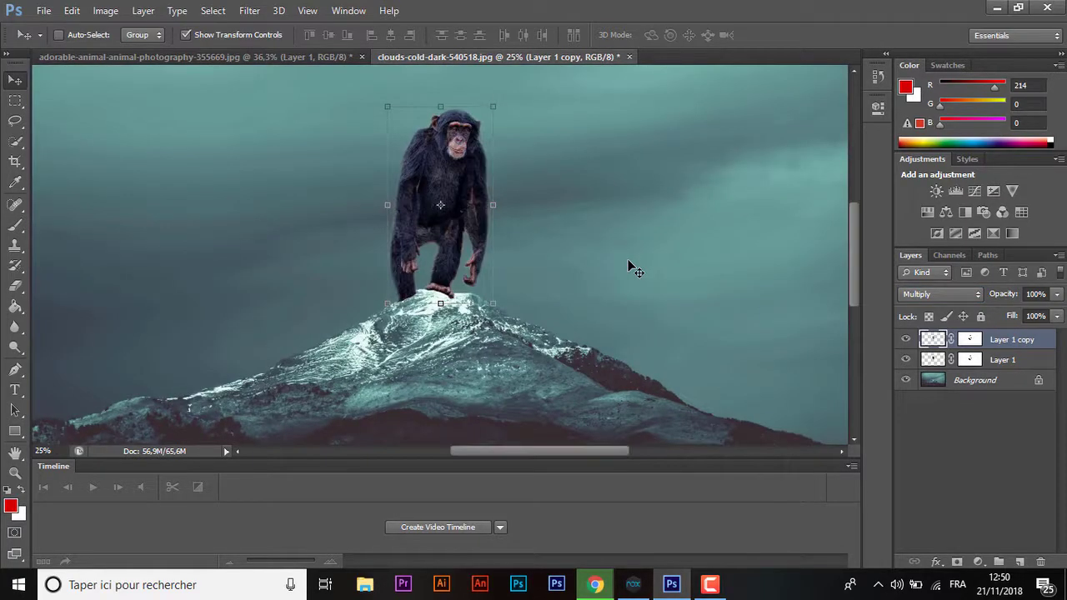
pyautogui.hotkey('ctrl', '+')
pyautogui.hotkey('ctrl', '+')
pyautogui.hotkey('ctrl', '+')
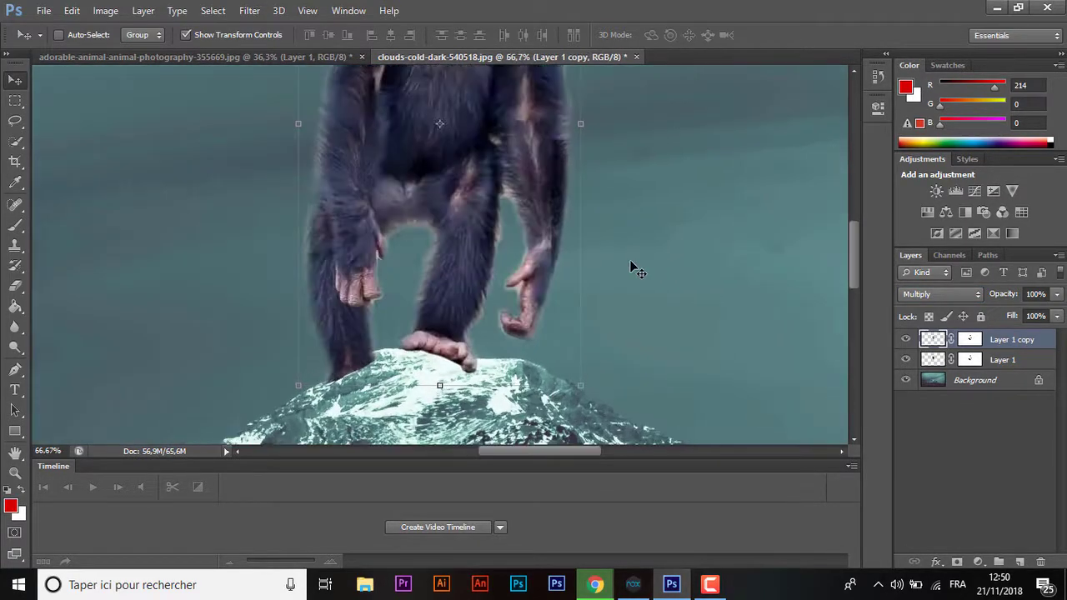
pyautogui.moveTo(854, 262); pyautogui.dragTo(853, 219)
pyautogui.hotkey('ctrl', '0')
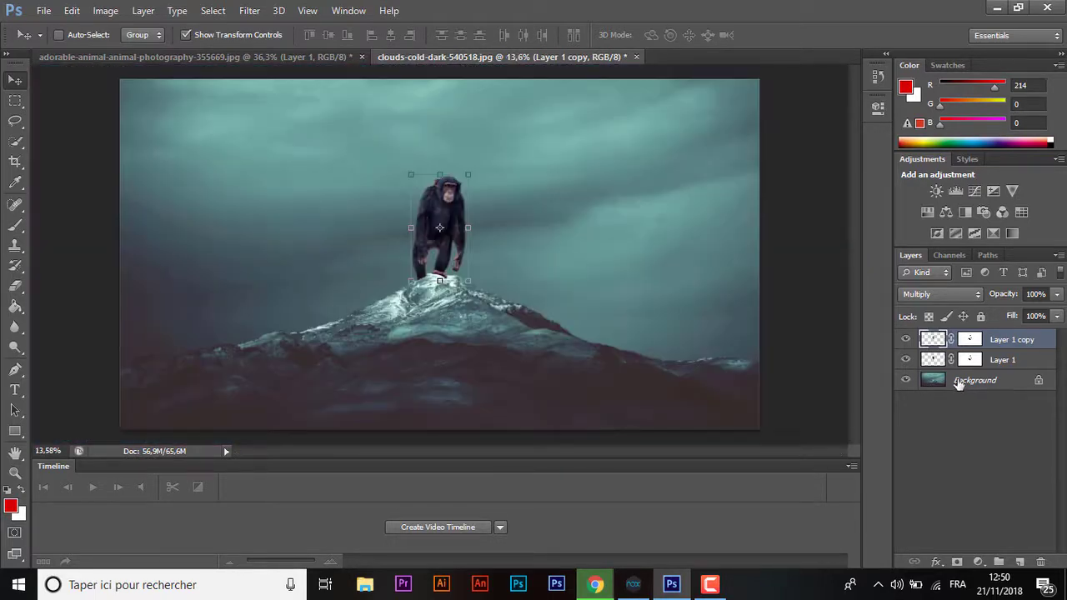
# Lower Layer 1 copy's opacity to 80%
pyautogui.click(959, 382)
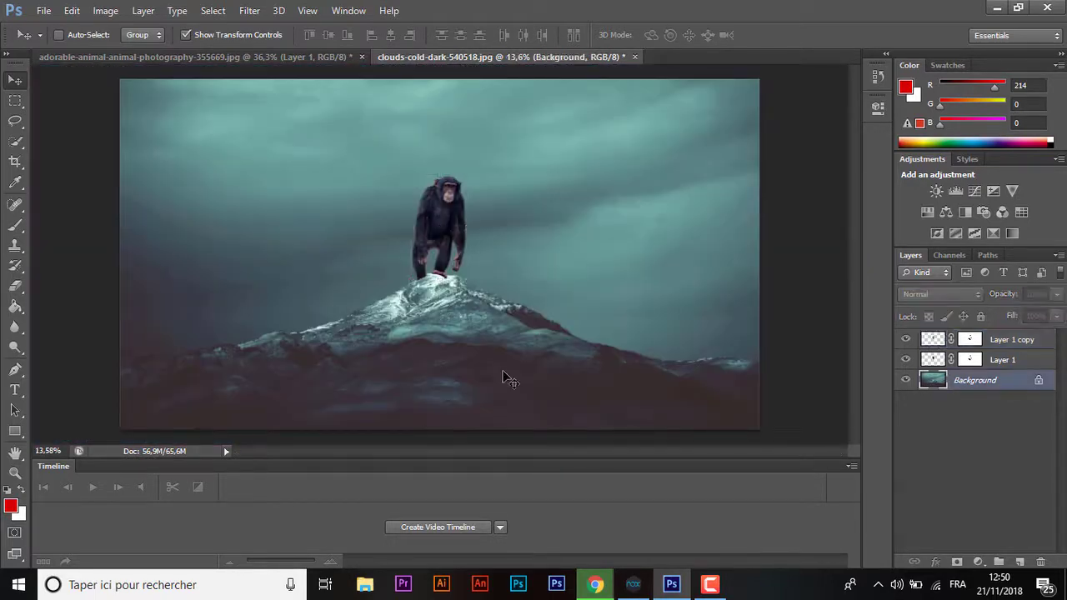
pyautogui.hotkey('ctrl', '+')
pyautogui.hotkey('ctrl', '+')
pyautogui.hotkey('ctrl', '+')
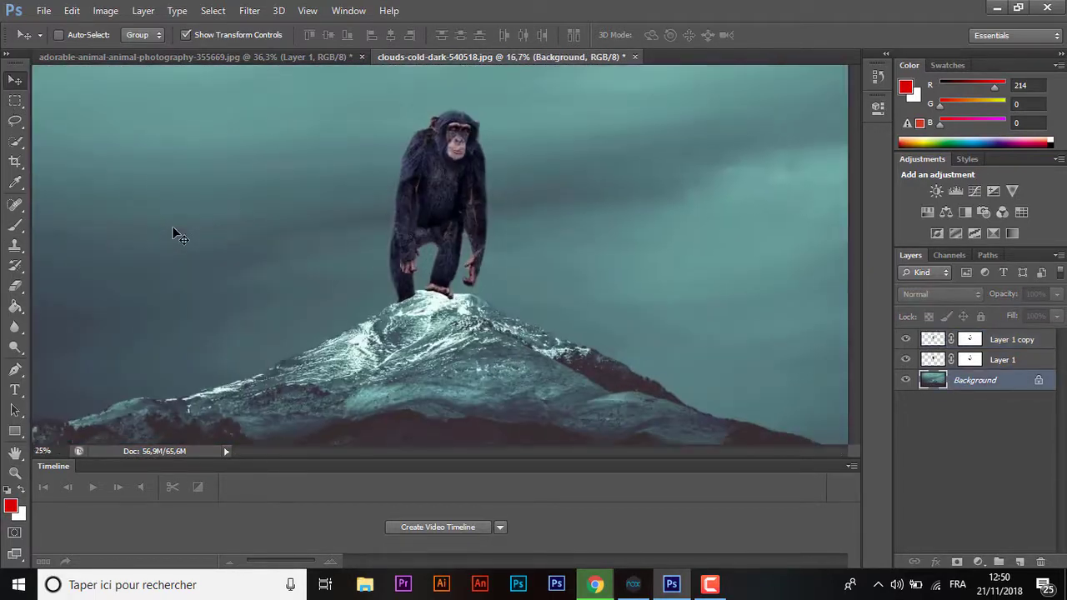
pyautogui.hotkey('ctrl', '+')
pyautogui.hotkey('ctrl', '+')
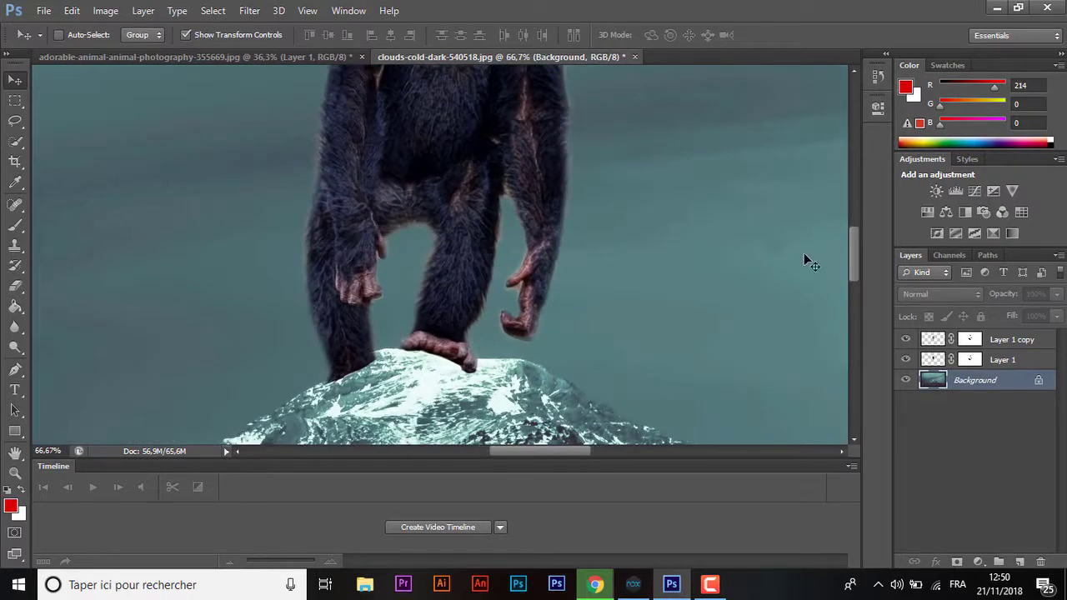
pyautogui.click(1001, 340)
pyautogui.click(1057, 294)
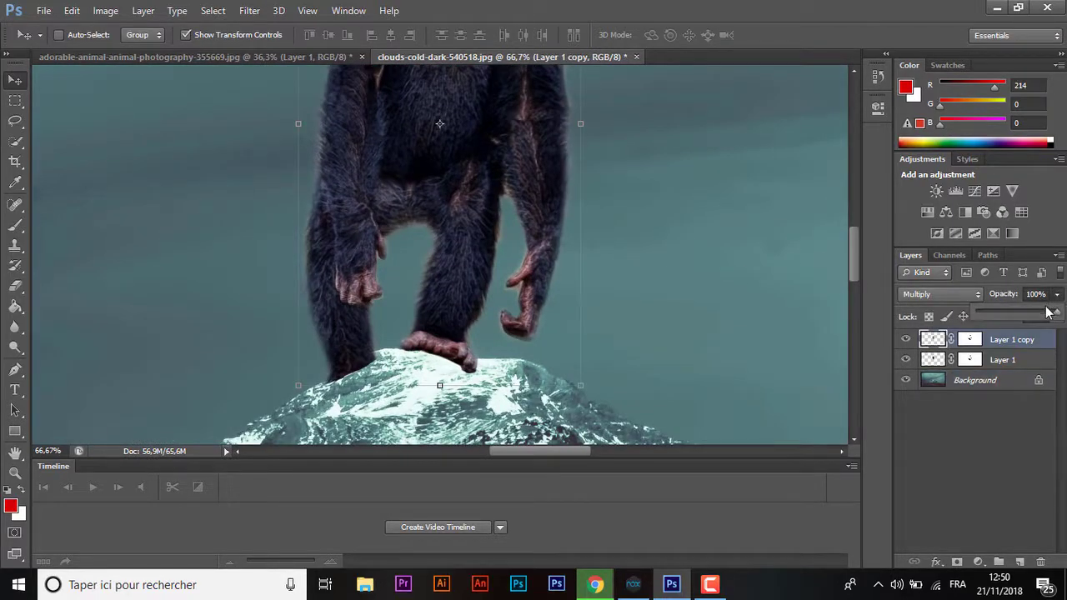
pyautogui.click(1024, 315)
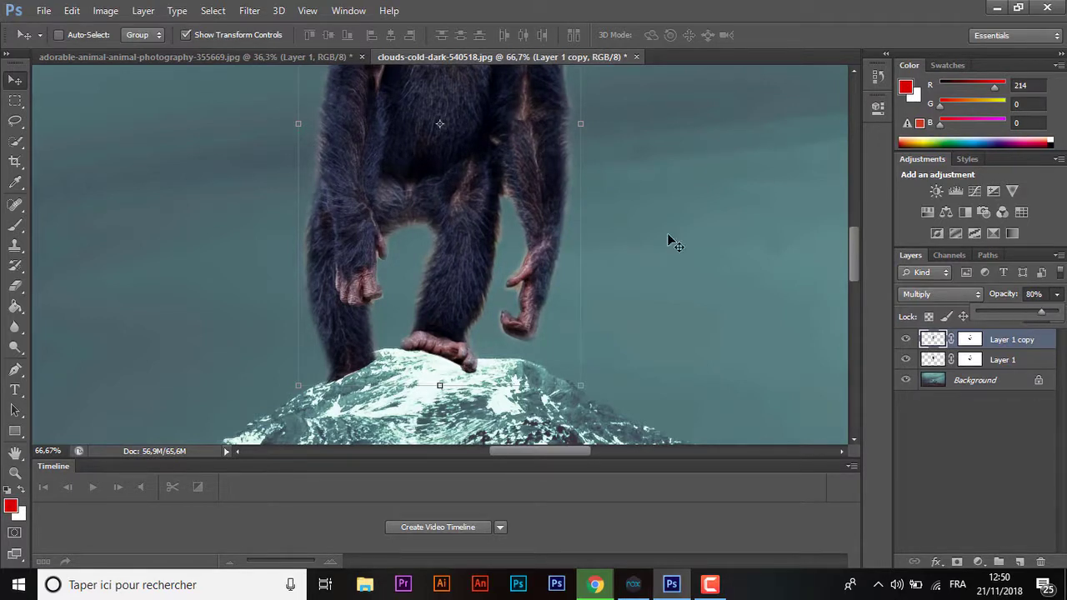
pyautogui.click(689, 256)
# Select both chimpanzee layers and merge them with Ctrl+E
pyautogui.moveTo(854, 266); pyautogui.dragTo(854, 275)
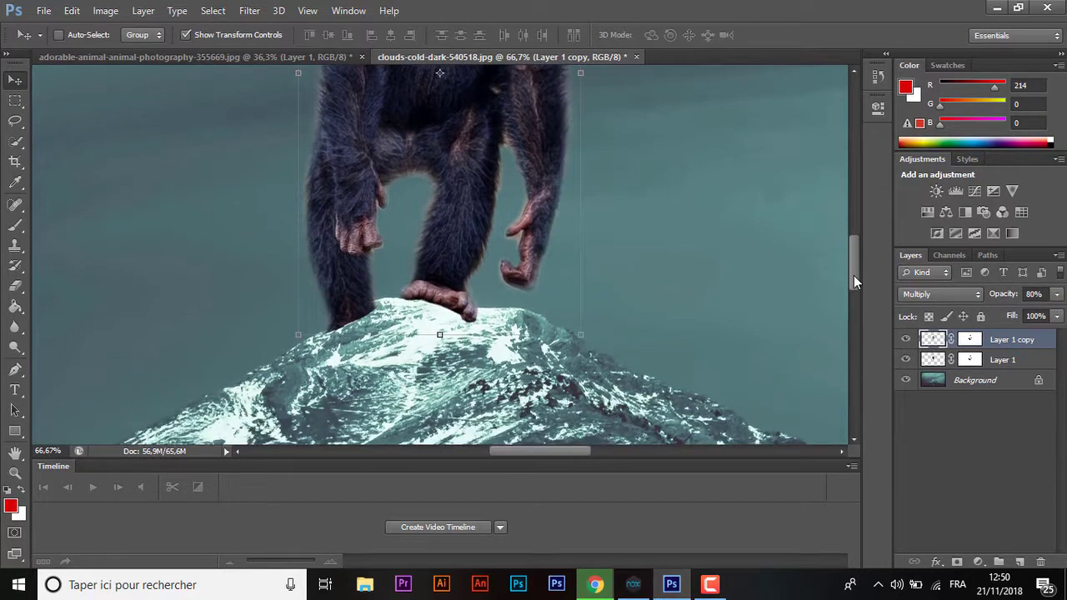
pyautogui.keyDown('ctrl'); pyautogui.click(943, 358); pyautogui.keyUp('ctrl')
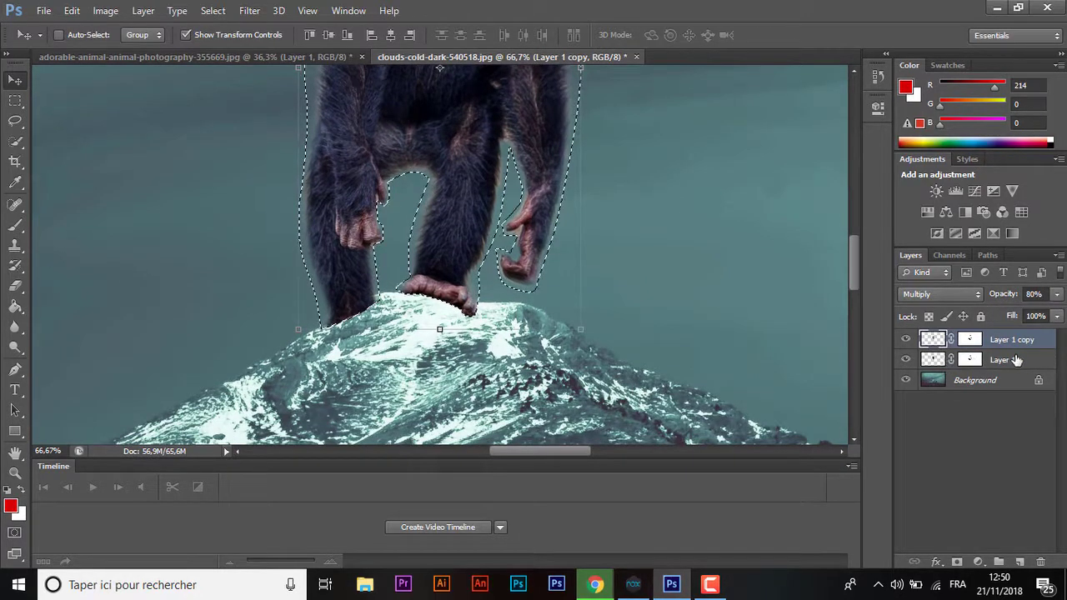
pyautogui.keyDown('ctrl'); pyautogui.click(961, 365); pyautogui.keyUp('ctrl')
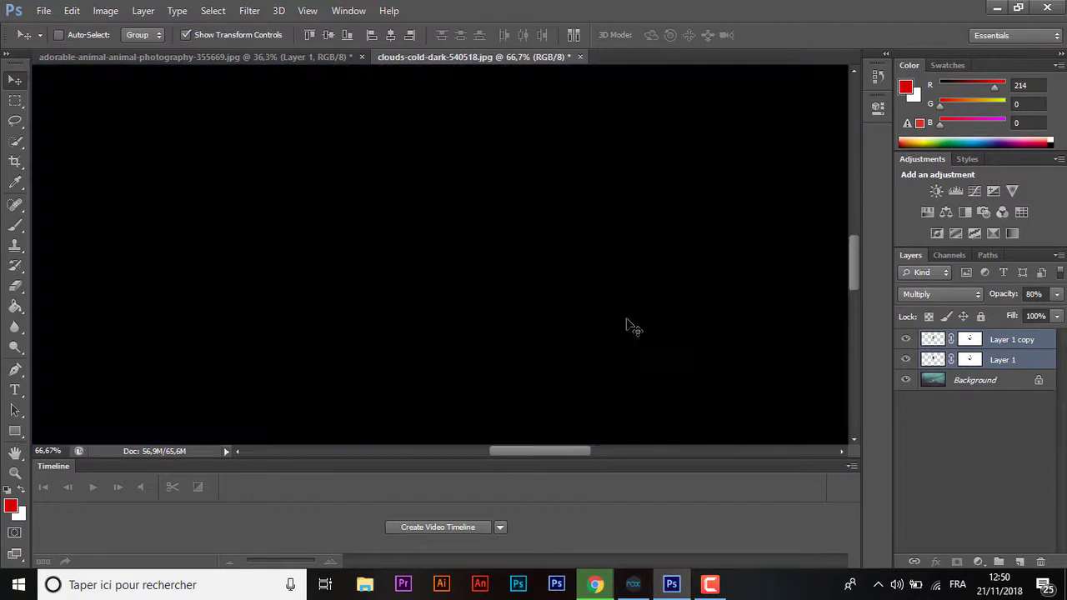
pyautogui.hotkey('ctrl', 'e')
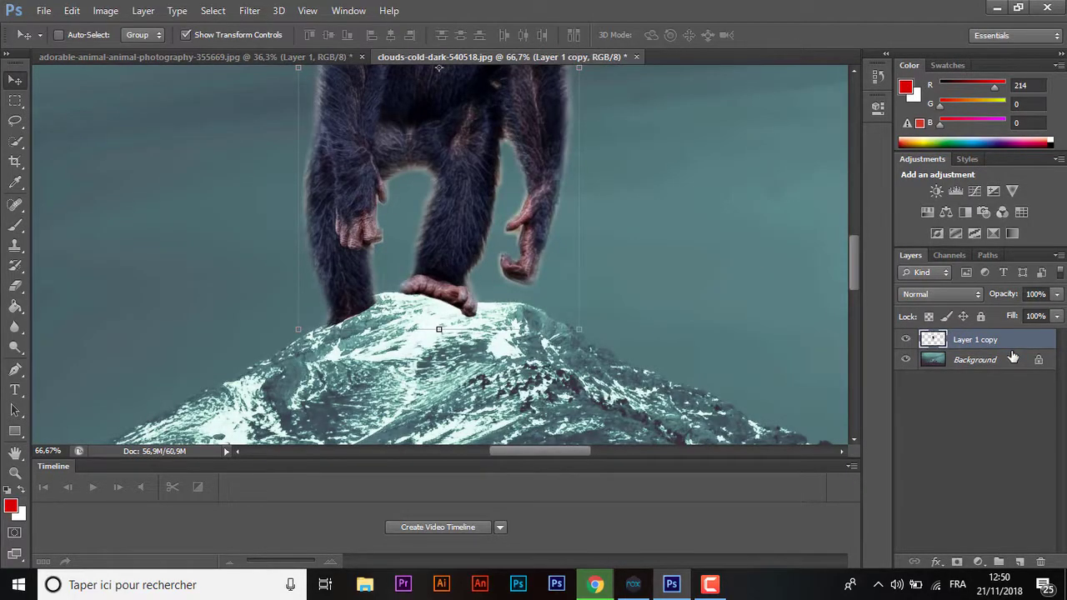
pyautogui.hotkey('ctrl', '0')
# Nudge the merged chimp onto the peak, then hide it to reveal the bare summit
pyautogui.hotkey('ctrl', '+')
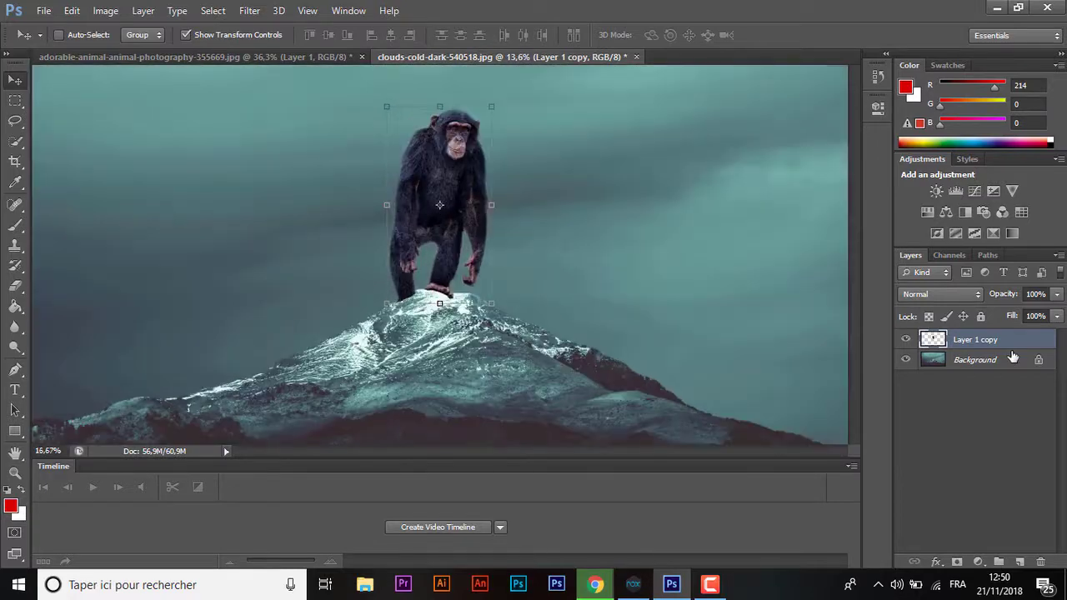
pyautogui.hotkey('ctrl', '+')
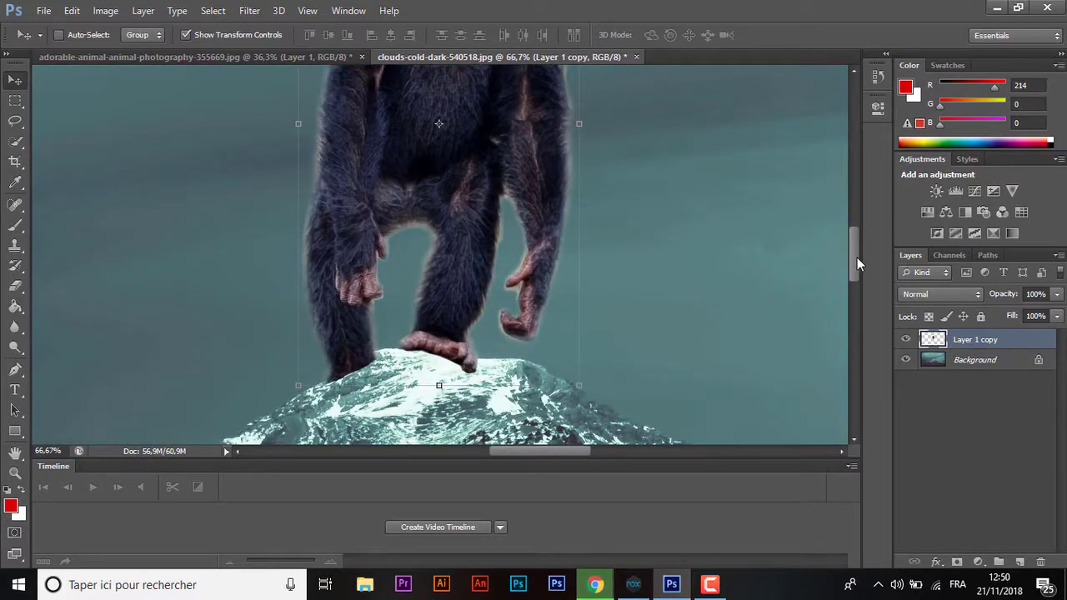
pyautogui.moveTo(857, 264); pyautogui.dragTo(856, 268)
pyautogui.moveTo(452, 260); pyautogui.dragTo(469, 265)
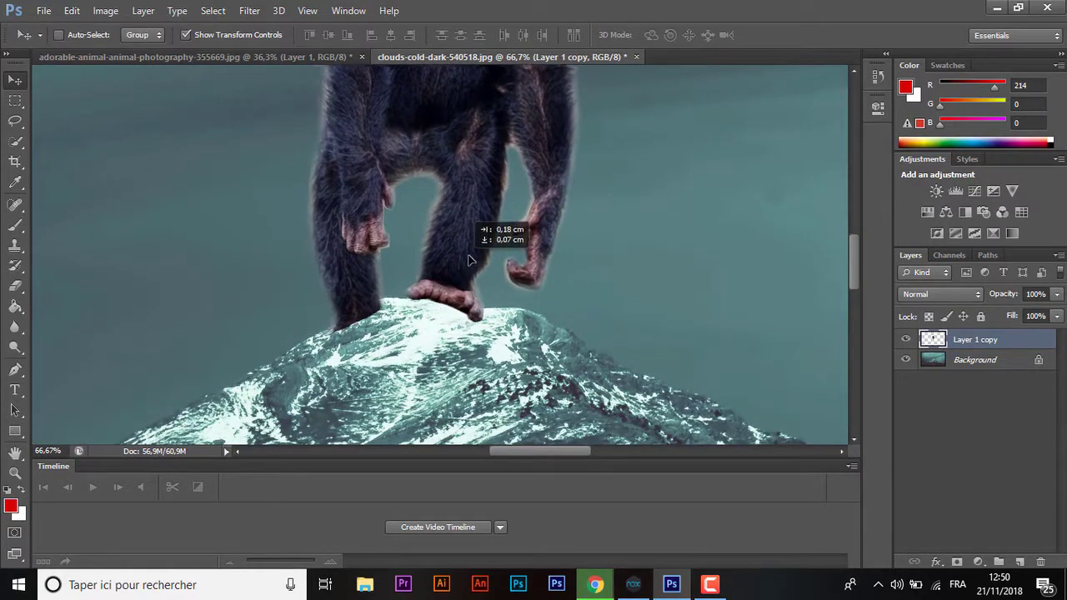
pyautogui.click(906, 339)
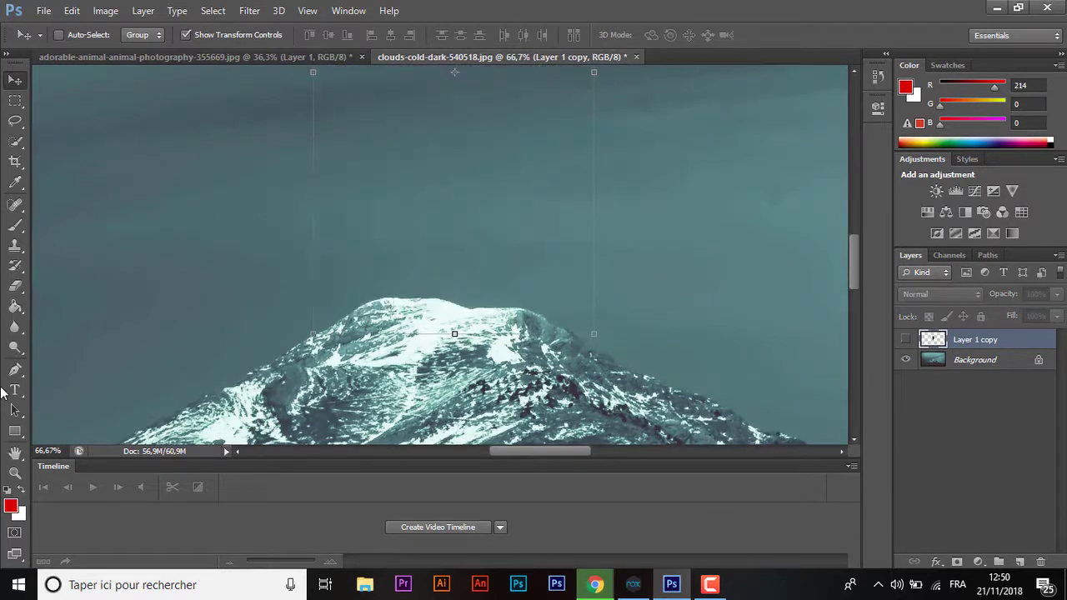
# Trace the snowy peak's edge with a Pen path and convert it to a selection
pyautogui.click(15, 370)
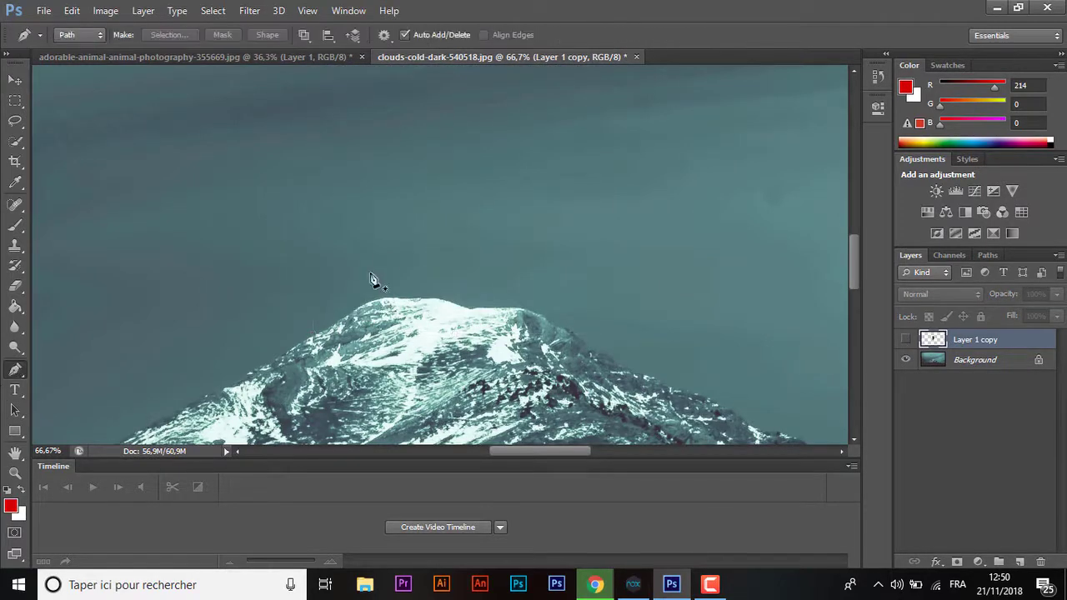
pyautogui.click(335, 327)
pyautogui.moveTo(412, 300); pyautogui.dragTo(381, 314)
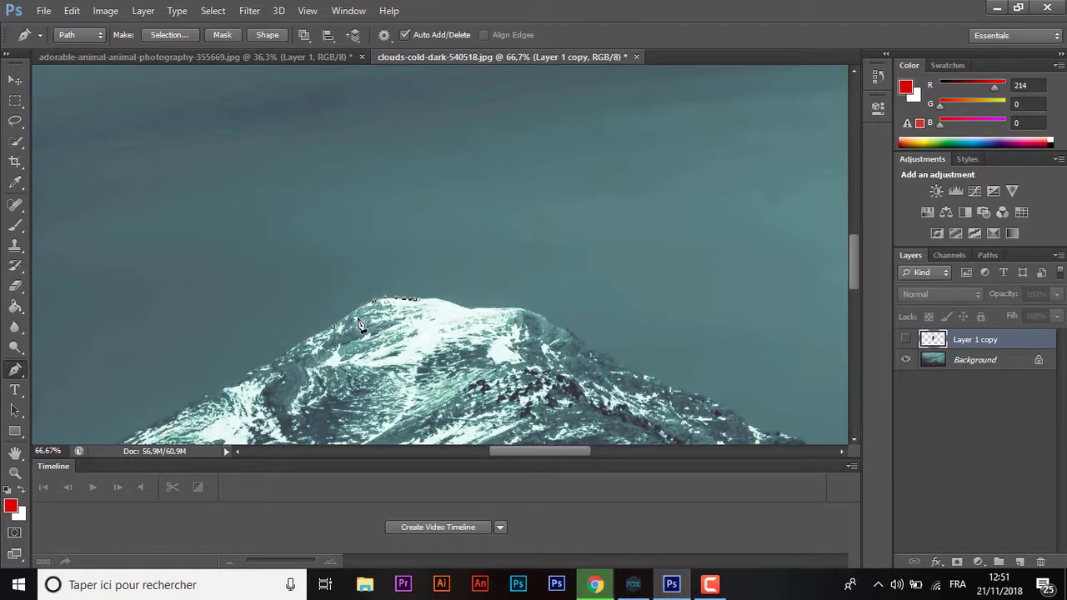
pyautogui.moveTo(364, 321); pyautogui.dragTo(337, 332)
pyautogui.hotkey('ctrl', 'Return')
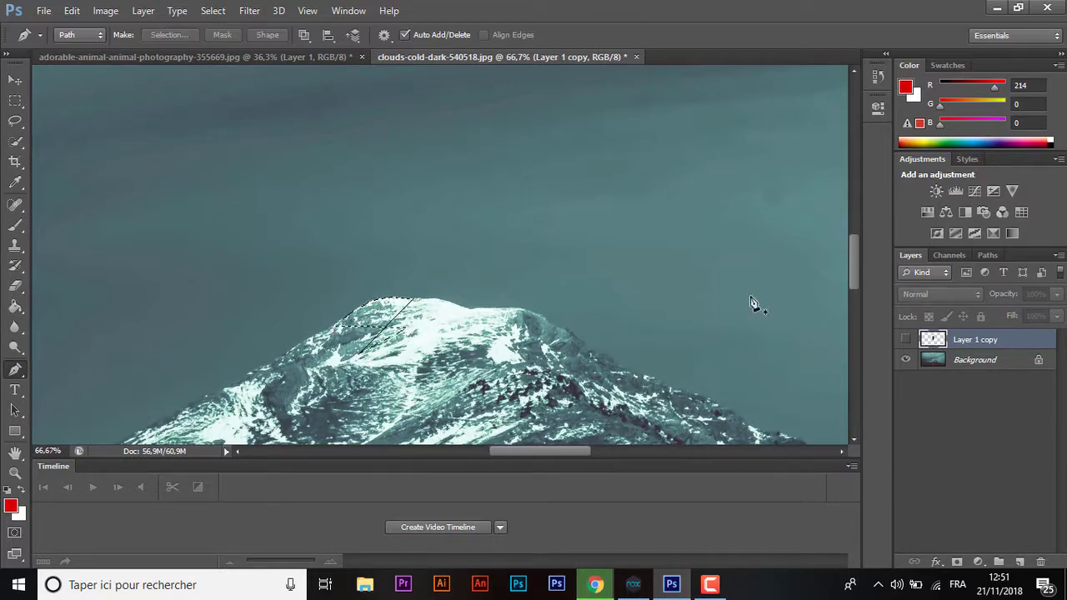
# Show the chimp layer and erase its leg inside the selection with a 102 px eraser
pyautogui.click(906, 339)
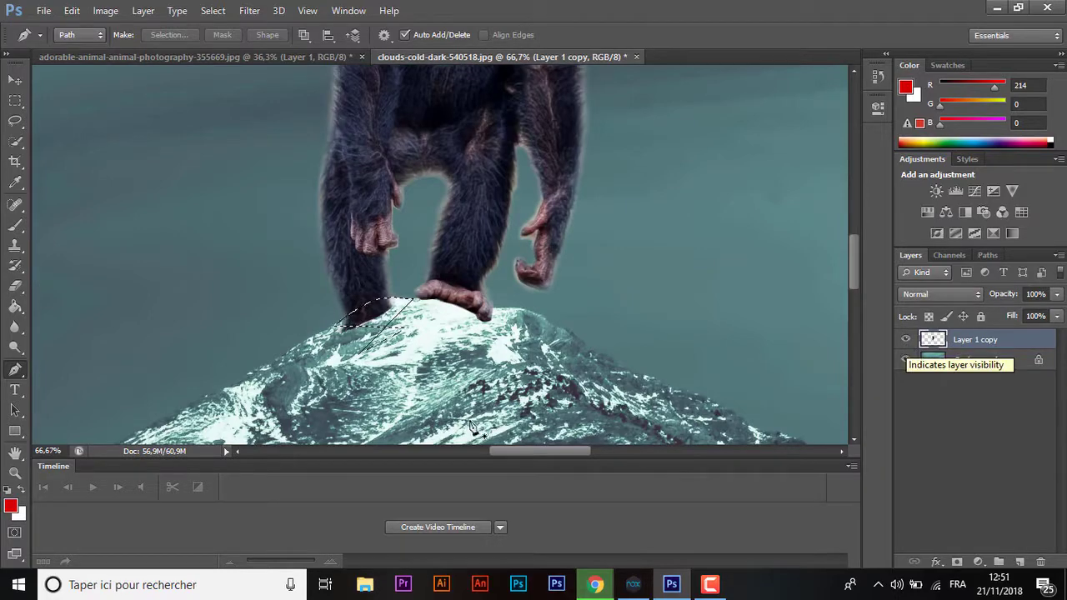
pyautogui.click(15, 286)
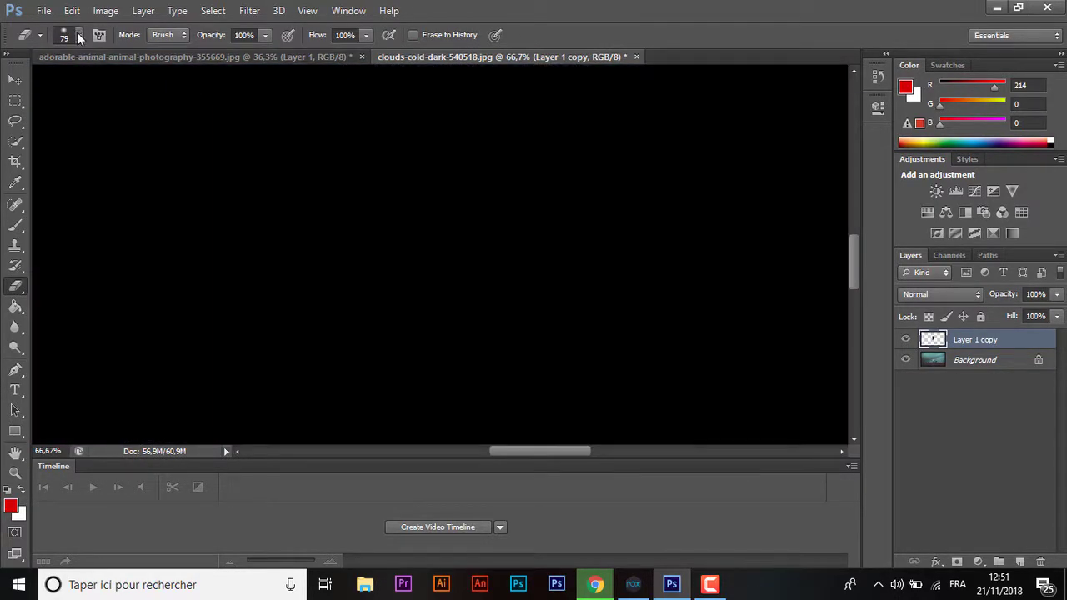
pyautogui.click(78, 35)
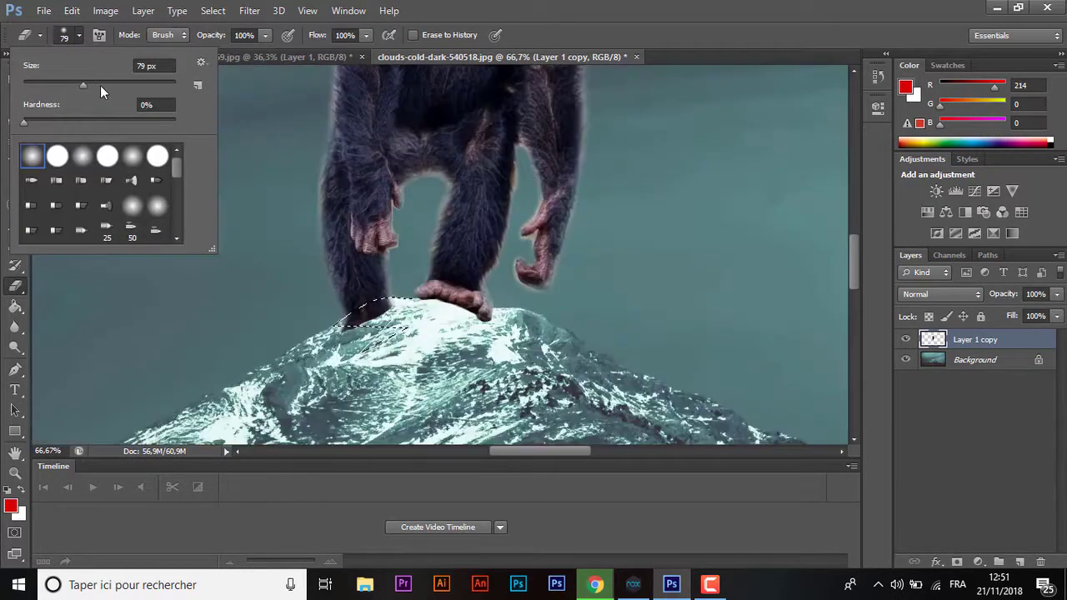
pyautogui.moveTo(100, 85); pyautogui.dragTo(107, 85)
pyautogui.click(386, 324)
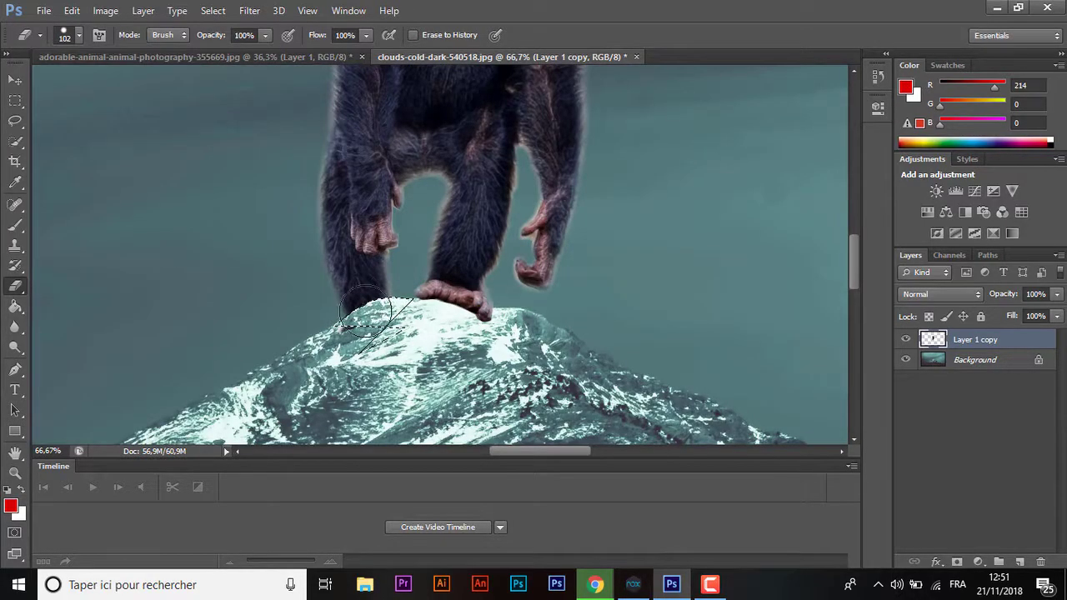
pyautogui.moveTo(386, 324)
pyautogui.mouseDown()
pyautogui.moveTo(338, 347)
pyautogui.moveTo(352, 346)
pyautogui.mouseUp()
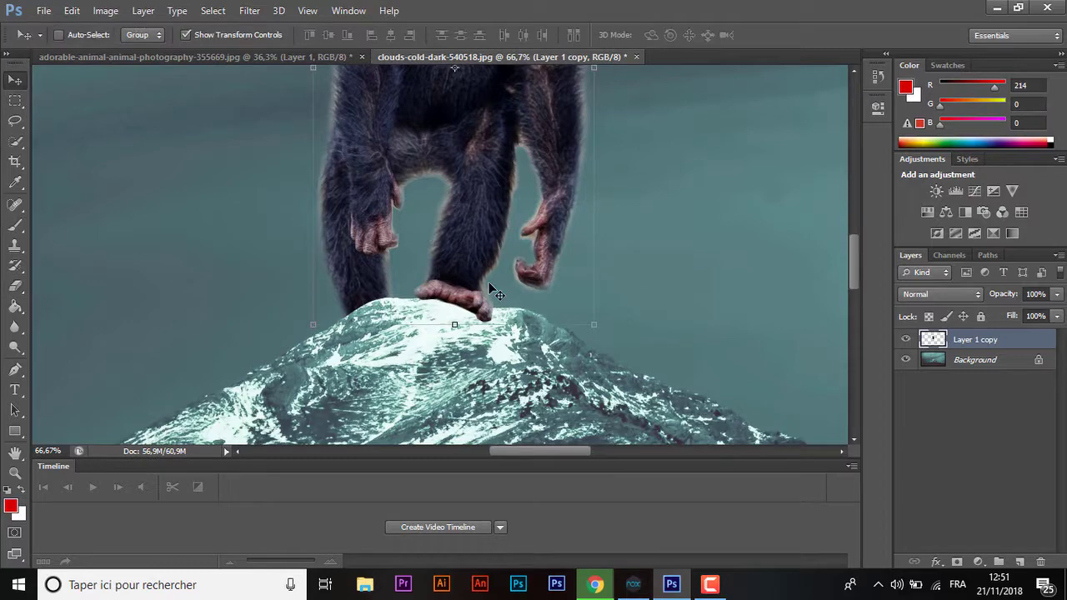
# Warp the chimpanzee's foot down onto the rock crest
pyautogui.scroll(1, 488, 282)
pyautogui.scroll(1, 488, 281)
pyautogui.moveTo(855, 262); pyautogui.dragTo(856, 271)
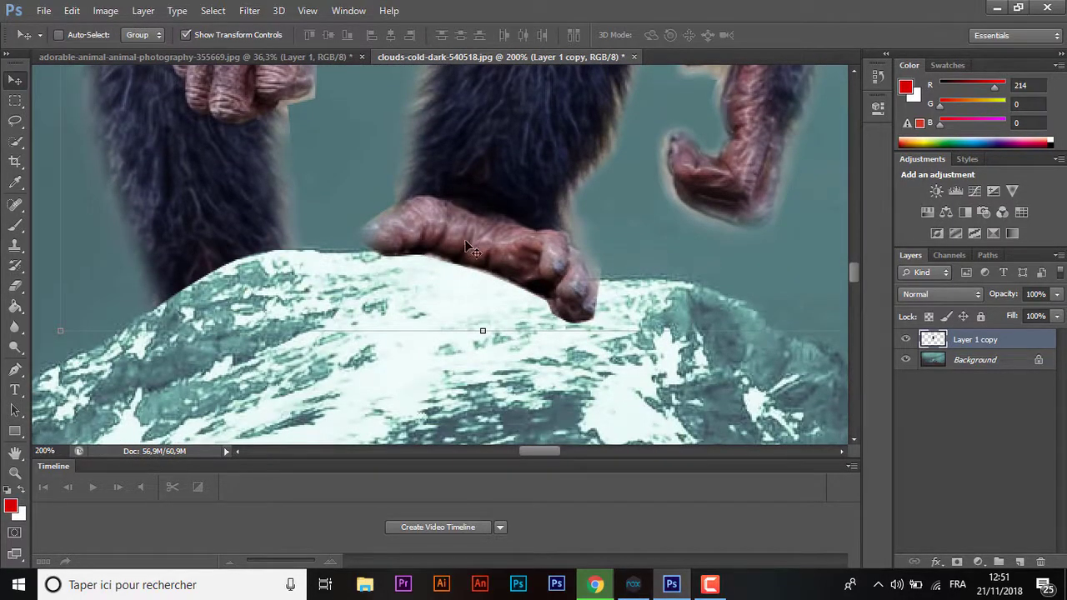
pyautogui.click(483, 332)
pyautogui.click(739, 37)
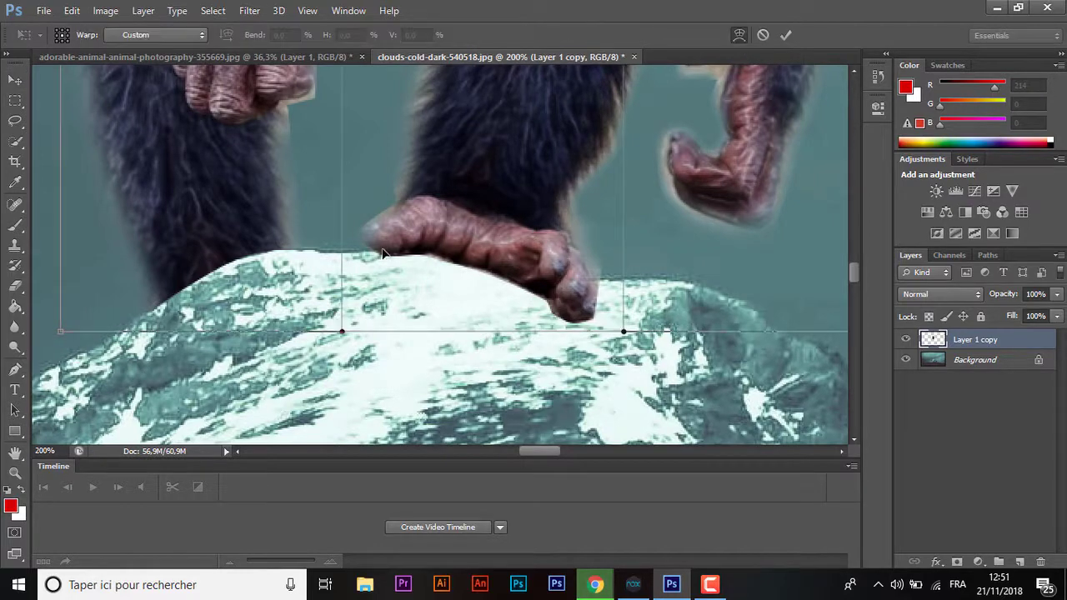
pyautogui.moveTo(399, 218); pyautogui.dragTo(398, 219)
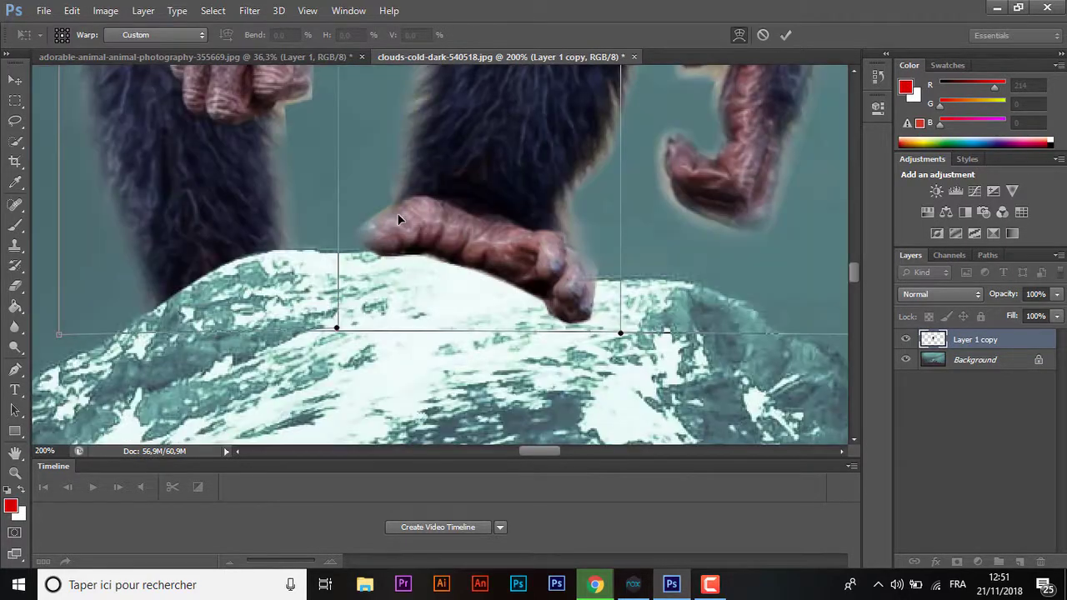
pyautogui.click(785, 35)
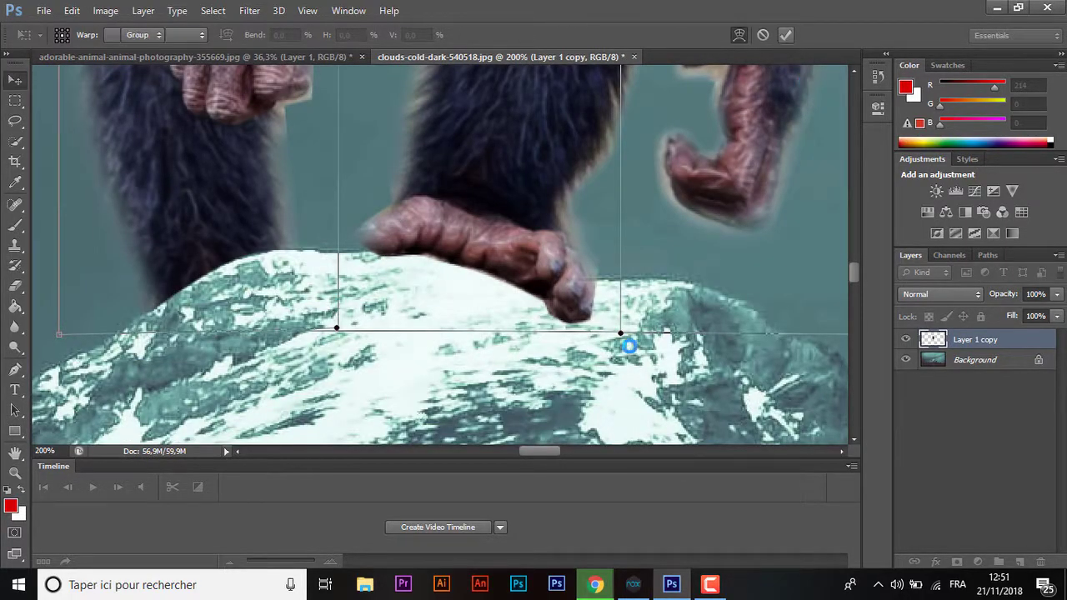
# Add an empty layer above Background and ready the Brush with default black
pyautogui.click(979, 362)
pyautogui.click(1023, 561)
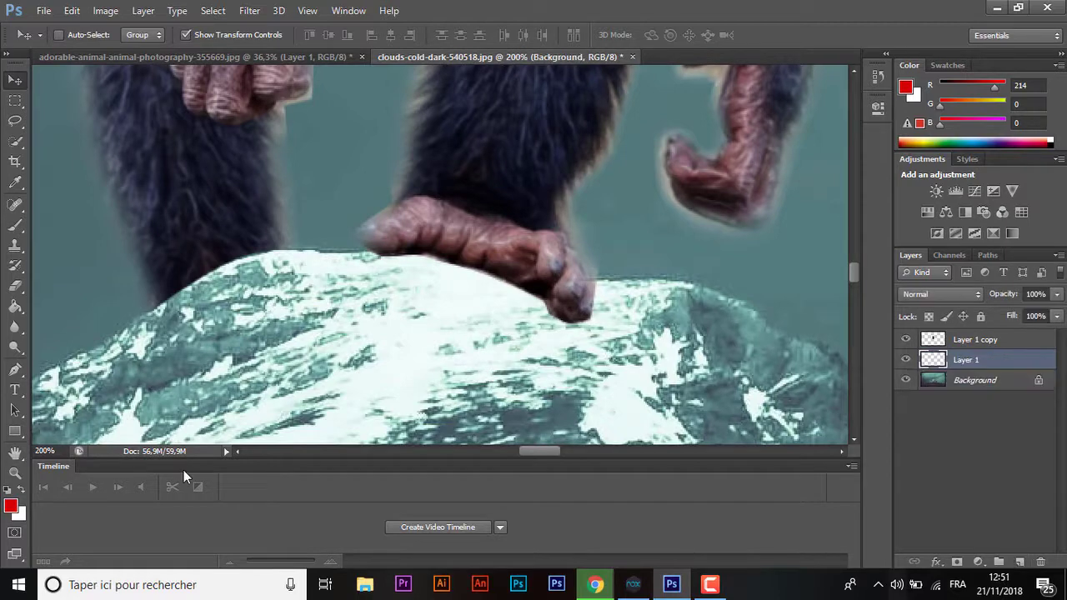
pyautogui.click(15, 226)
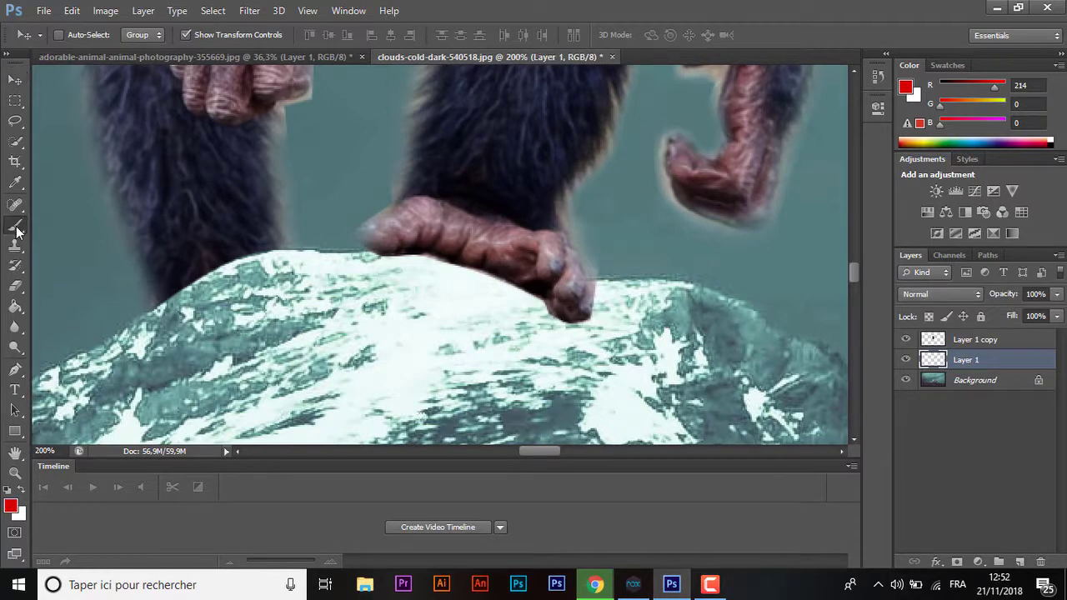
pyautogui.click(8, 492)
pyautogui.click(79, 35)
# Set a soft 101 px brush at 41% opacity
pyautogui.click(99, 80)
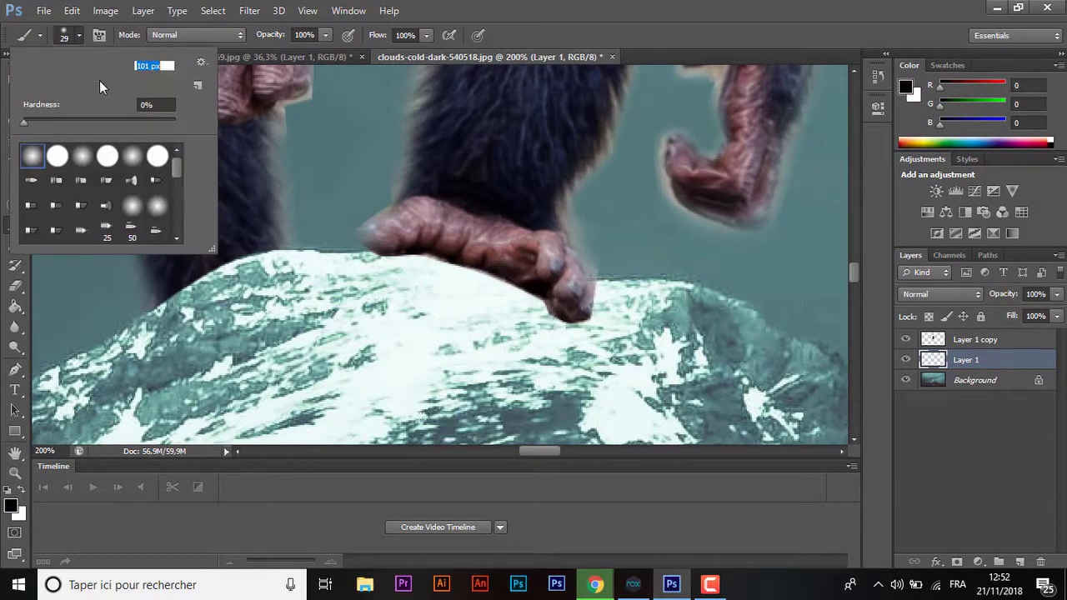
pyautogui.click(325, 35)
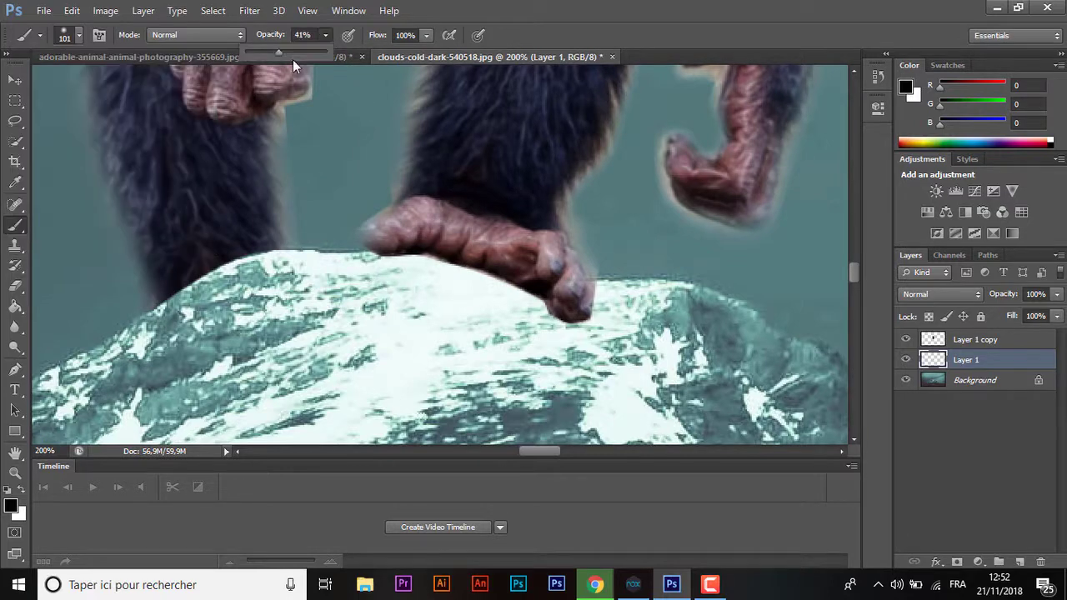
pyautogui.moveTo(466, 283)
pyautogui.mouseDown()
pyautogui.moveTo(501, 322)
pyautogui.moveTo(489, 303)
pyautogui.moveTo(448, 303)
pyautogui.moveTo(412, 279)
pyautogui.moveTo(275, 275)
pyautogui.moveTo(250, 291)
pyautogui.mouseUp()
pyautogui.hotkey('ctrl', '0')
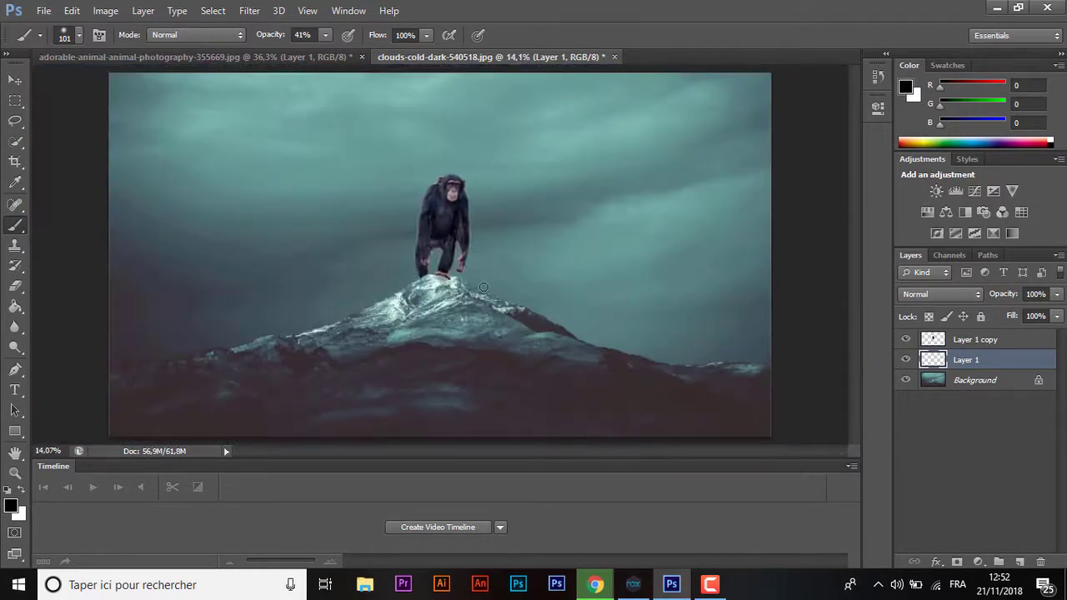
pyautogui.moveTo(423, 280); pyautogui.dragTo(463, 414)
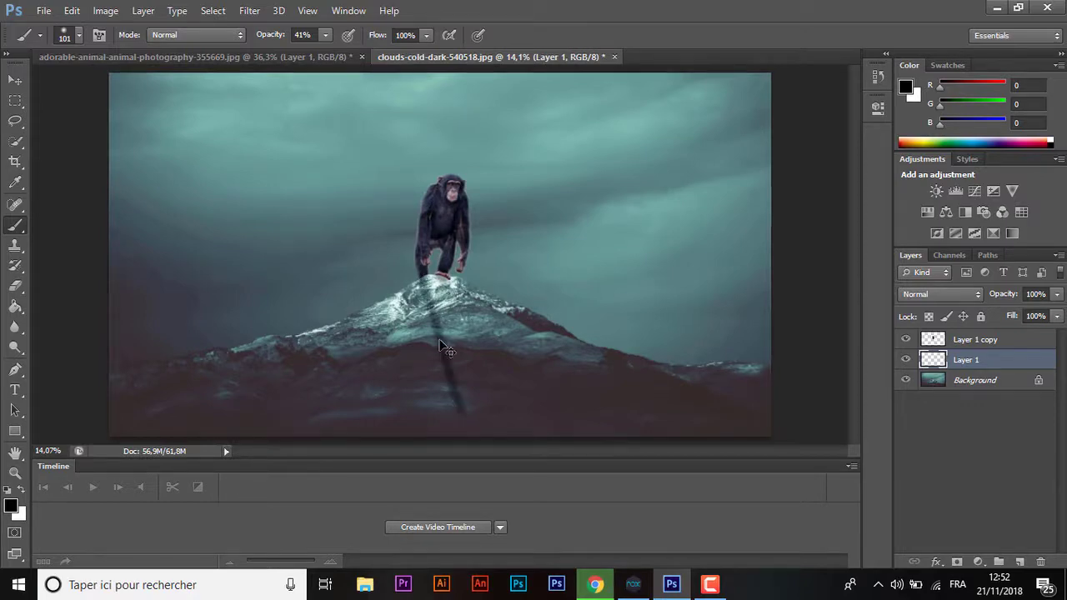
pyautogui.hotkey('ctrl', 'z')
# Paint a soft black shadow under the chimp's feet on Layer 1
pyautogui.scroll(1, 451, 294)
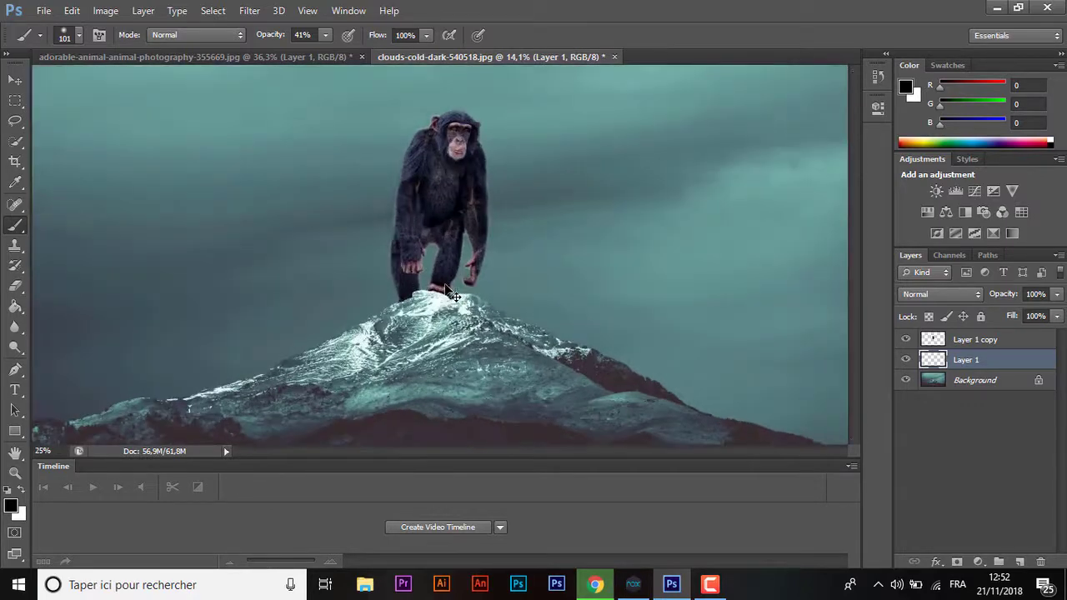
pyautogui.scroll(1, 451, 294)
pyautogui.scroll(1, 450, 293)
pyautogui.scroll(1, 451, 294)
pyautogui.scroll(1, 447, 289)
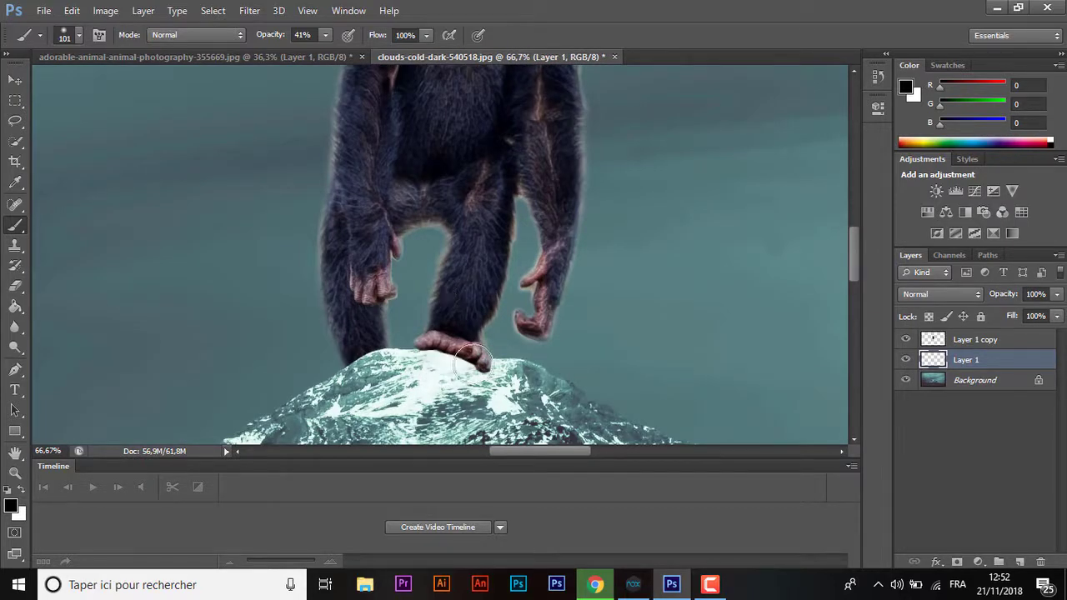
pyautogui.moveTo(479, 362); pyautogui.dragTo(359, 371)
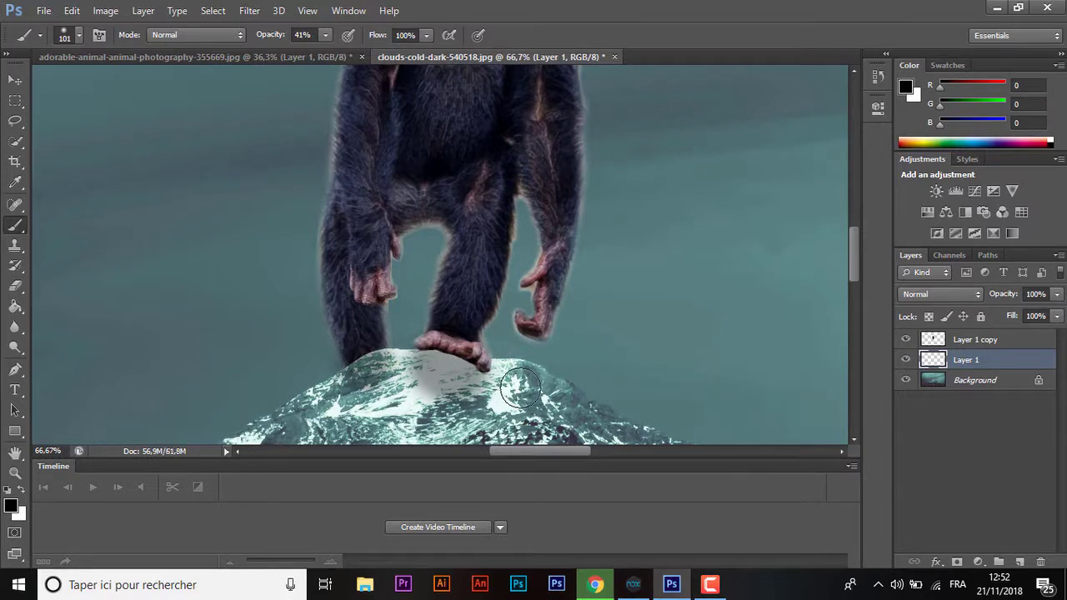
# Blend the shadow layer in Multiply mode at 70% opacity
pyautogui.hotkey('ctrl', '0')
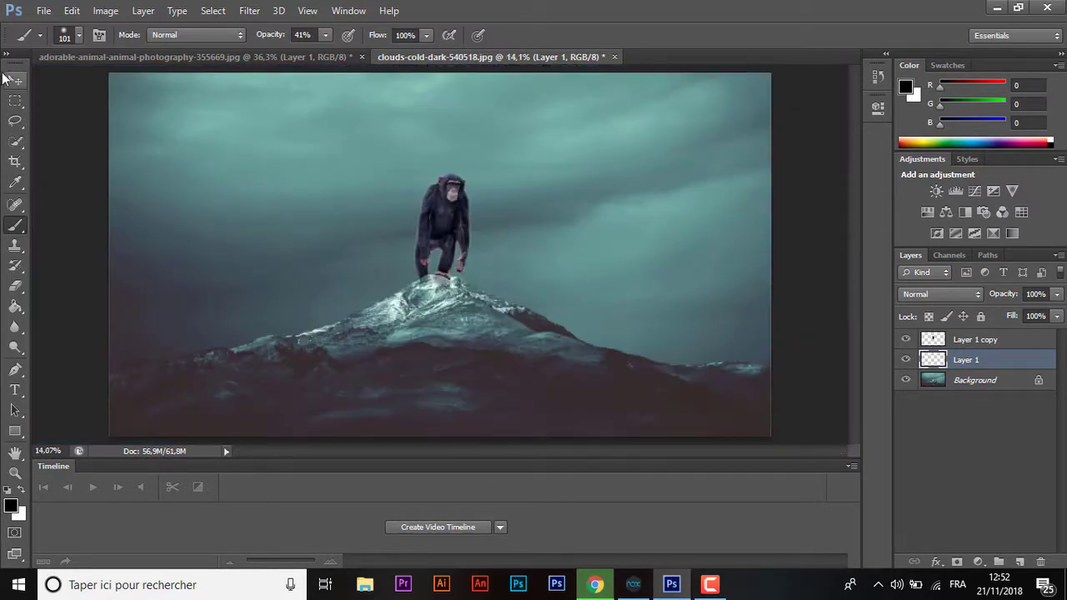
pyautogui.click(15, 80)
pyautogui.click(964, 291)
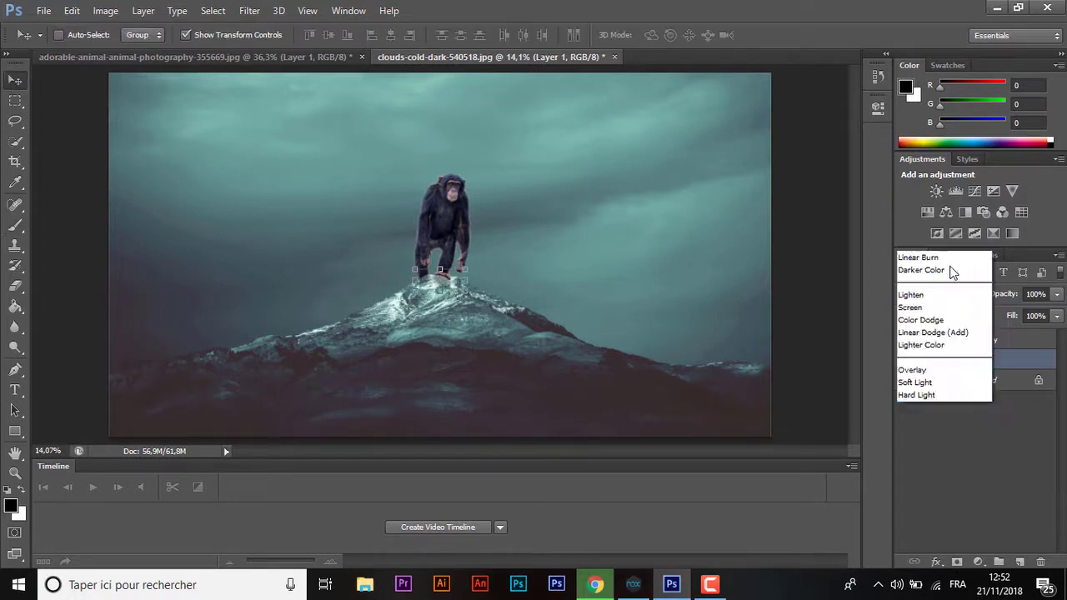
pyautogui.click(915, 60)
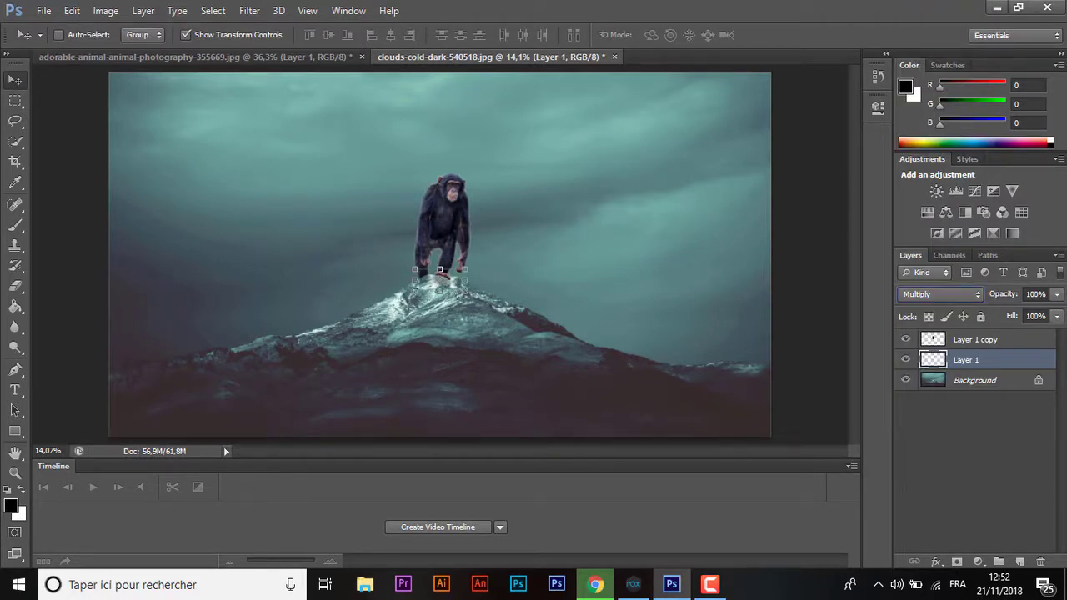
pyautogui.click(1057, 293)
pyautogui.moveTo(1056, 315); pyautogui.dragTo(1036, 316)
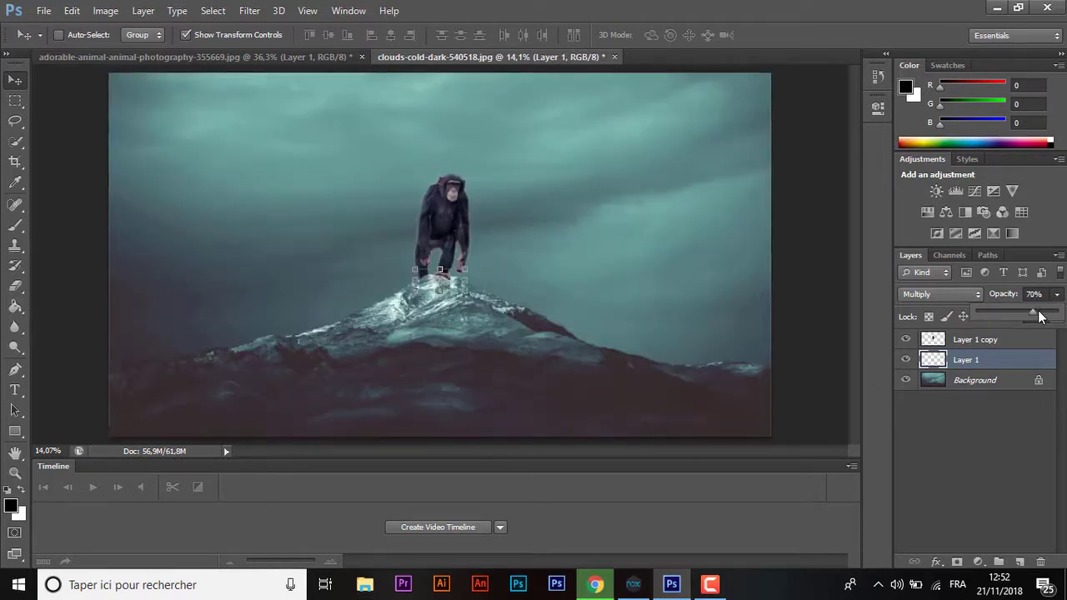
pyautogui.click(731, 167)
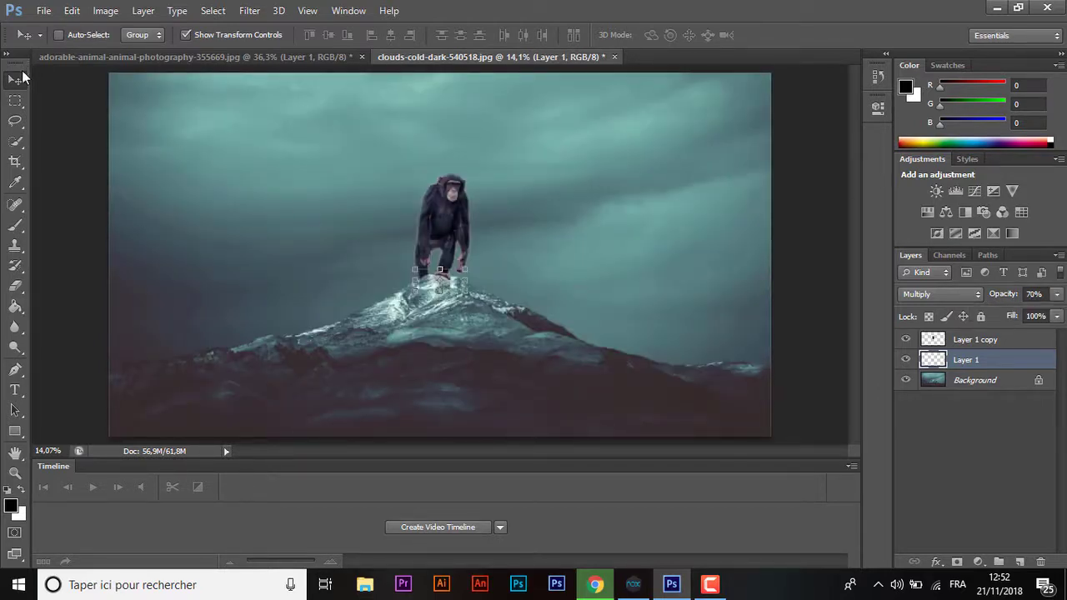
pyautogui.click(1011, 339)
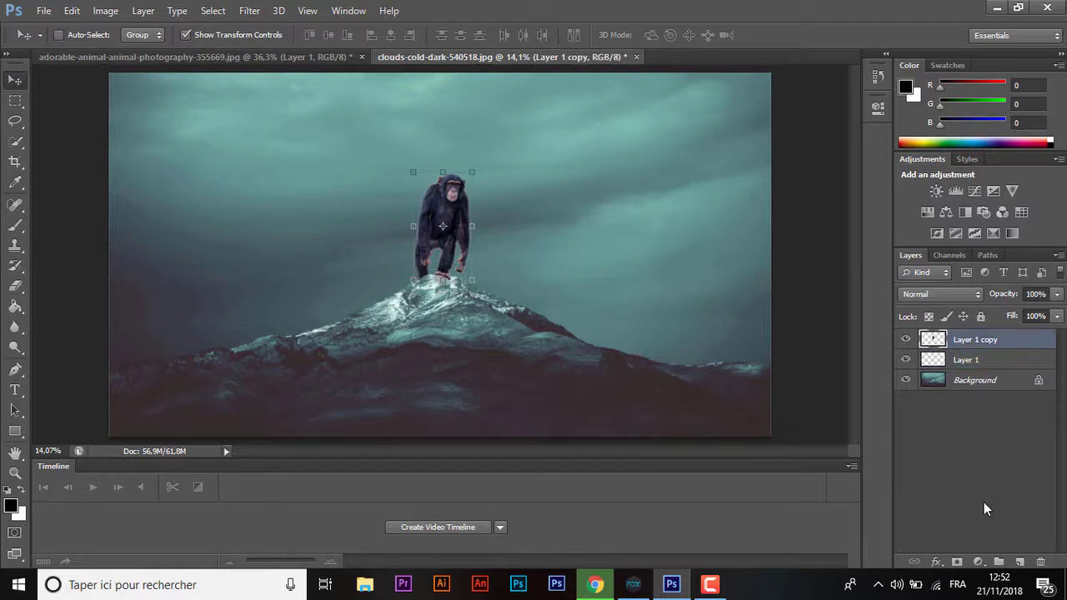
pyautogui.click(979, 561)
# Add a clipped Brightness/Contrast layer at -50 brightness, 32 contrast
pyautogui.click(971, 302)
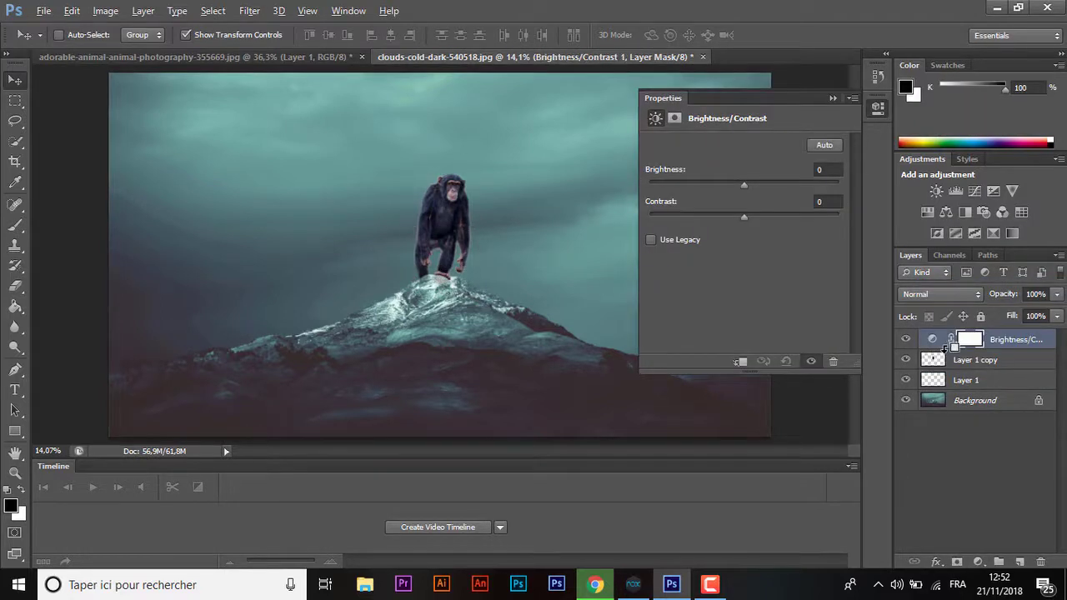
pyautogui.hotkey('ctrl', 'alt', 'g')
pyautogui.moveTo(743, 182)
pyautogui.mouseDown()
pyautogui.moveTo(693, 188)
pyautogui.moveTo(775, 215)
pyautogui.mouseUp()
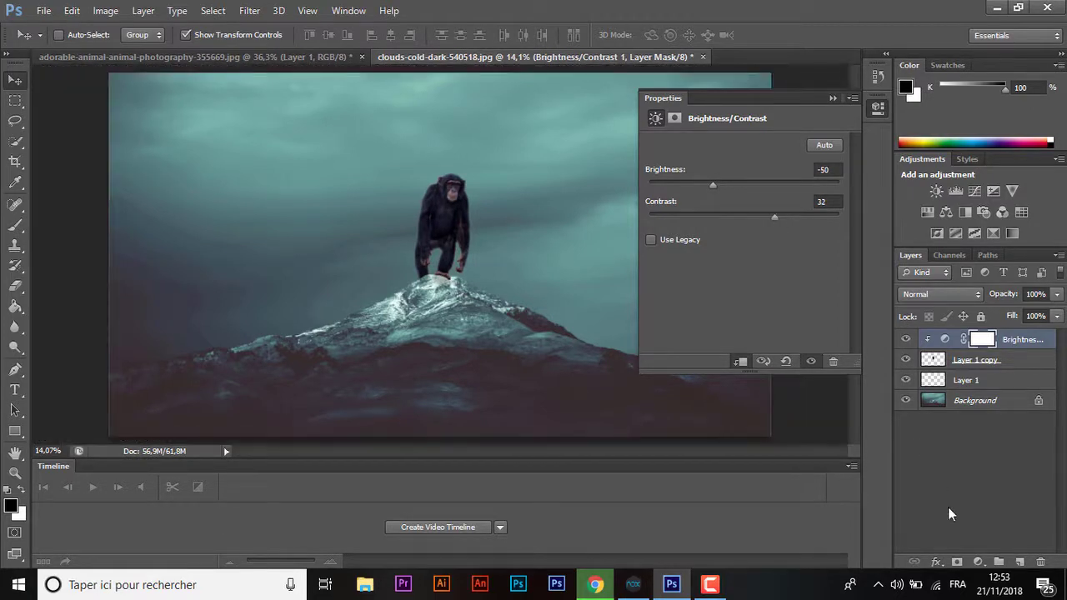
# Add a clipped Levels adjustment with white input 242
pyautogui.click(978, 560)
pyautogui.click(942, 331)
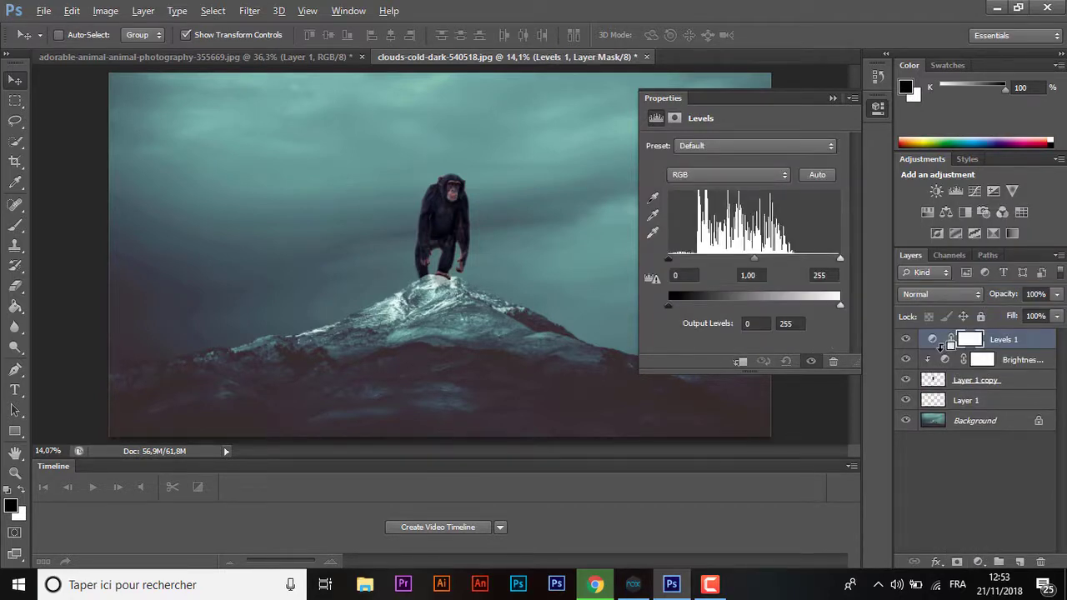
pyautogui.keyDown('alt'); pyautogui.click(940, 349); pyautogui.keyUp('alt')
pyautogui.moveTo(840, 258); pyautogui.dragTo(832, 260)
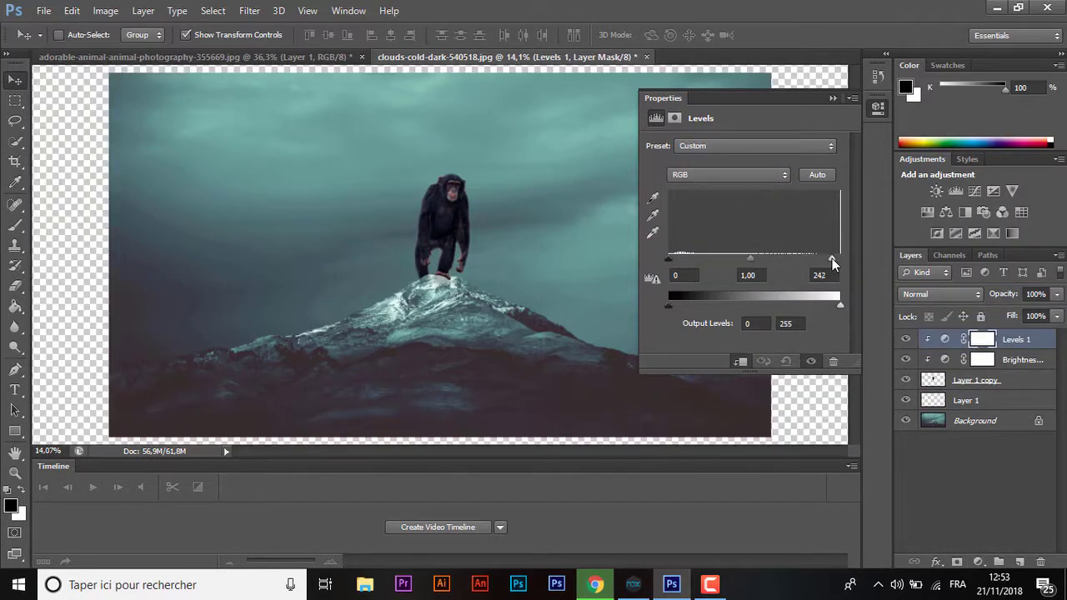
# Add a Curves adjustment and bend the curve to adjust the chimp's midtones
pyautogui.click(982, 559)
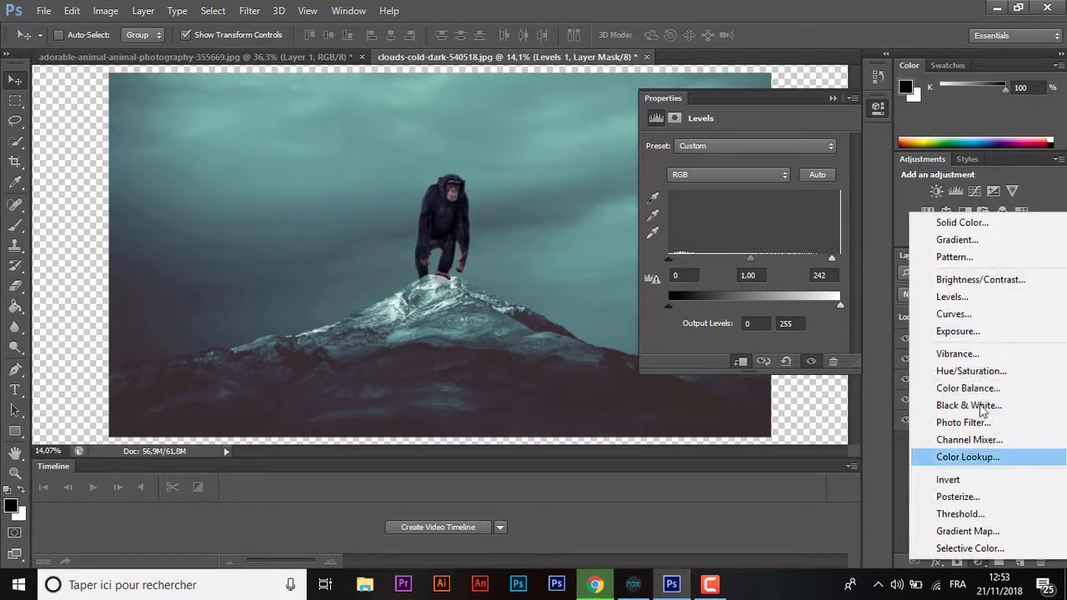
pyautogui.click(975, 319)
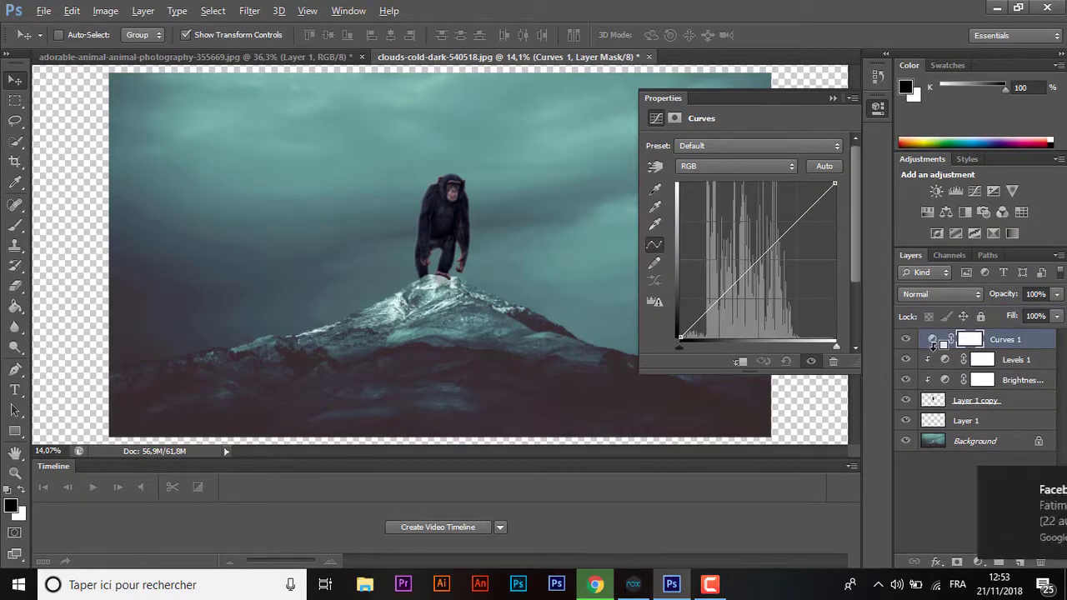
pyautogui.moveTo(762, 257); pyautogui.dragTo(765, 249)
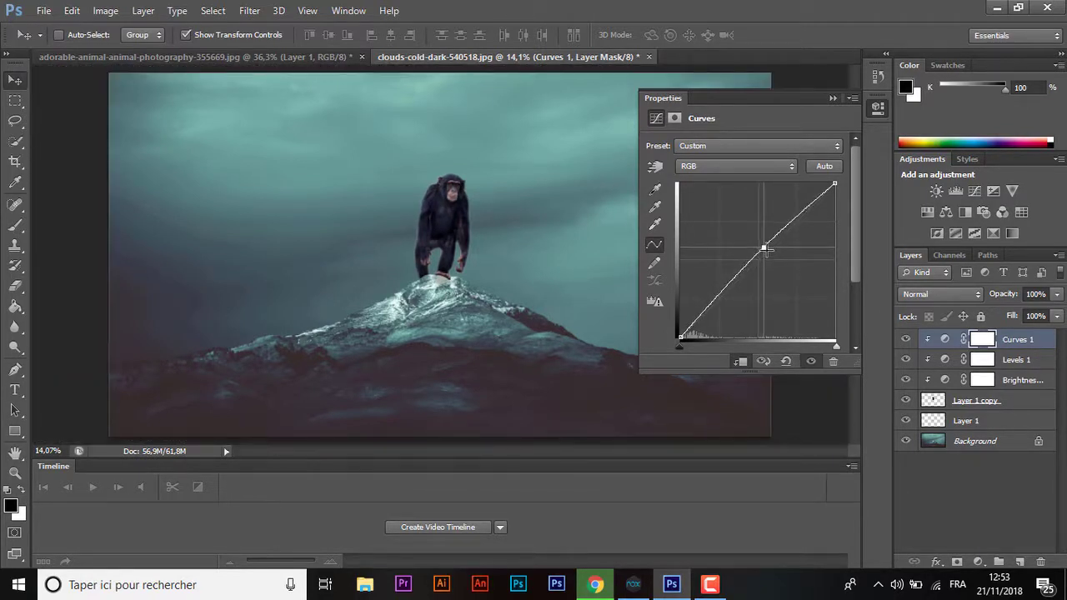
# Add a clipped Vibrance layer (Vibrance -60, Saturation +40), then a Photo Filter layer
pyautogui.click(979, 560)
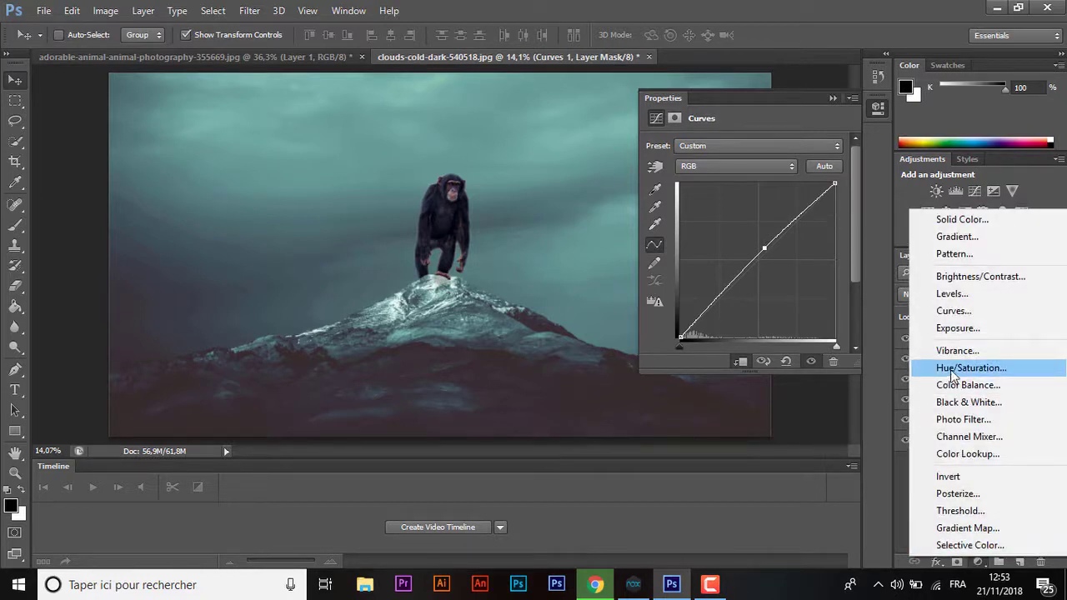
pyautogui.click(944, 348)
pyautogui.keyDown('alt'); pyautogui.click(938, 343); pyautogui.keyUp('alt')
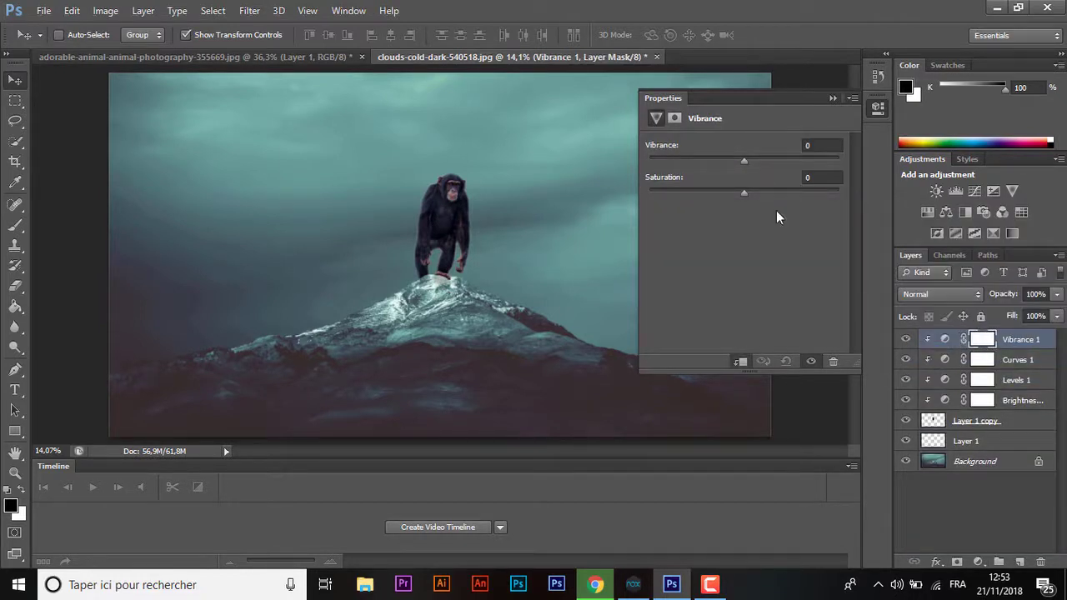
pyautogui.moveTo(743, 161); pyautogui.dragTo(692, 159)
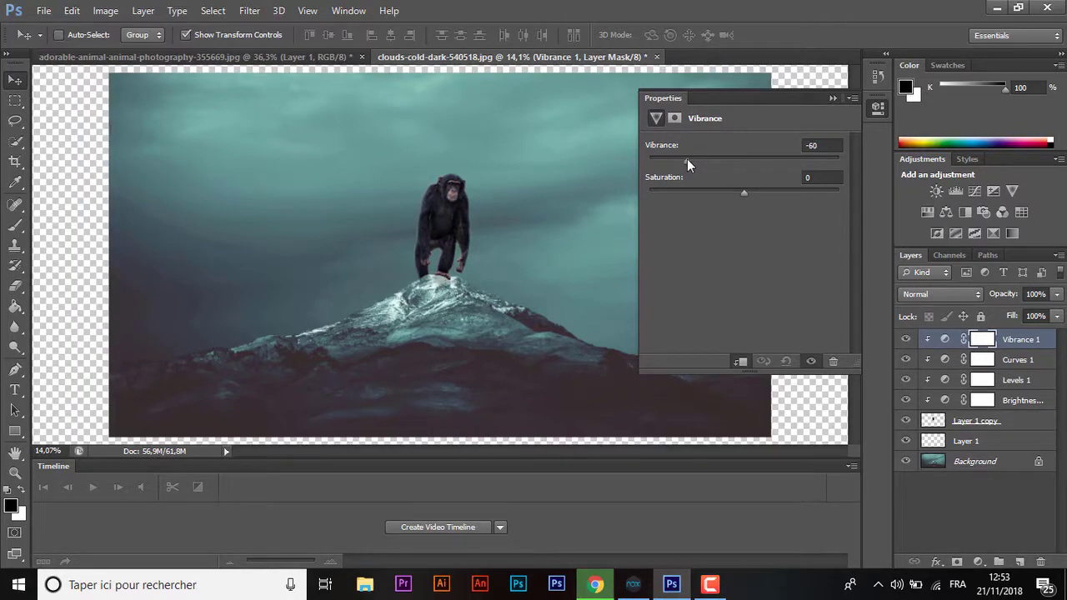
pyautogui.moveTo(744, 193); pyautogui.dragTo(782, 192)
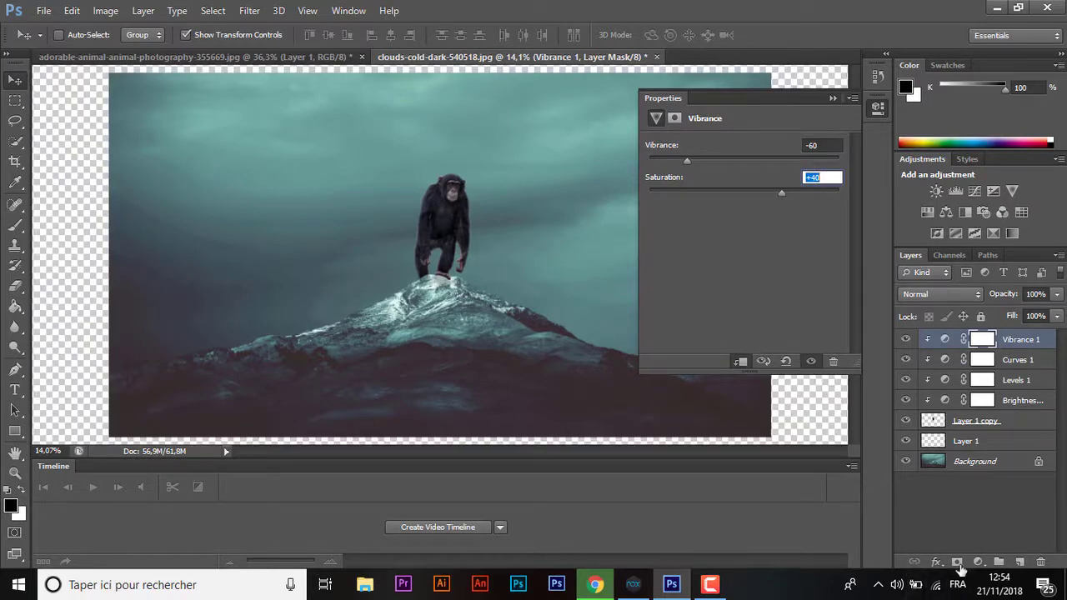
pyautogui.click(959, 565)
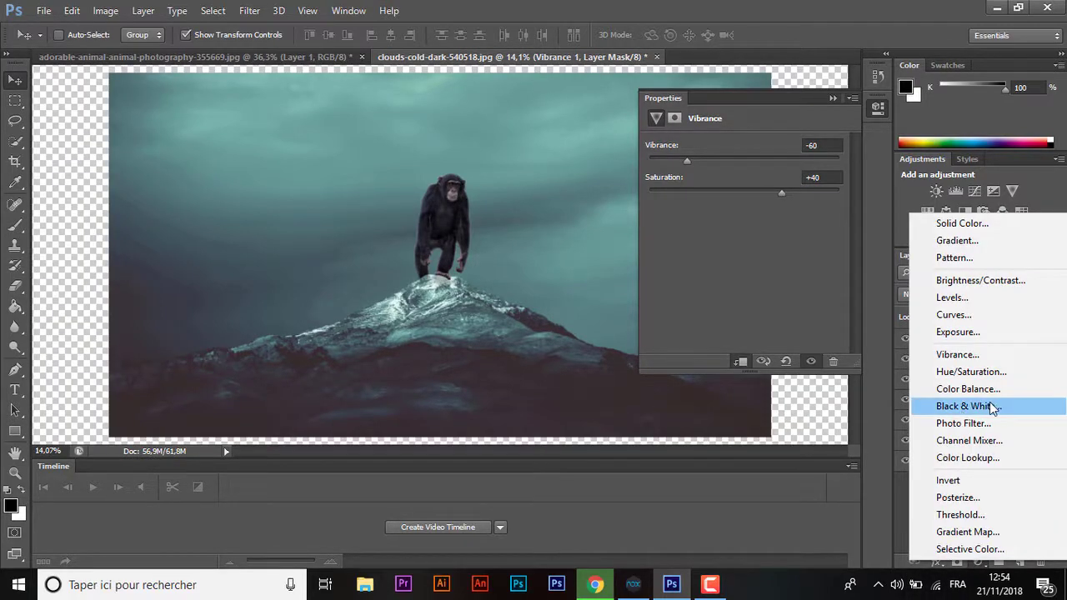
pyautogui.click(1003, 425)
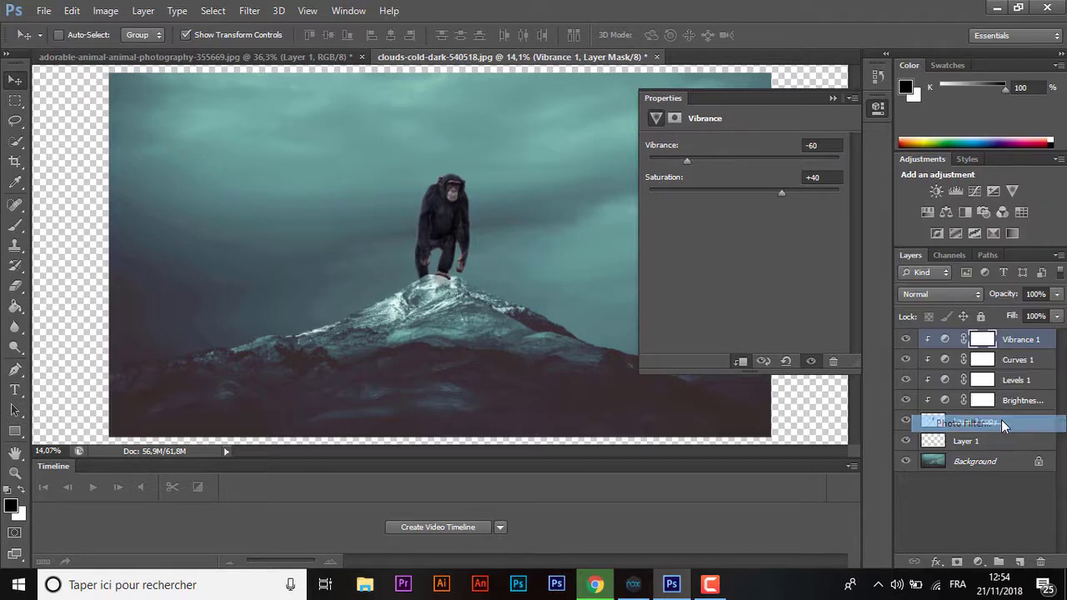
# Choose a dark navy Photo Filter colour and clip the filter to the chimp
pyautogui.click(703, 167)
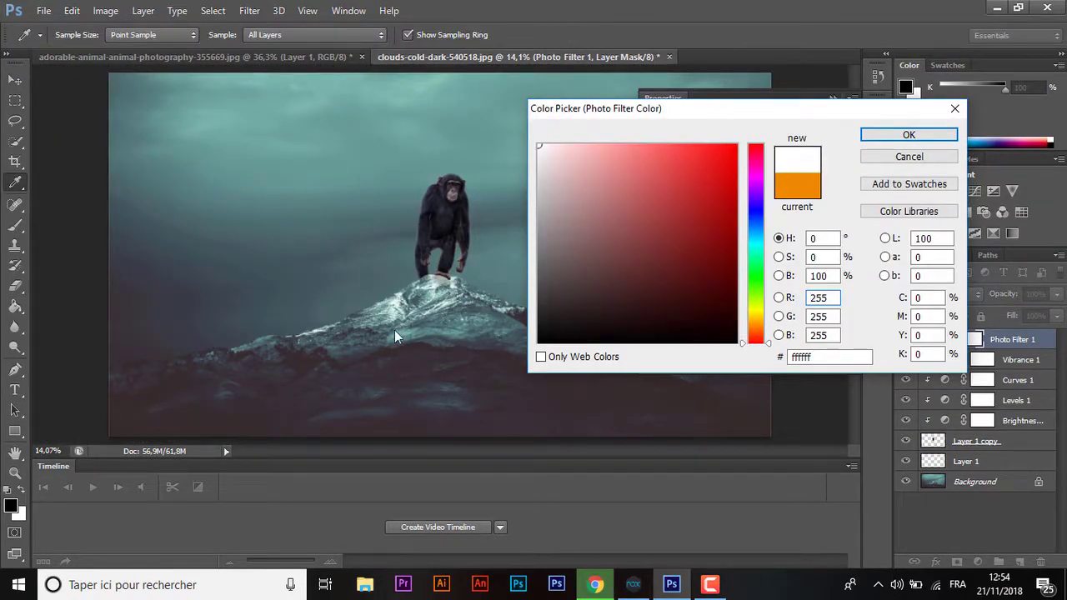
pyautogui.moveTo(761, 221)
pyautogui.mouseDown()
pyautogui.moveTo(757, 177)
pyautogui.moveTo(755, 212)
pyautogui.mouseUp()
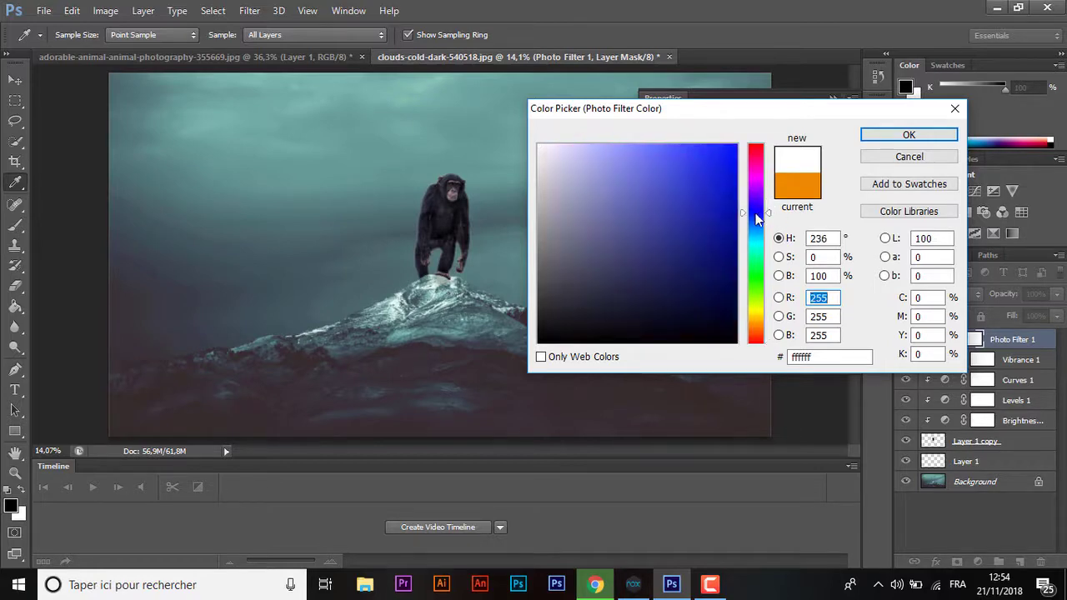
pyautogui.moveTo(682, 255); pyautogui.dragTo(697, 296)
pyautogui.press('Return')
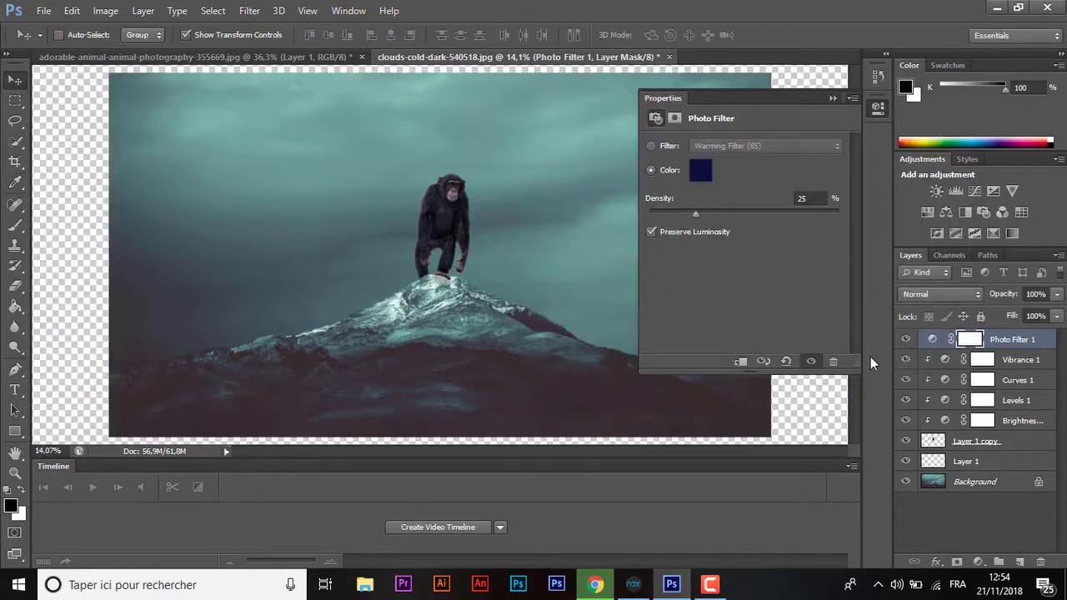
pyautogui.keyDown('alt'); pyautogui.click(940, 350); pyautogui.keyUp('alt')
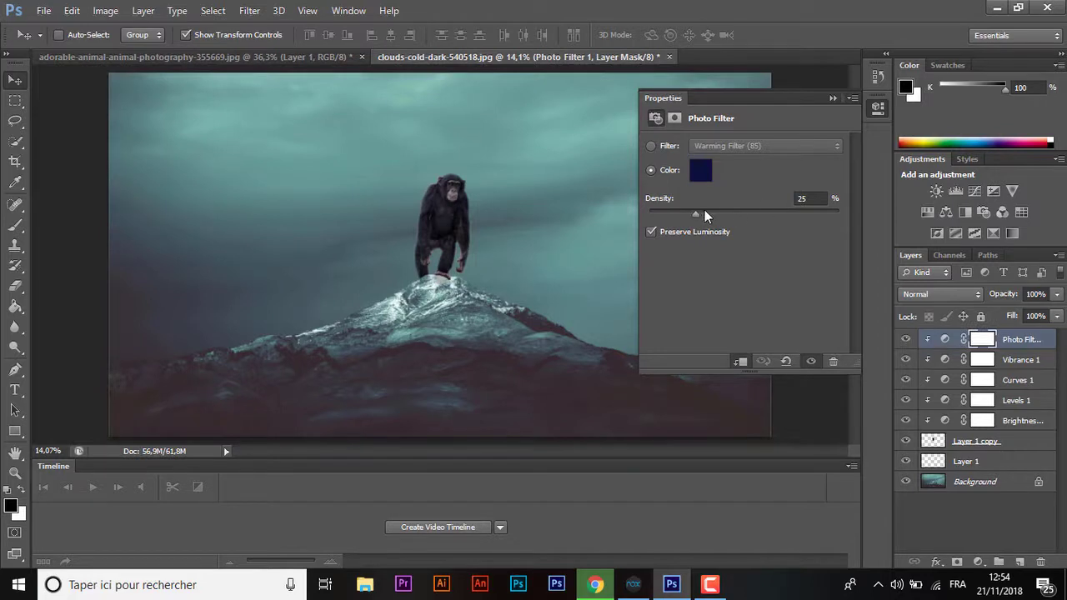
# Set the Photo Filter density to 100% and its layer opacity to 52%
pyautogui.moveTo(705, 211); pyautogui.dragTo(843, 214)
pyautogui.click(907, 340)
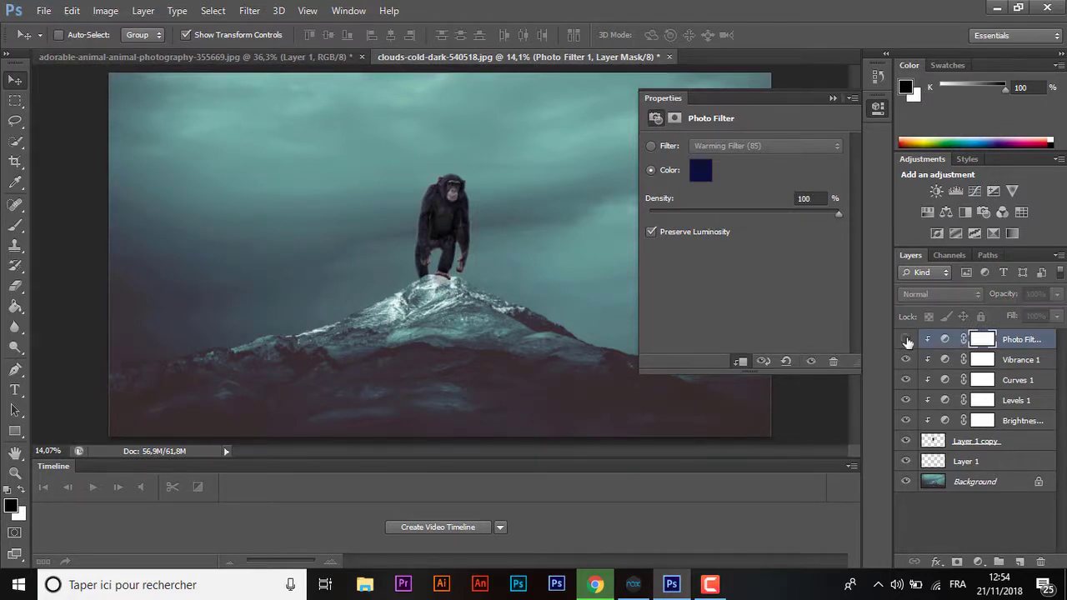
pyautogui.click(907, 340)
pyautogui.click(907, 340)
pyautogui.click(907, 340)
pyautogui.click(907, 340)
pyautogui.click(1056, 294)
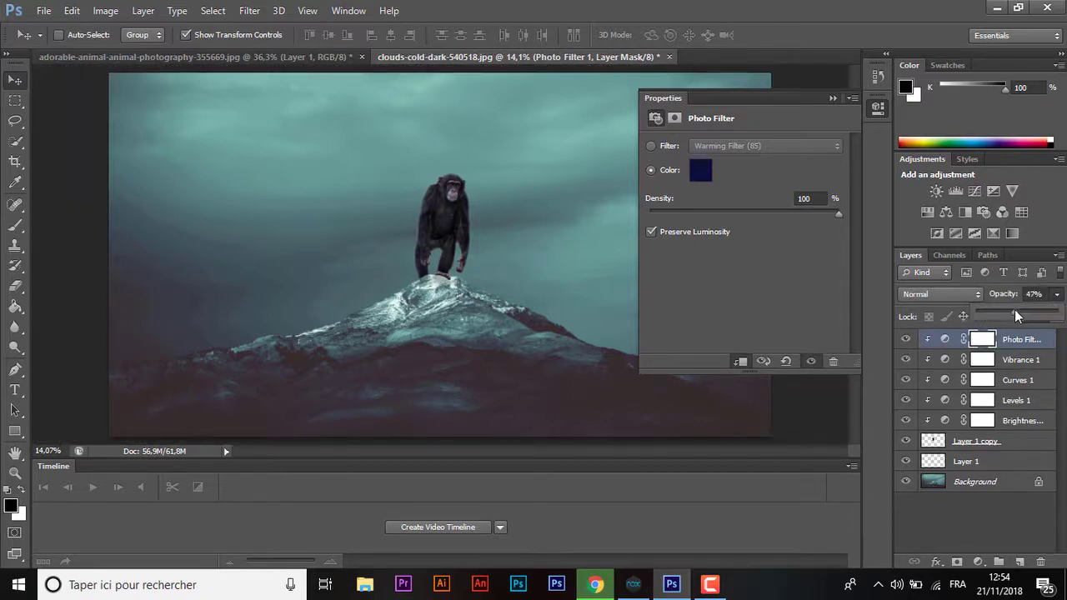
pyautogui.moveTo(1015, 309); pyautogui.dragTo(1019, 311)
pyautogui.hotkey('ctrl', '-')
pyautogui.hotkey('ctrl', '-')
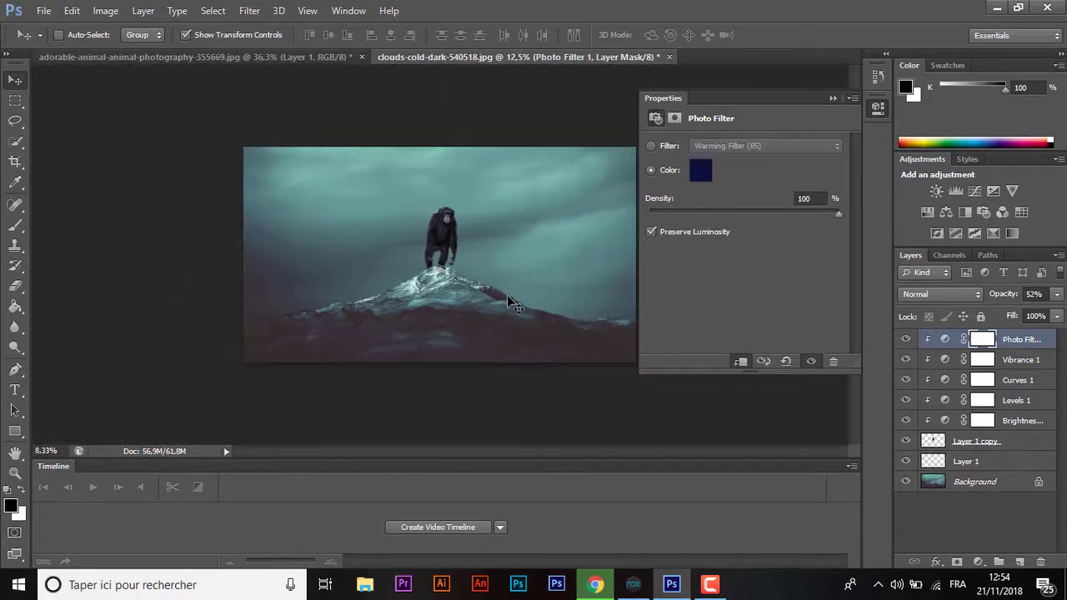
# Zoom in on the finished chimp, collapse Properties, and stop the screen recording
pyautogui.hotkey('ctrl', '+')
pyautogui.hotkey('ctrl', '+')
pyautogui.hotkey('ctrl', '+')
pyautogui.hotkey('ctrl', '+')
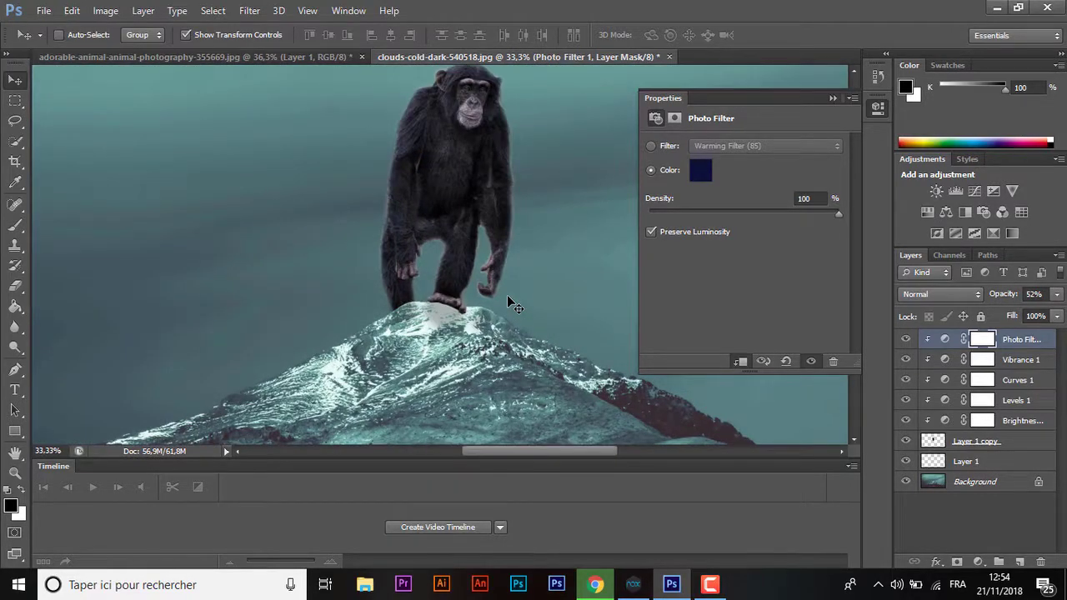
pyautogui.click(833, 99)
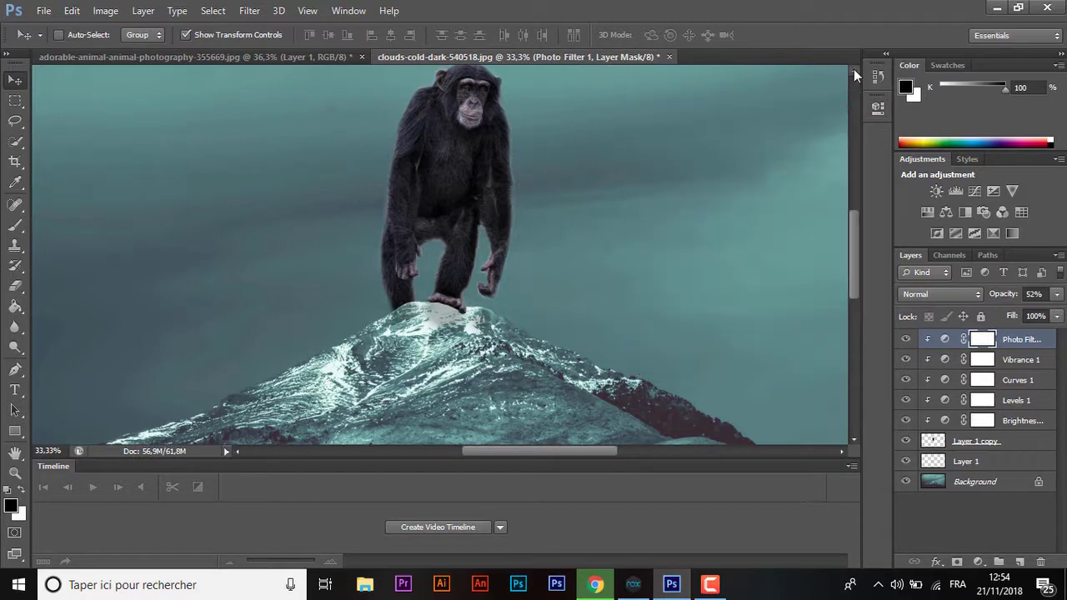
pyautogui.scroll(3, 853, 69)
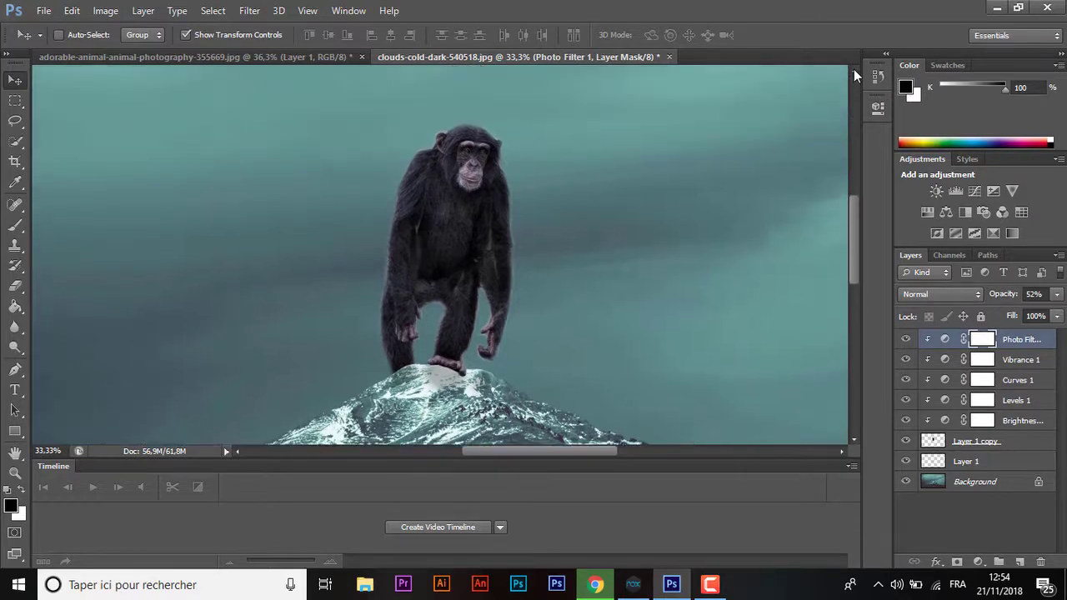
pyautogui.click(711, 585)
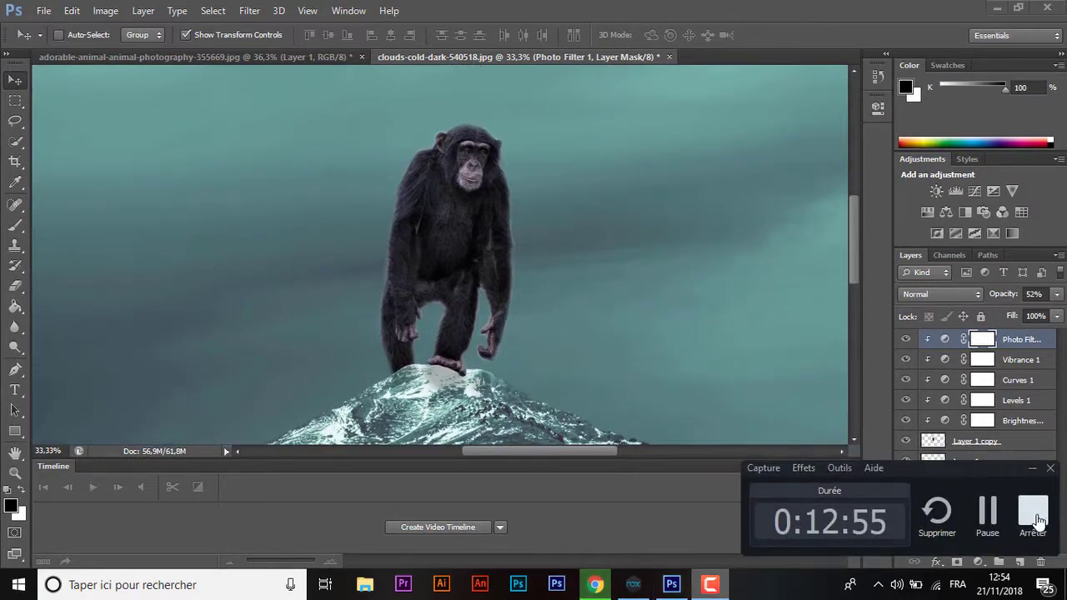
pyautogui.click(1038, 521)
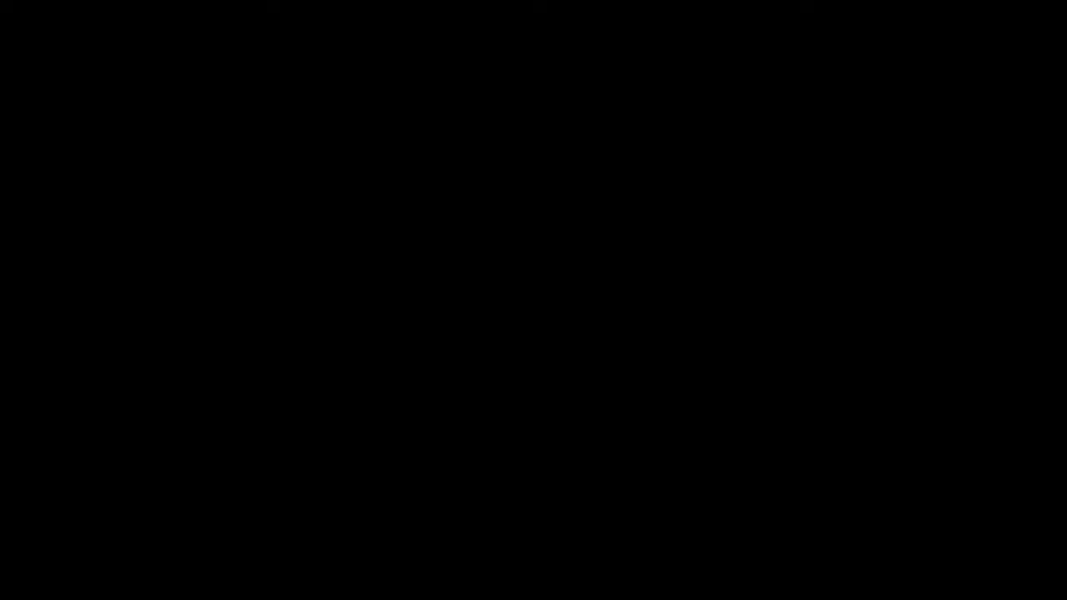